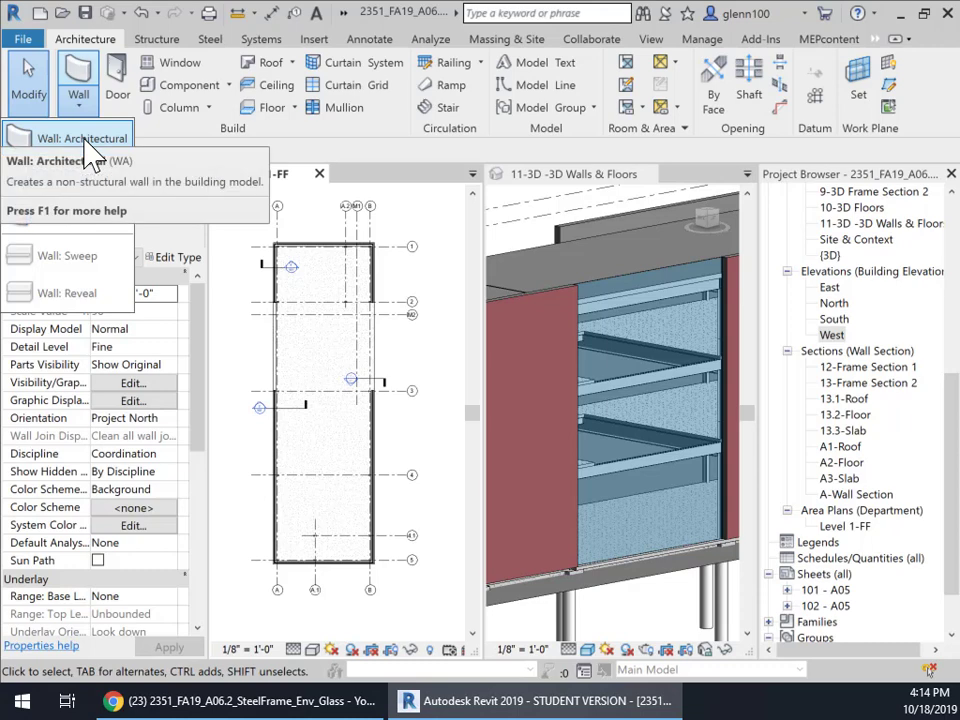
- Start the architectural wall tool
{"action": "left_click", "coordinate": [86, 145]}
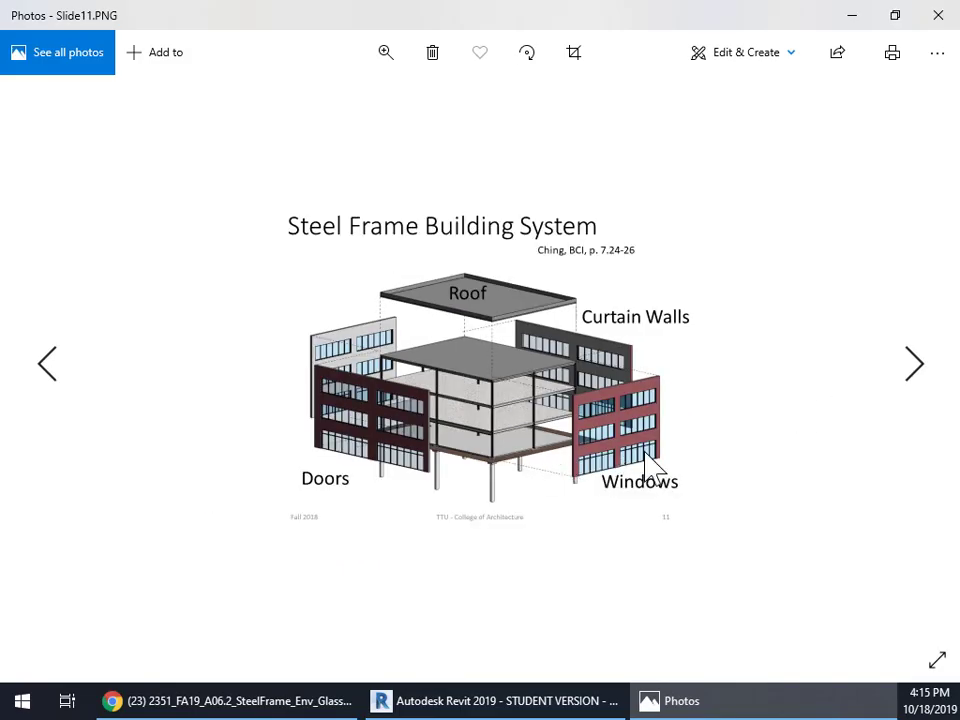
- In the Photos app, look through the steel frame envelope slides from Slide11 to Slide37, covering wall, panel, cladding and curtain wall systems
{"action": "left_click", "coordinate": [925, 365]}
{"action": "left_click", "coordinate": [925, 365]}
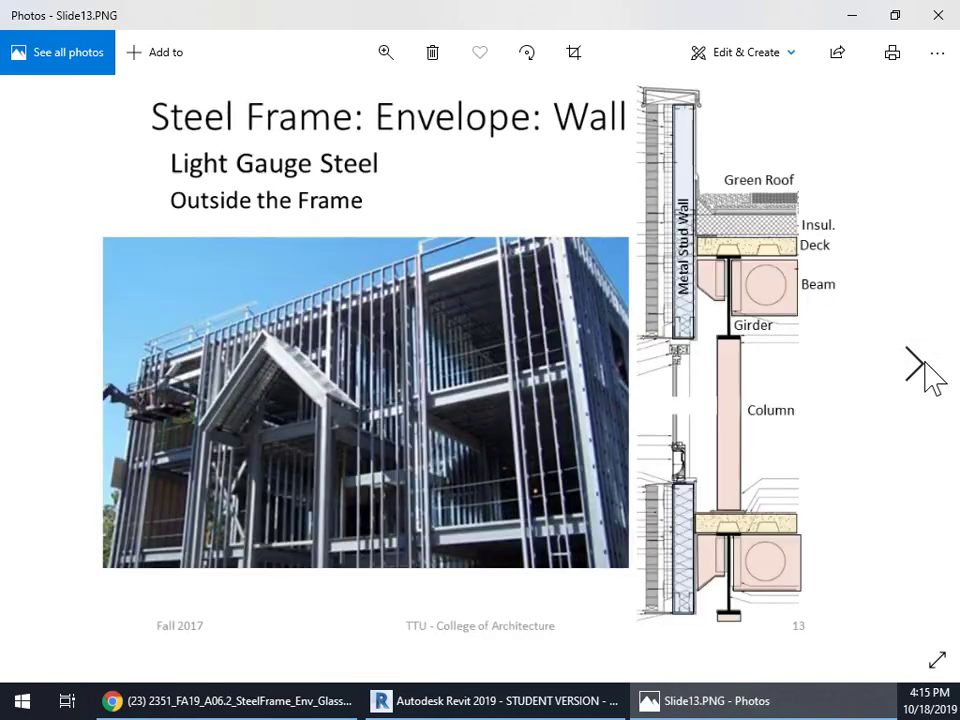
{"action": "left_click", "coordinate": [925, 365]}
{"action": "left_click", "coordinate": [925, 365]}
{"action": "left_click", "coordinate": [925, 365]}
{"action": "left_click", "coordinate": [925, 365]}
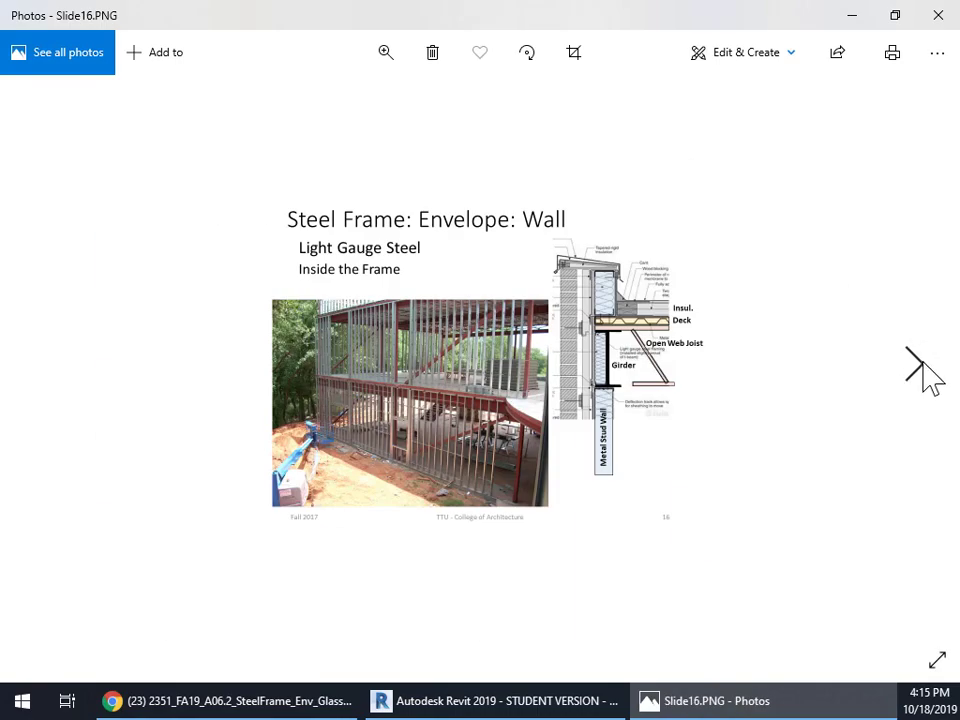
{"action": "left_click", "coordinate": [925, 365]}
{"action": "left_click", "coordinate": [925, 365]}
{"action": "left_click", "coordinate": [925, 365]}
{"action": "left_click", "coordinate": [925, 365]}
{"action": "left_click", "coordinate": [918, 365]}
{"action": "left_click", "coordinate": [918, 365]}
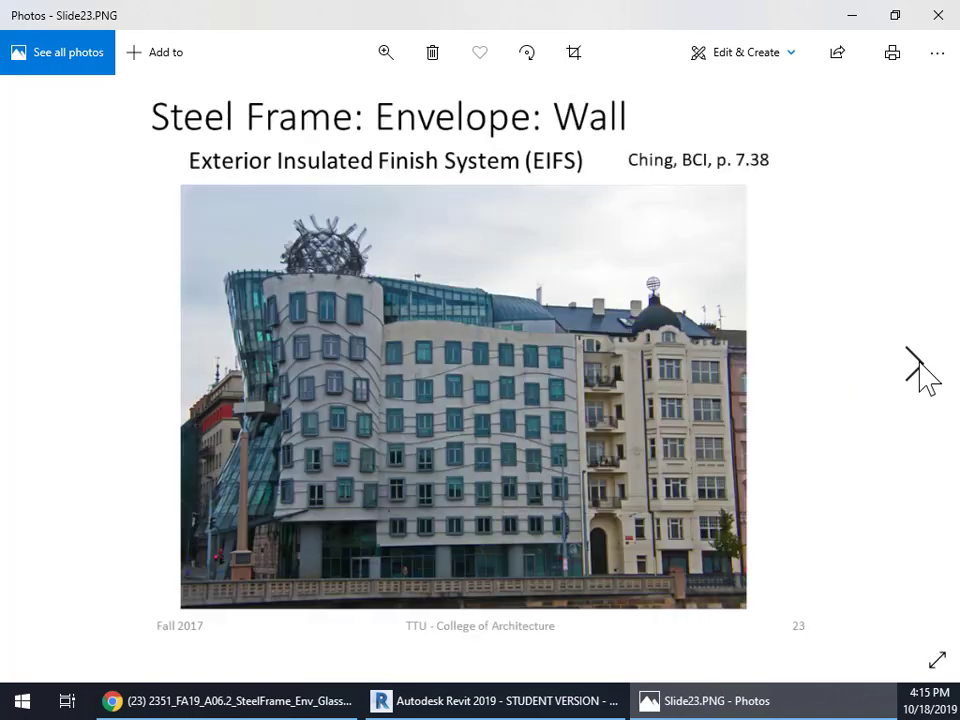
{"action": "left_click", "coordinate": [918, 365]}
{"action": "left_click", "coordinate": [918, 368]}
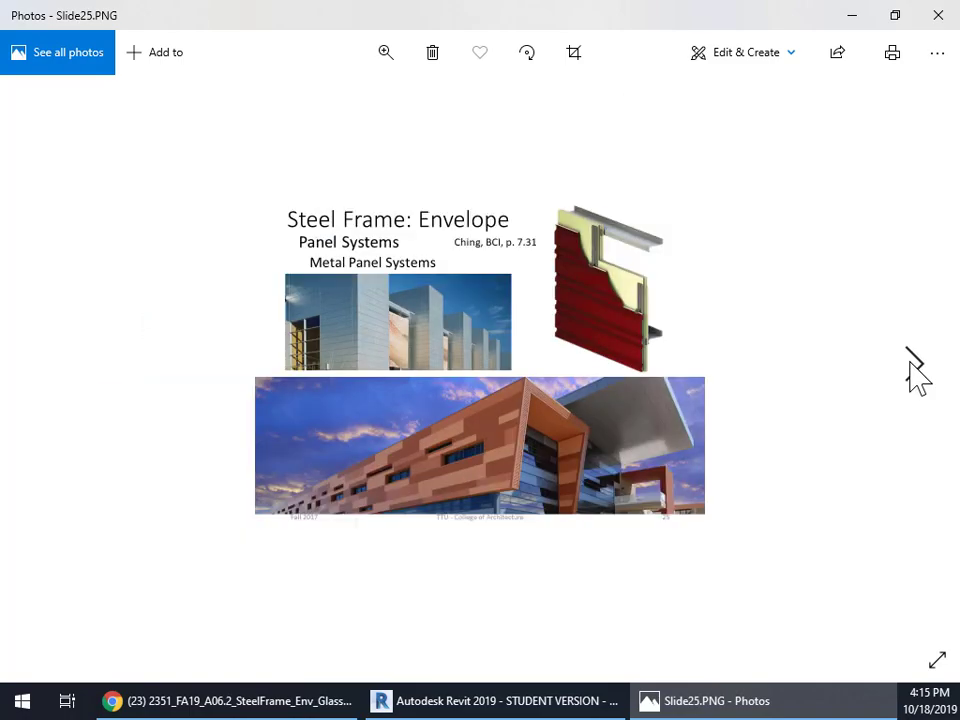
{"action": "left_click", "coordinate": [918, 368]}
{"action": "left_click", "coordinate": [918, 368]}
{"action": "left_click", "coordinate": [914, 368]}
{"action": "left_click", "coordinate": [914, 368]}
{"action": "left_click", "coordinate": [914, 368]}
{"action": "left_click", "coordinate": [914, 368]}
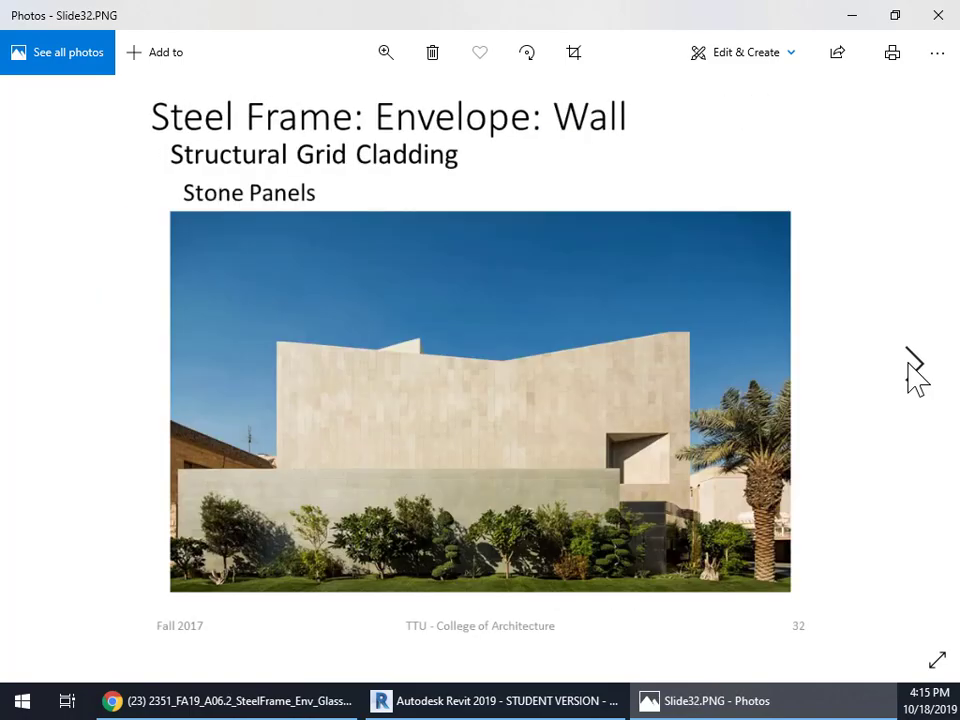
{"action": "left_click", "coordinate": [914, 368]}
{"action": "left_click", "coordinate": [914, 368]}
{"action": "left_click", "coordinate": [914, 368]}
{"action": "left_click", "coordinate": [914, 368]}
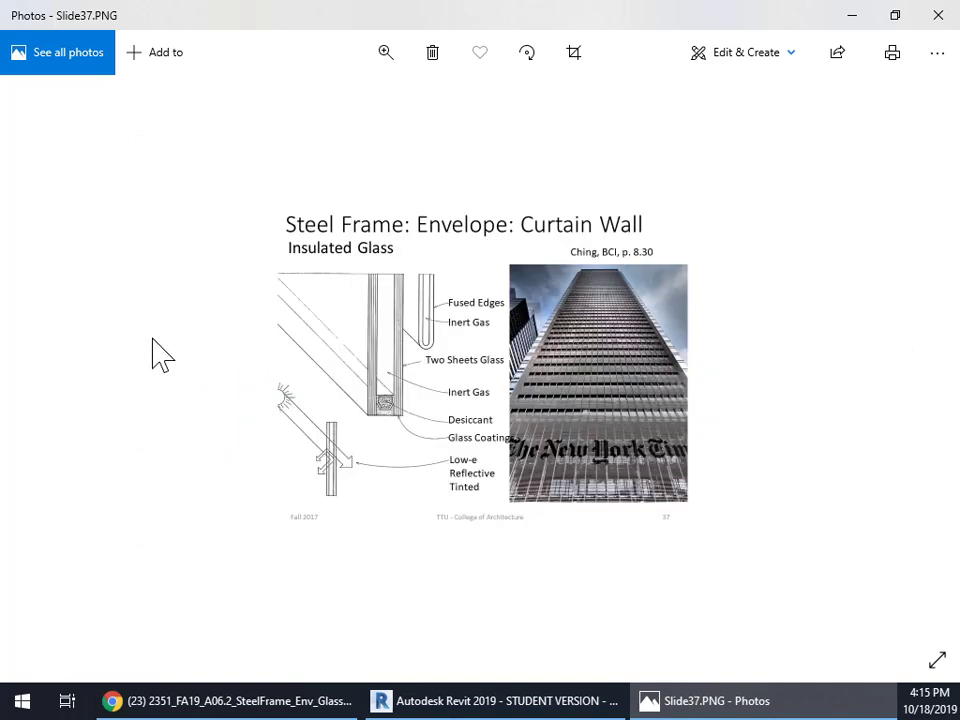
- Go back to Slide35 about the glass curtain wall and enlarge it to examine the Seagram's Building photos
{"action": "left_click", "coordinate": [45, 370]}
{"action": "left_click", "coordinate": [45, 370]}
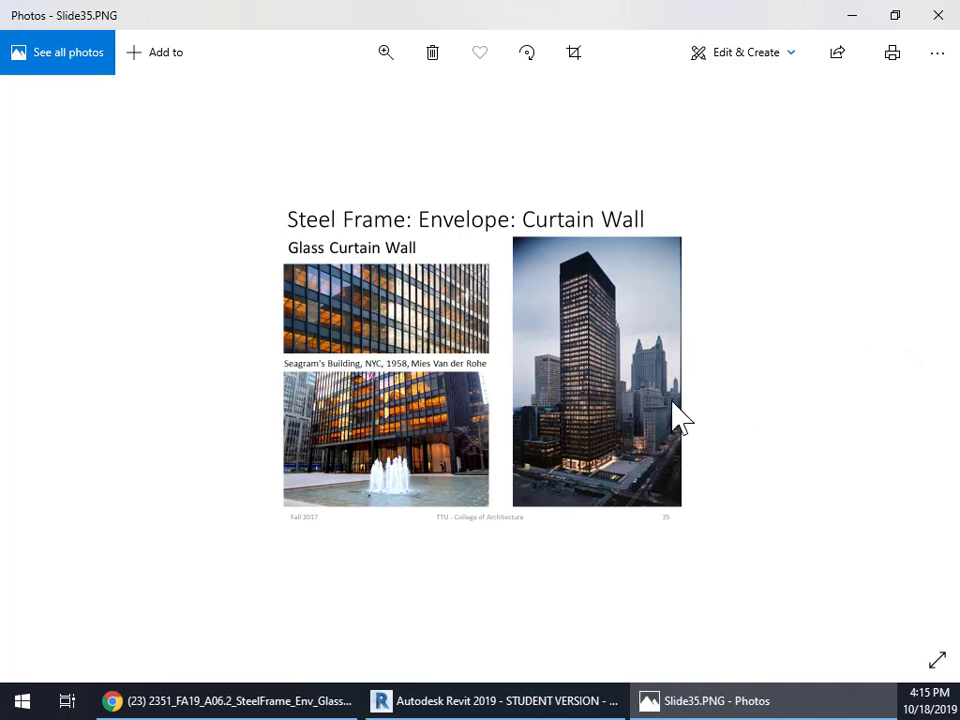
{"action": "scroll", "coordinate": [678, 418], "scroll_direction": "up", "scroll_amount": 3}
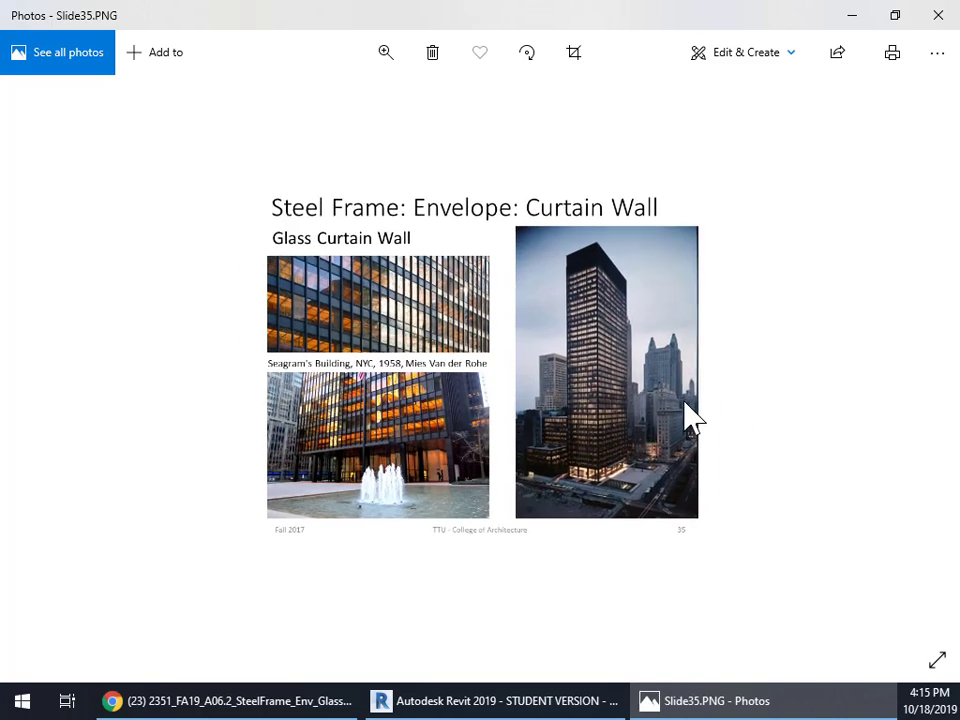
{"action": "scroll", "coordinate": [697, 415], "scroll_direction": "up", "scroll_amount": 2}
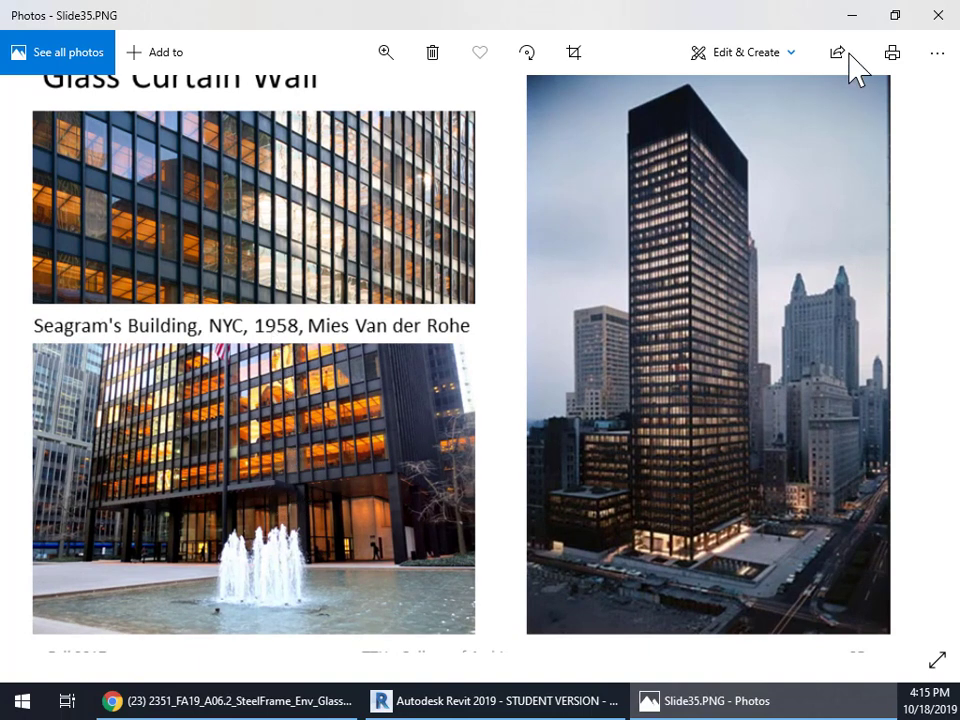
- Return to Revit, leave the wall tool and examine the curtain wall in the 11-3D -3D Walls & Floors view
{"action": "left_click", "coordinate": [852, 15]}
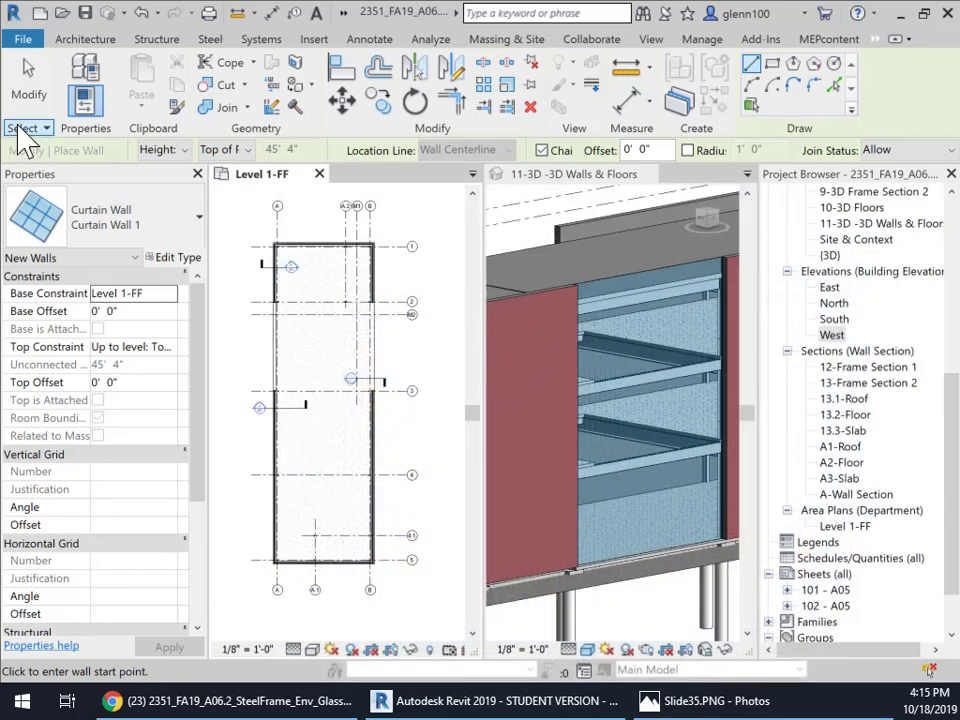
{"action": "left_click", "coordinate": [29, 80]}
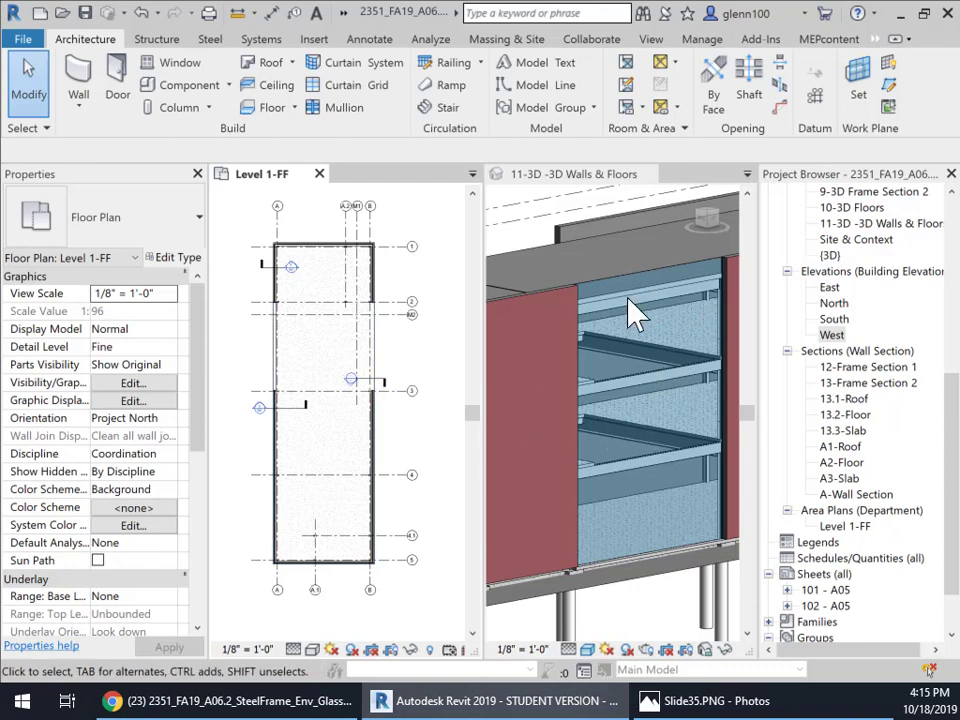
{"action": "left_click", "coordinate": [680, 285]}
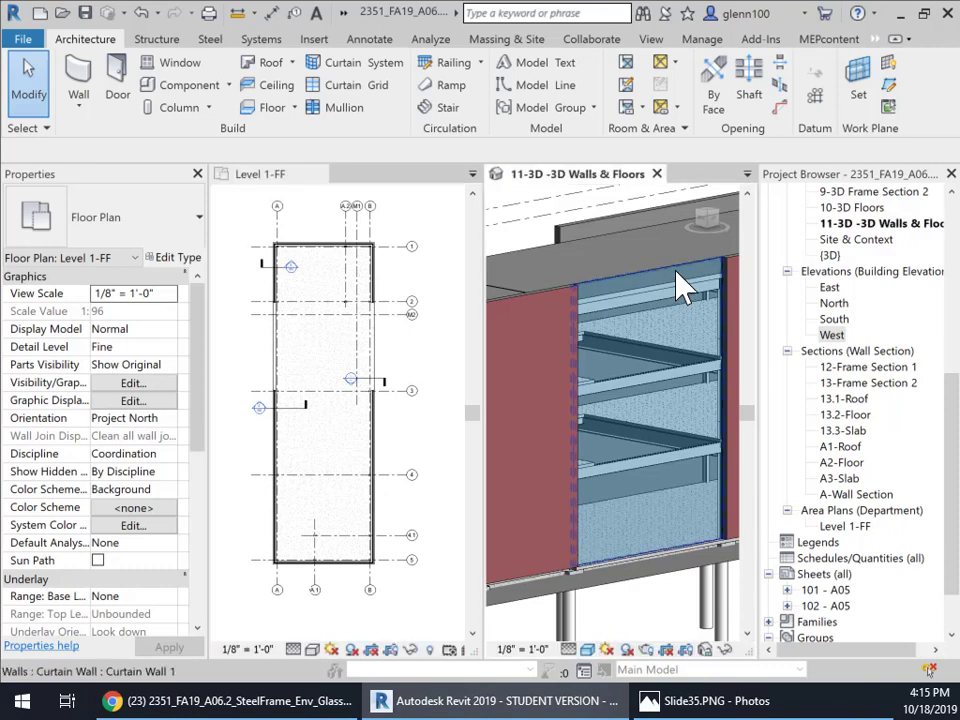
{"action": "scroll", "coordinate": [680, 285], "scroll_direction": "down", "scroll_amount": 2}
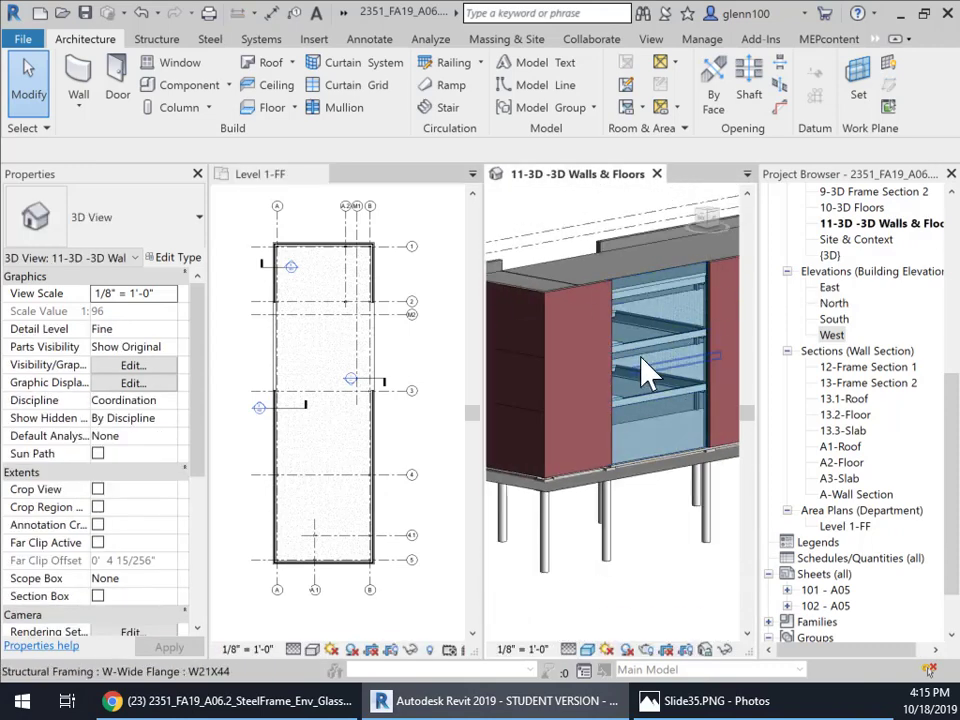
- Open the West building elevation view
{"action": "left_click_drag", "start_coordinate": [953, 410], "coordinate": [953, 425]}
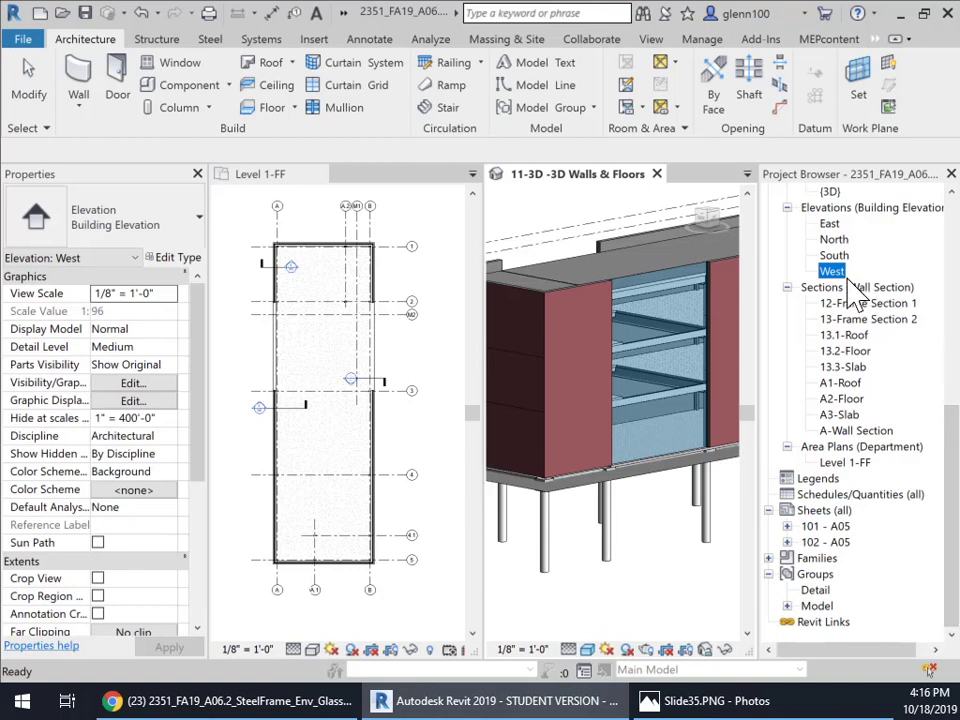
{"action": "scroll", "coordinate": [831, 255], "scroll_direction": "up", "scroll_amount": 5}
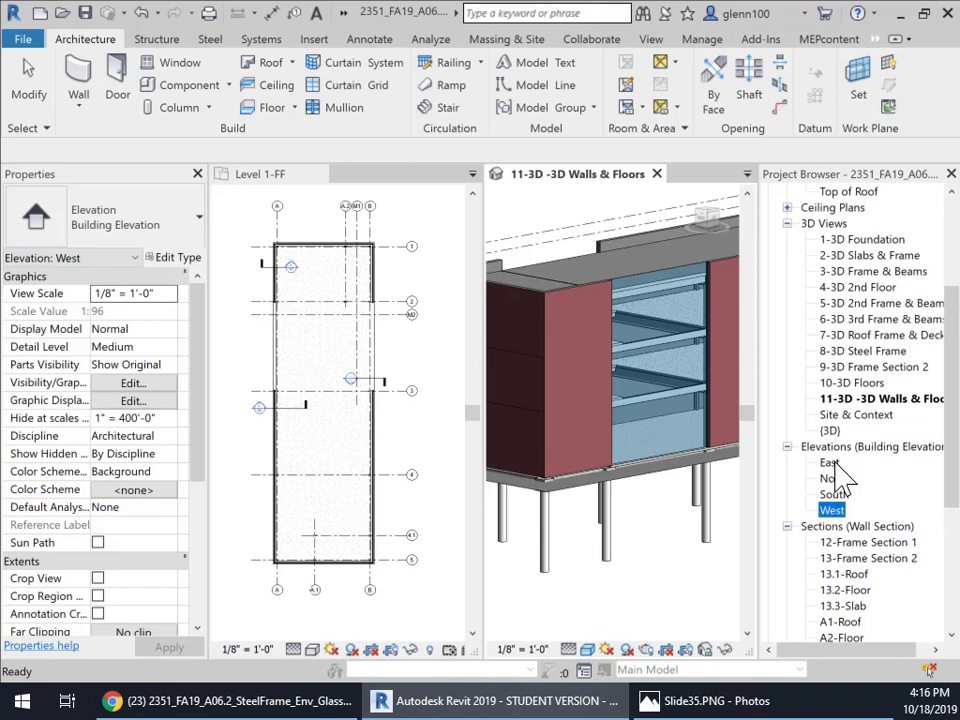
{"action": "double_click", "coordinate": [833, 511]}
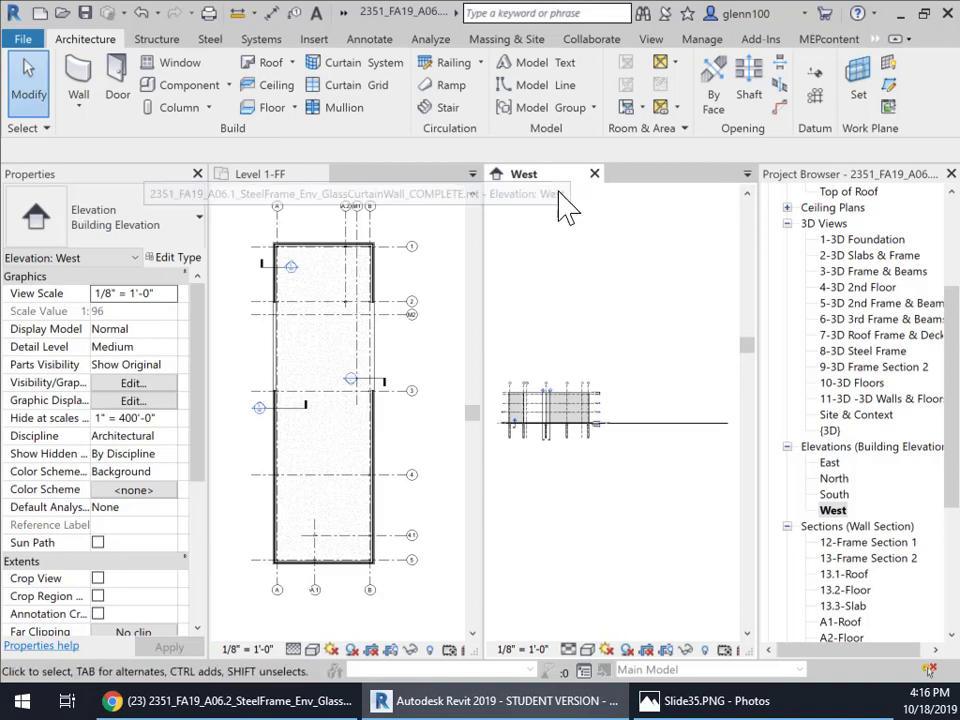
- Close the 11-3D -3D Walls & Floors view and group the West elevation with Level 1-FF in a single view pane
{"action": "left_click_drag", "start_coordinate": [561, 203], "coordinate": [454, 197]}
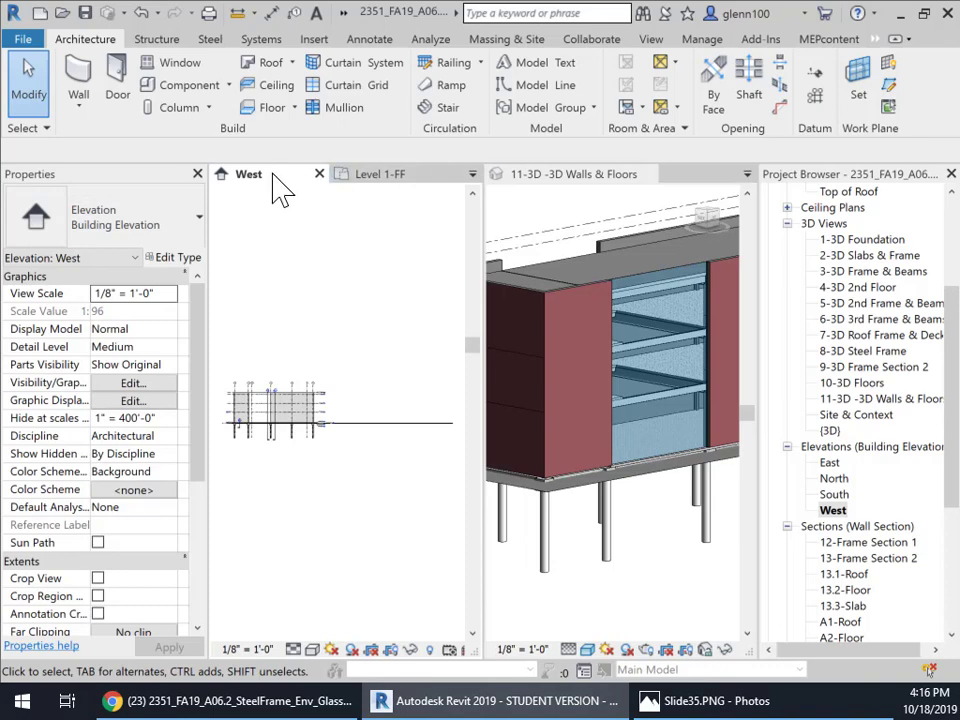
{"action": "left_click_drag", "start_coordinate": [273, 180], "coordinate": [521, 183]}
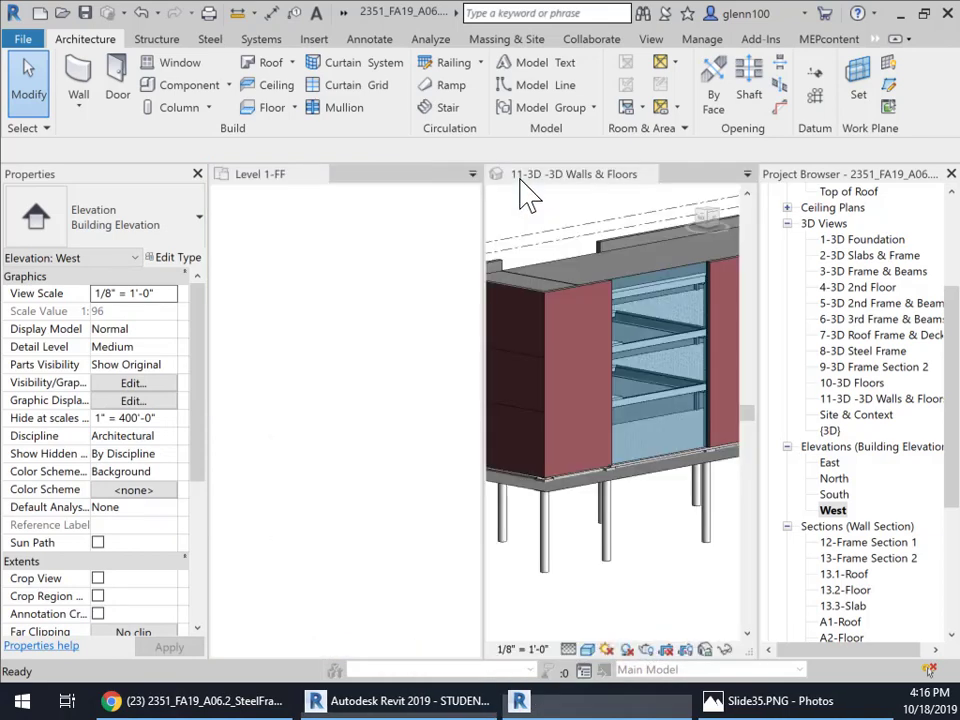
{"action": "left_click", "coordinate": [746, 175]}
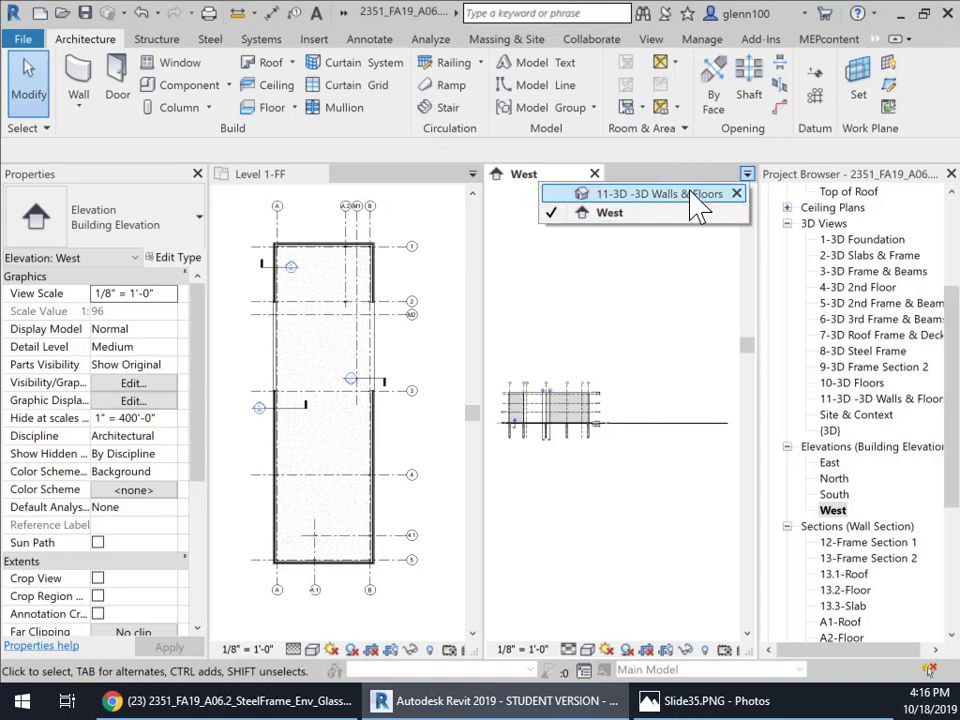
{"action": "left_click", "coordinate": [736, 194]}
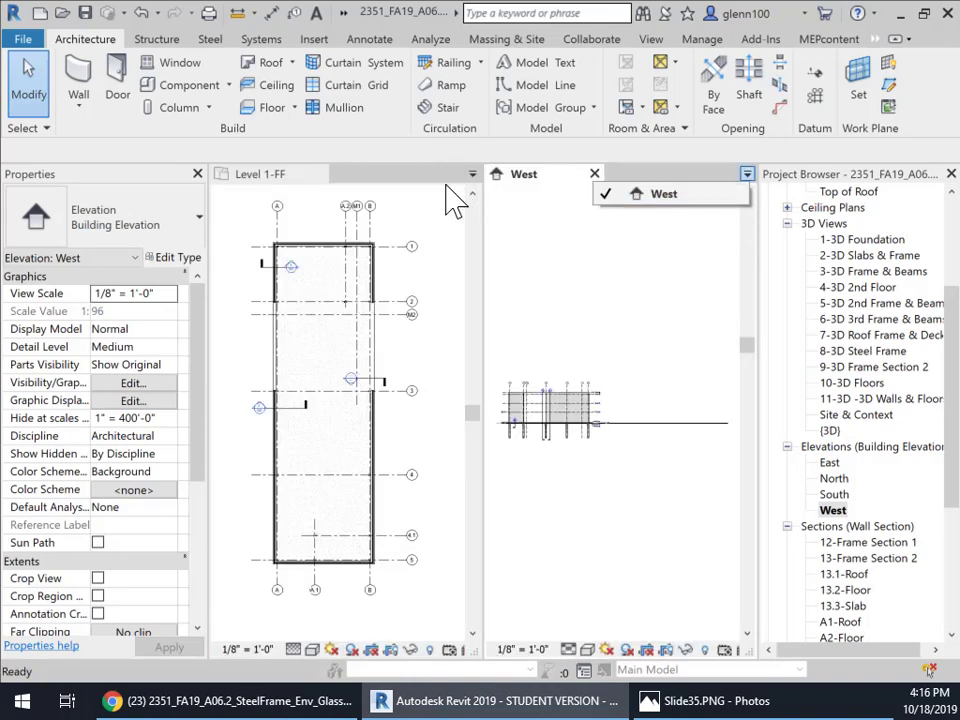
{"action": "left_click_drag", "start_coordinate": [565, 176], "coordinate": [474, 172]}
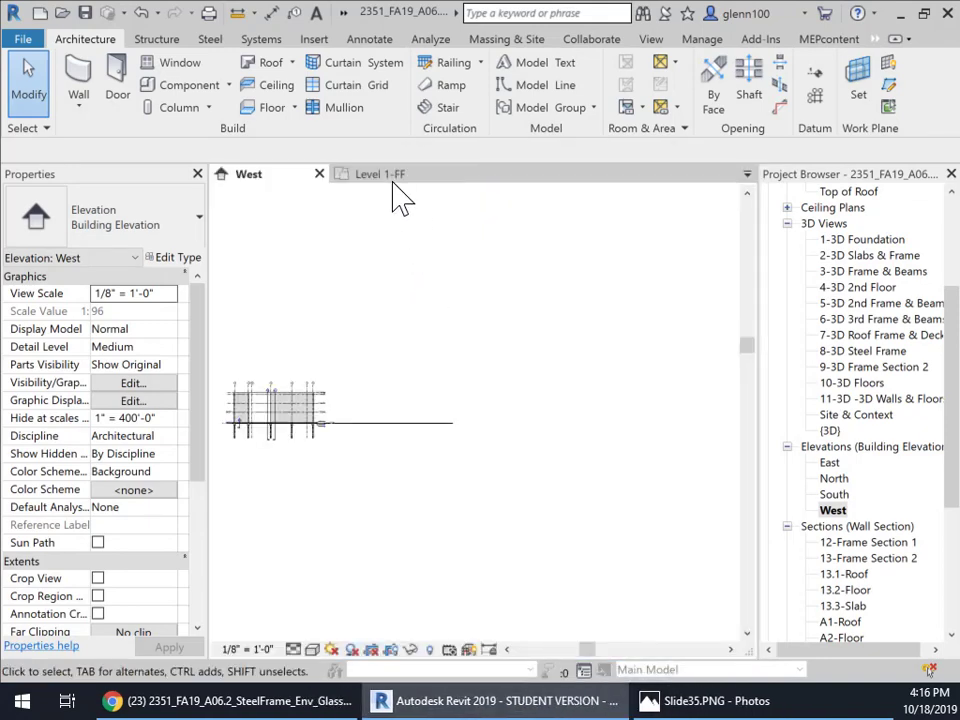
- Hide the topography surface and the overlapping site element at the ground line in the West elevation
{"action": "middle_click_drag", "start_coordinate": [313, 375], "coordinate": [521, 302]}
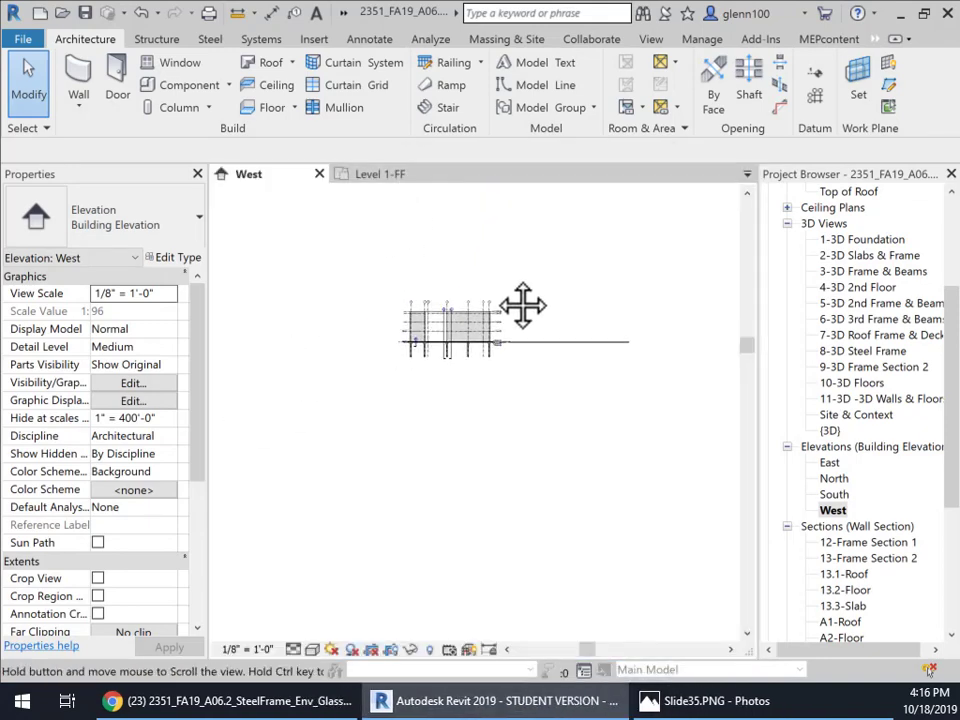
{"action": "scroll", "coordinate": [478, 345], "scroll_direction": "up", "scroll_amount": 5}
{"action": "scroll", "coordinate": [407, 345], "scroll_direction": "up", "scroll_amount": 3}
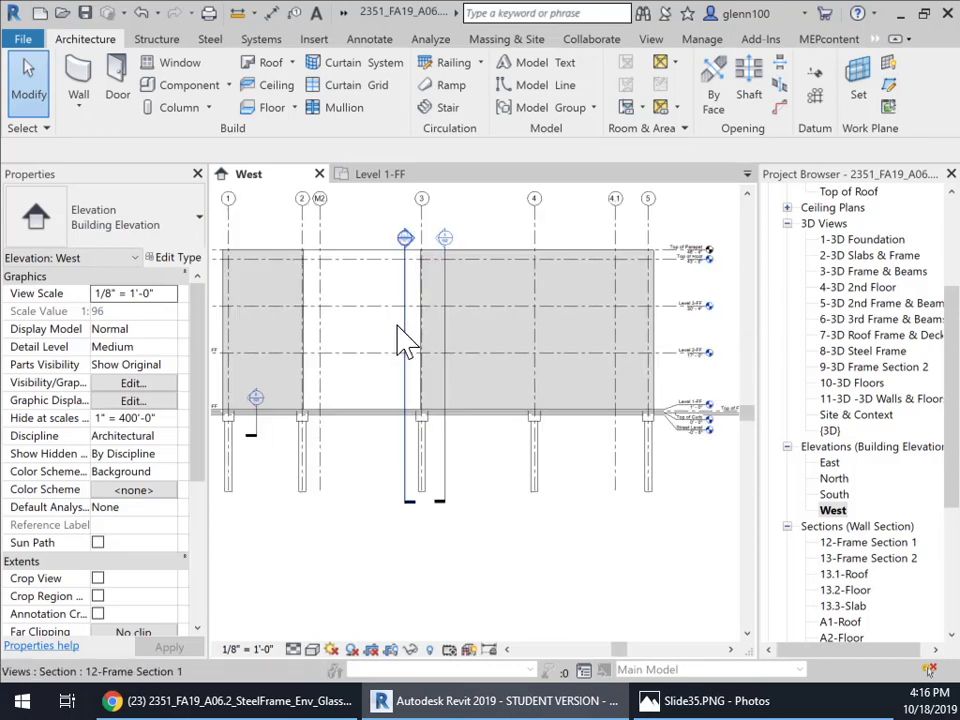
{"action": "middle_click_drag", "start_coordinate": [407, 343], "coordinate": [555, 424]}
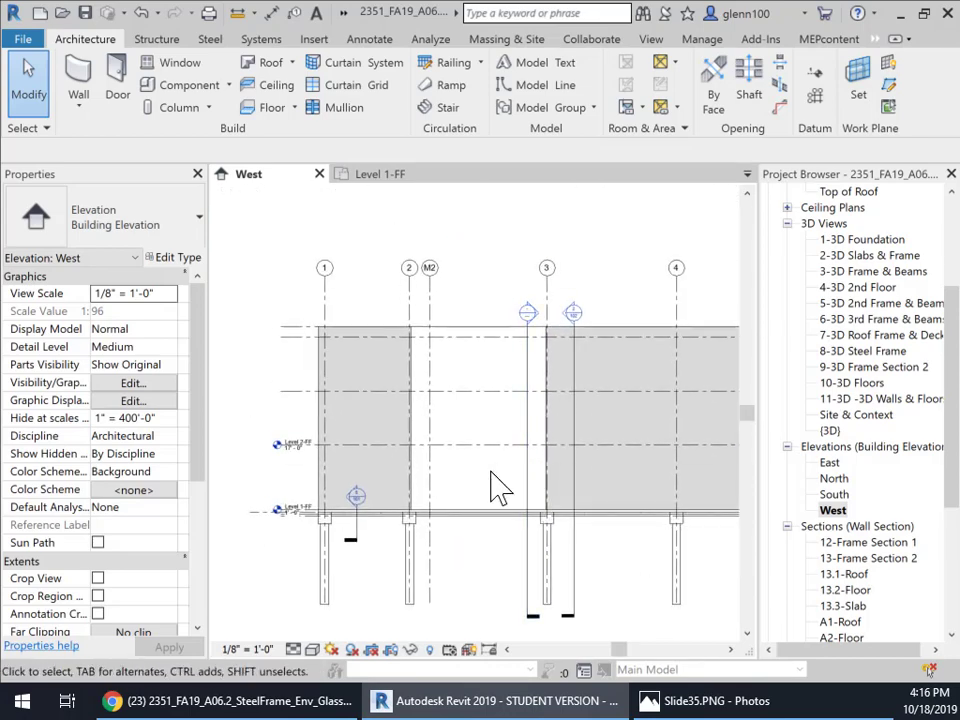
{"action": "scroll", "coordinate": [497, 543], "scroll_direction": "down", "scroll_amount": 2}
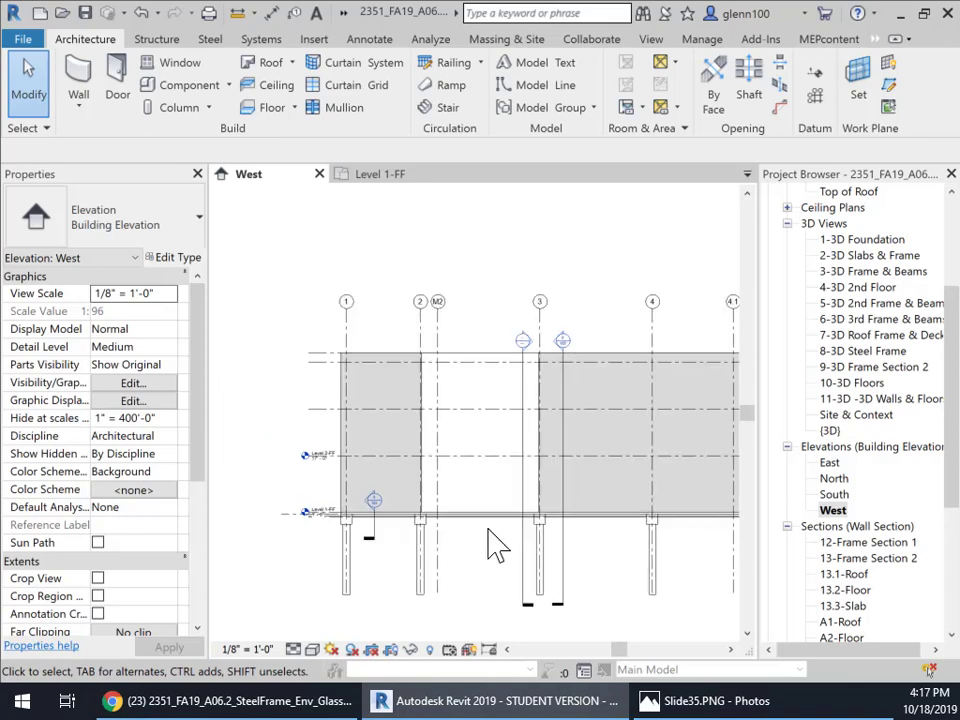
{"action": "middle_click_drag", "start_coordinate": [497, 543], "coordinate": [330, 481]}
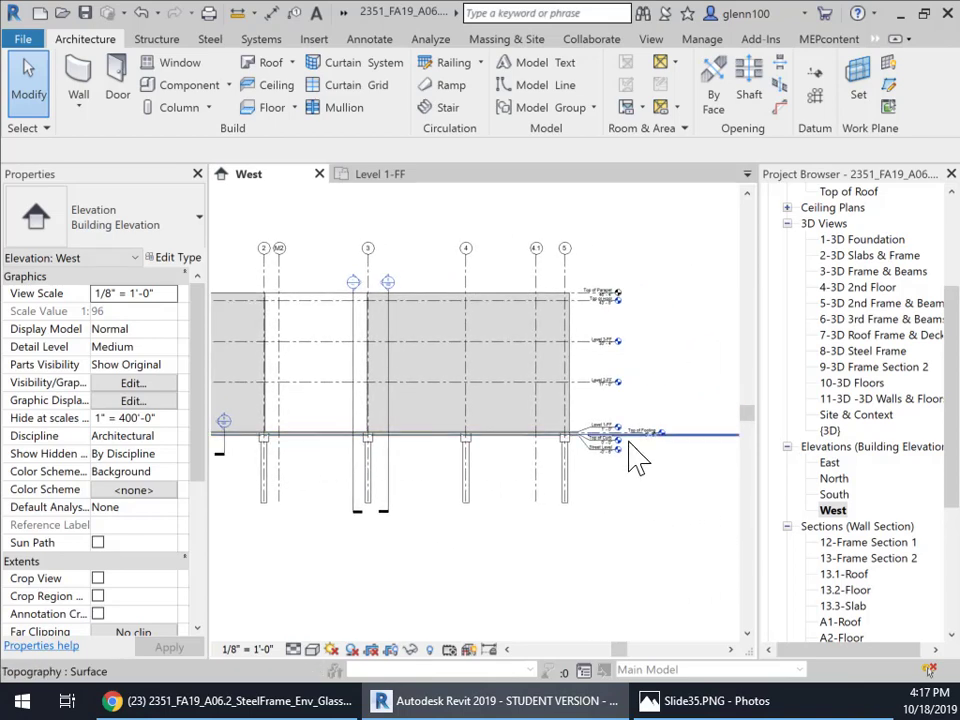
{"action": "middle_click_drag", "start_coordinate": [619, 470], "coordinate": [399, 458]}
{"action": "scroll", "coordinate": [411, 462], "scroll_direction": "up", "scroll_amount": 3}
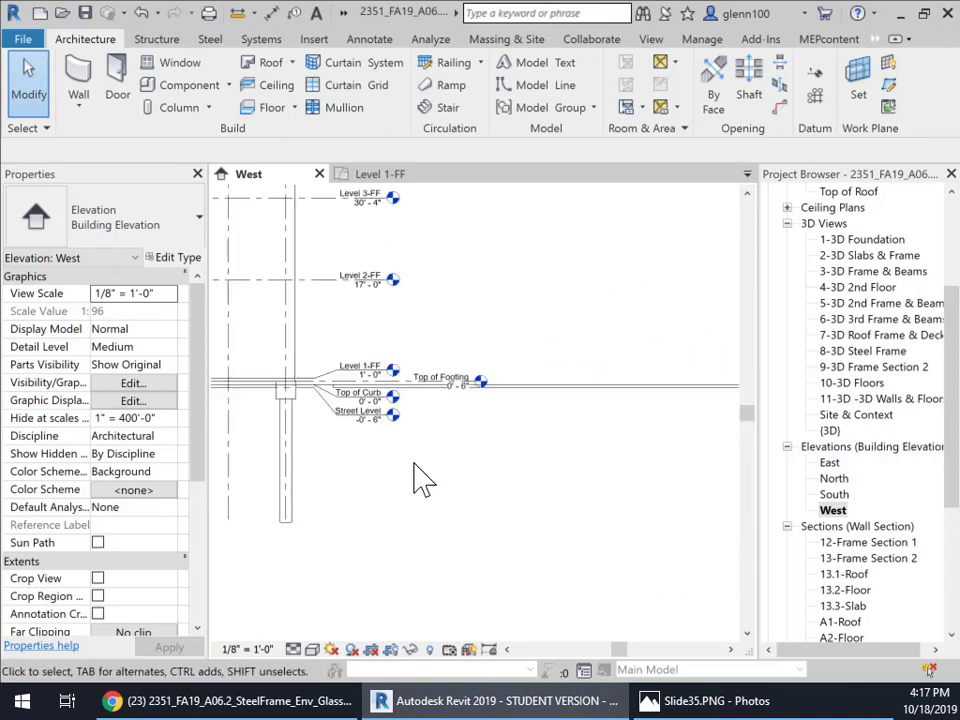
{"action": "left_click", "coordinate": [564, 389]}
{"action": "left_click", "coordinate": [579, 465]}
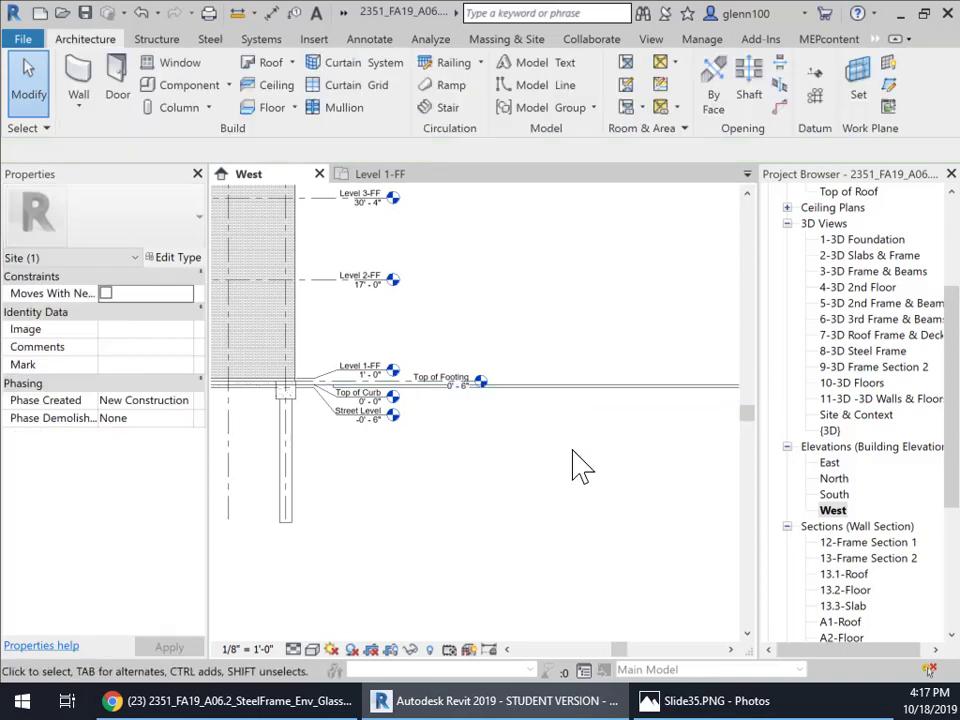
{"action": "left_click_drag", "start_coordinate": [640, 432], "coordinate": [556, 347]}
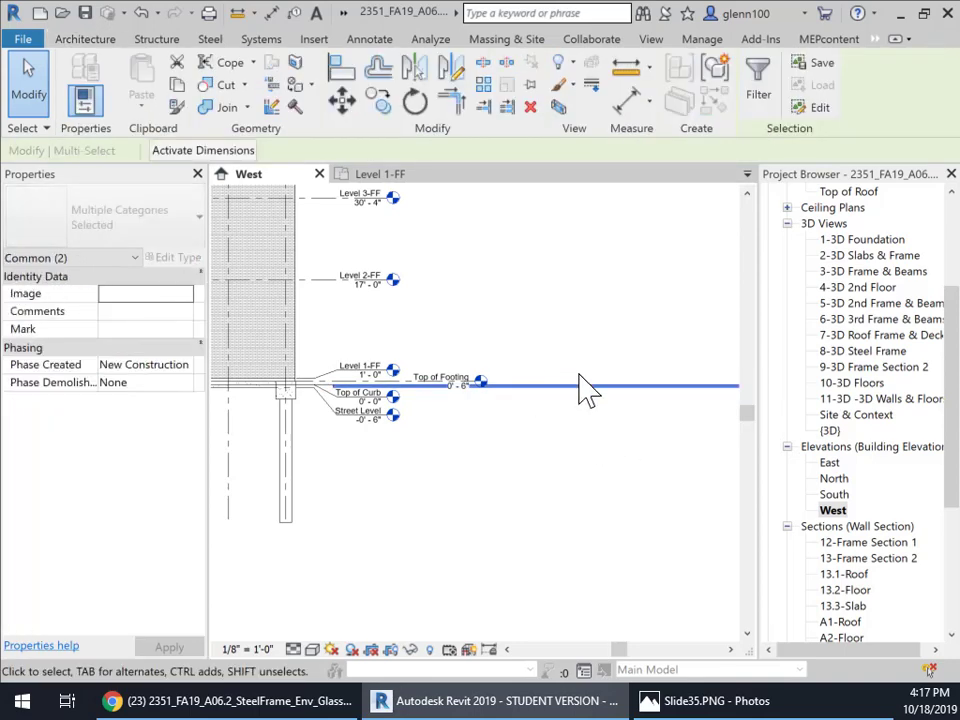
{"action": "right_click", "coordinate": [559, 386]}
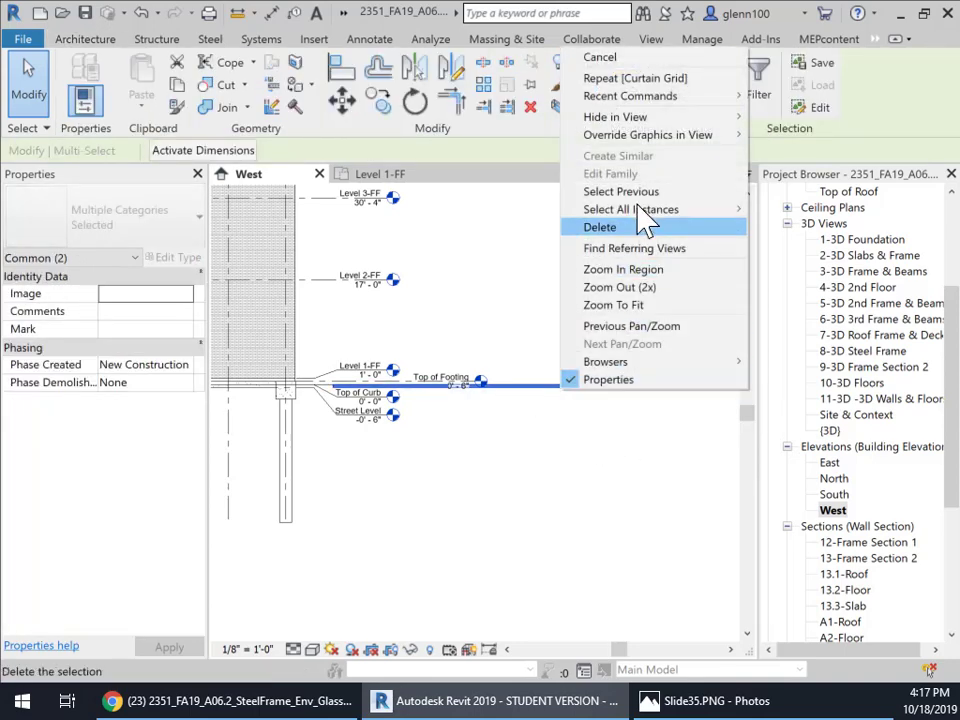
{"action": "mouse_move", "coordinate": [650, 116]}
{"action": "left_click", "coordinate": [778, 117]}
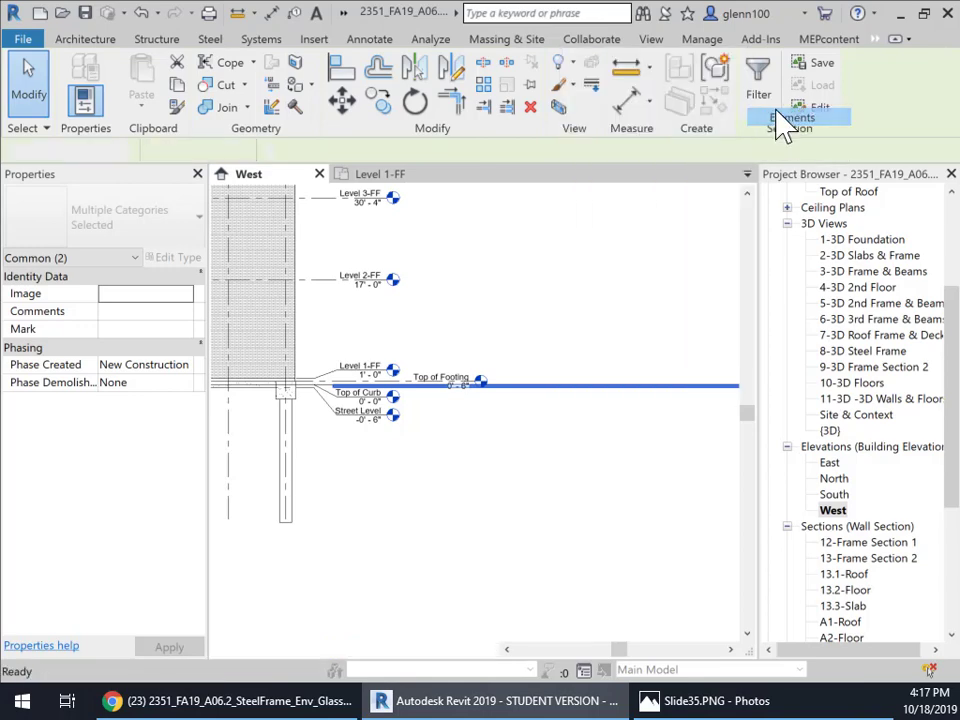
- Hide the Street Level level line in the West elevation
{"action": "scroll", "coordinate": [508, 444], "scroll_direction": "down", "scroll_amount": 2}
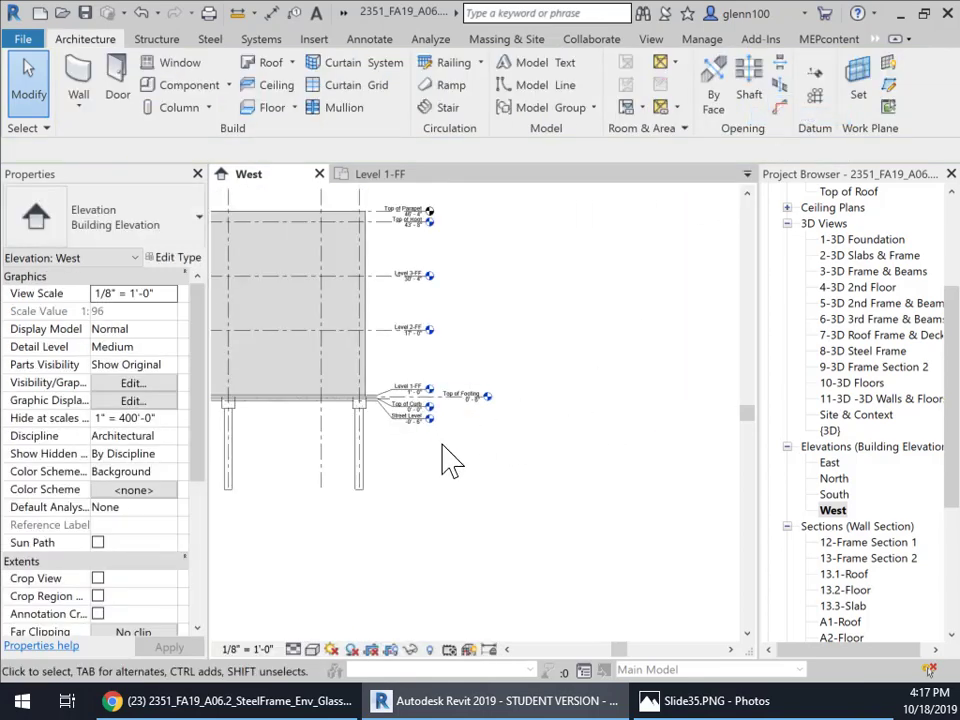
{"action": "middle_click_drag", "start_coordinate": [450, 460], "coordinate": [544, 422]}
{"action": "scroll", "coordinate": [489, 369], "scroll_direction": "up", "scroll_amount": 3}
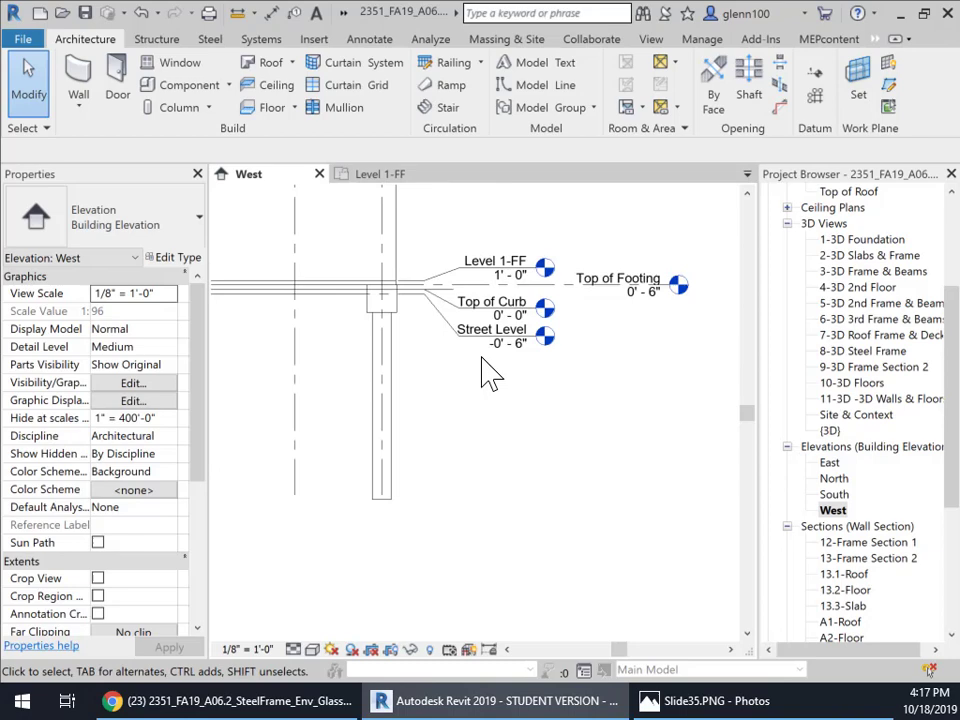
{"action": "left_click", "coordinate": [462, 337]}
{"action": "right_click", "coordinate": [462, 337]}
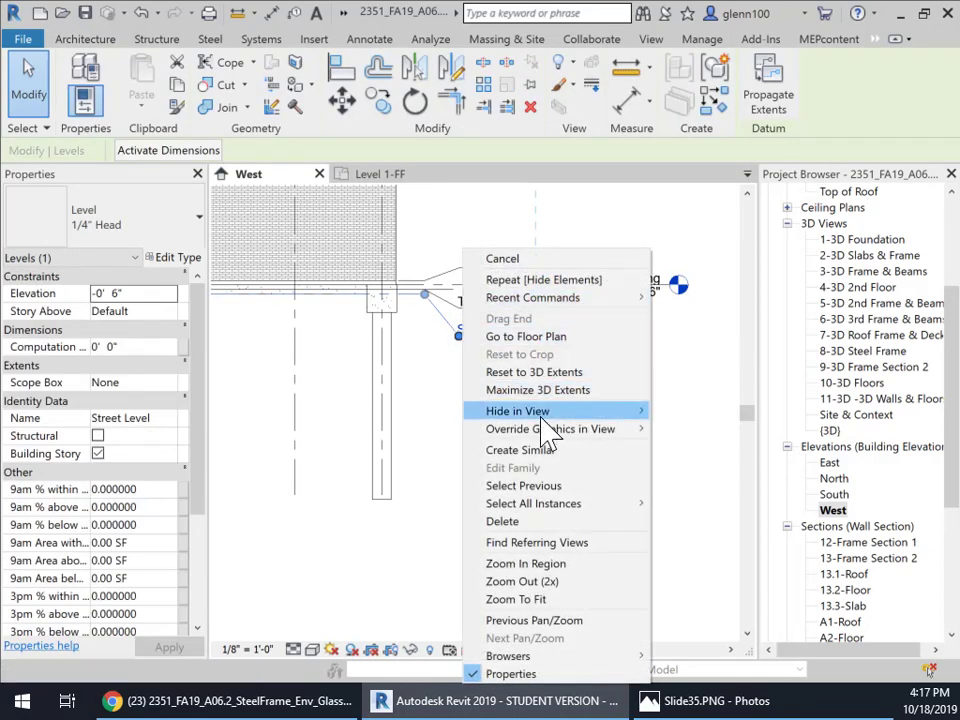
{"action": "mouse_move", "coordinate": [540, 418]}
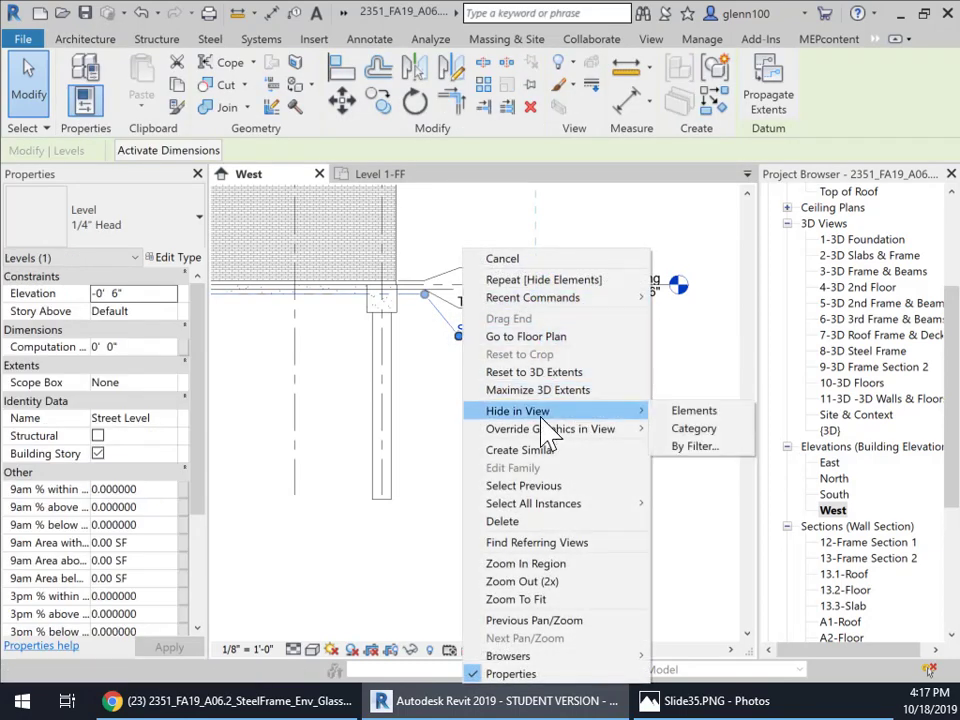
{"action": "left_click", "coordinate": [695, 416]}
- Hide the Top of Curb level line in the West elevation
{"action": "left_click", "coordinate": [459, 321]}
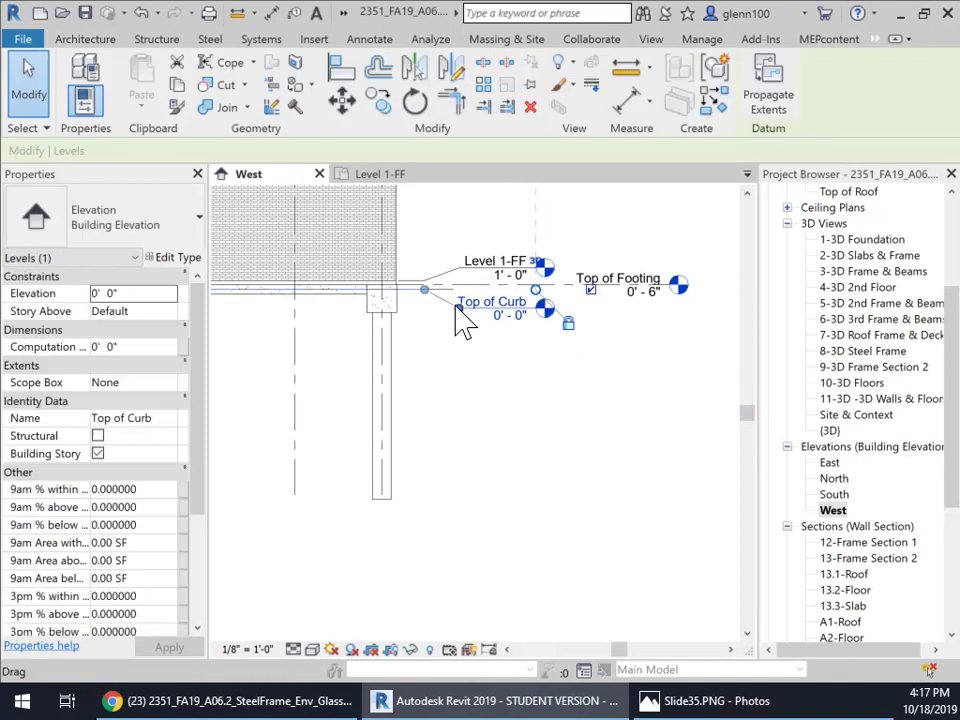
{"action": "right_click", "coordinate": [457, 321]}
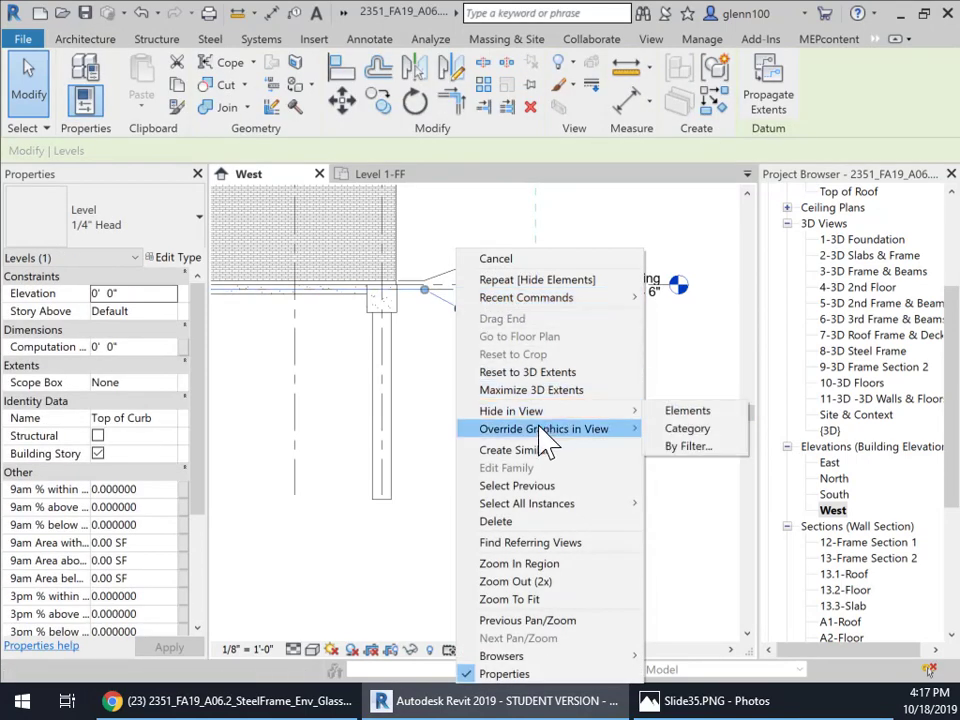
{"action": "mouse_move", "coordinate": [514, 419]}
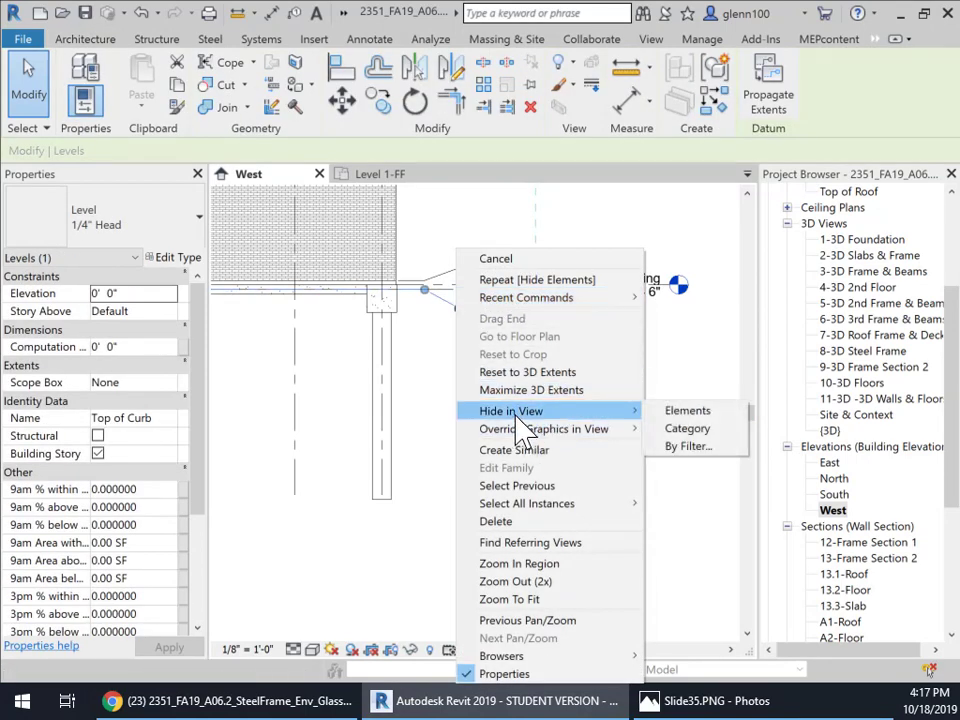
{"action": "left_click", "coordinate": [660, 411]}
- Straighten the bent leader of the Level 1-FF level so its head aligns with the level line
{"action": "scroll", "coordinate": [574, 399], "scroll_direction": "up", "scroll_amount": 2}
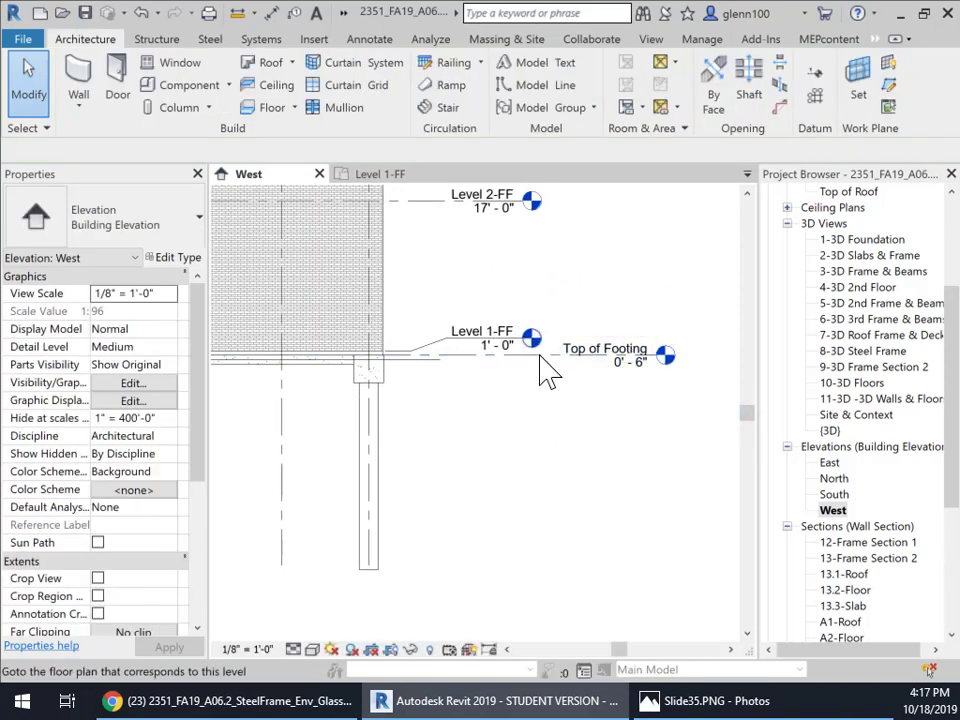
{"action": "left_click", "coordinate": [546, 360]}
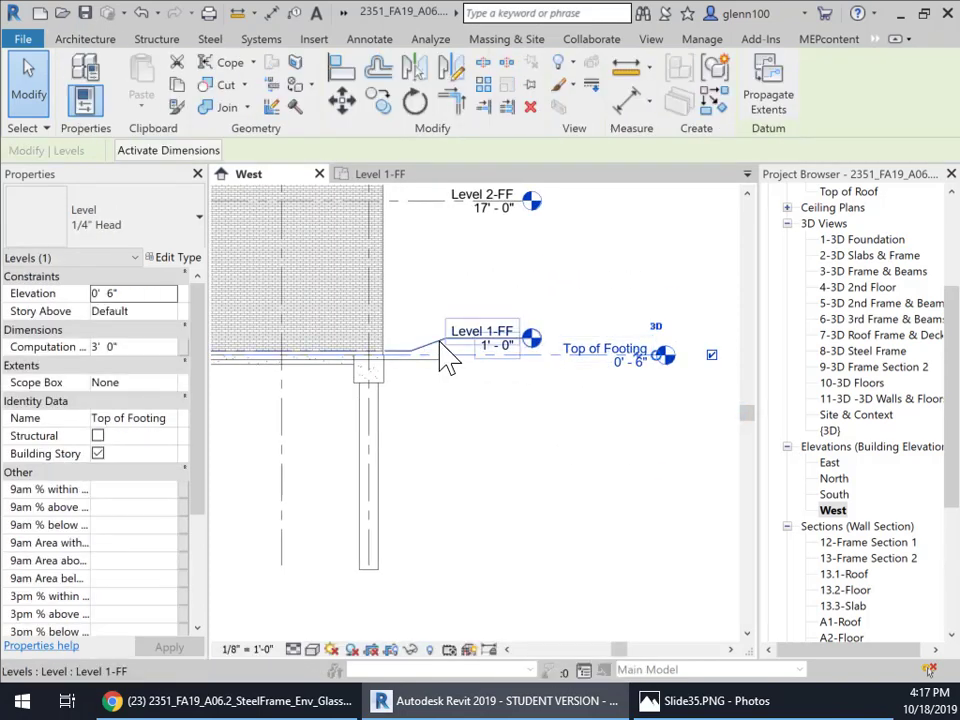
{"action": "left_click_drag", "start_coordinate": [440, 345], "coordinate": [482, 368]}
- Add an elbow to the Top of Footing level, lowering its label and moving both bend points close to the building's edge
{"action": "left_click", "coordinate": [595, 364]}
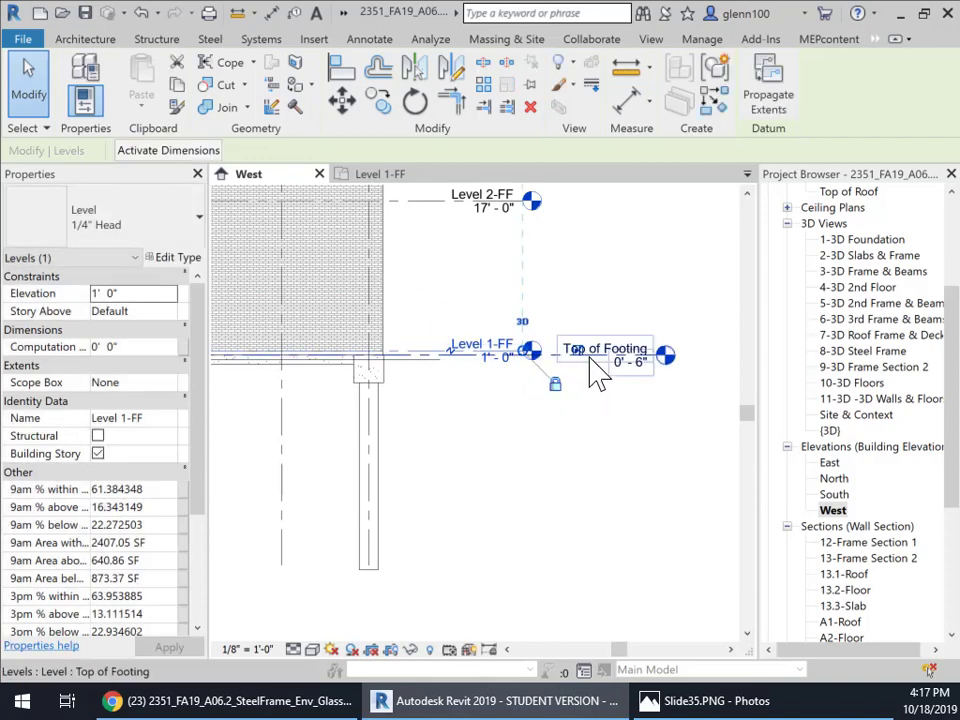
{"action": "left_click", "coordinate": [640, 360]}
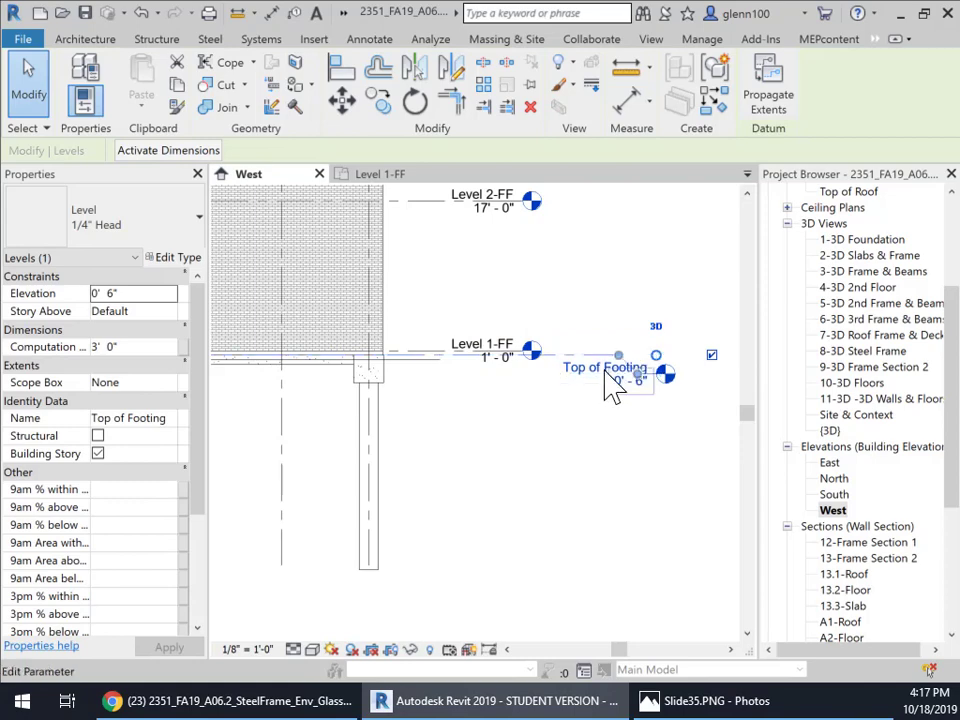
{"action": "left_click_drag", "start_coordinate": [628, 364], "coordinate": [405, 365]}
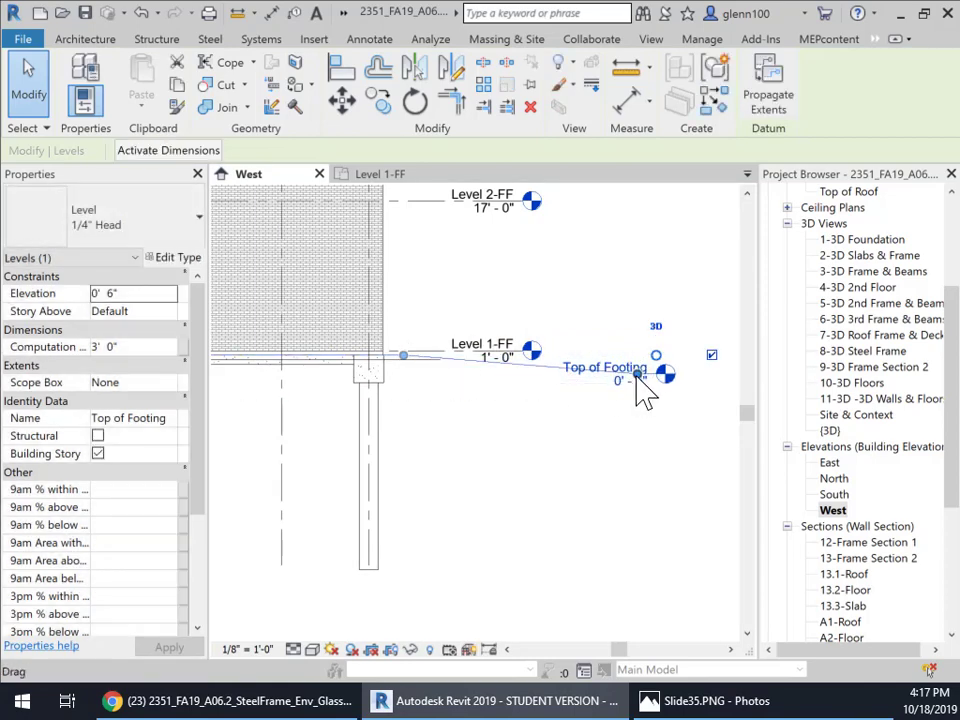
{"action": "left_click_drag", "start_coordinate": [645, 388], "coordinate": [443, 378]}
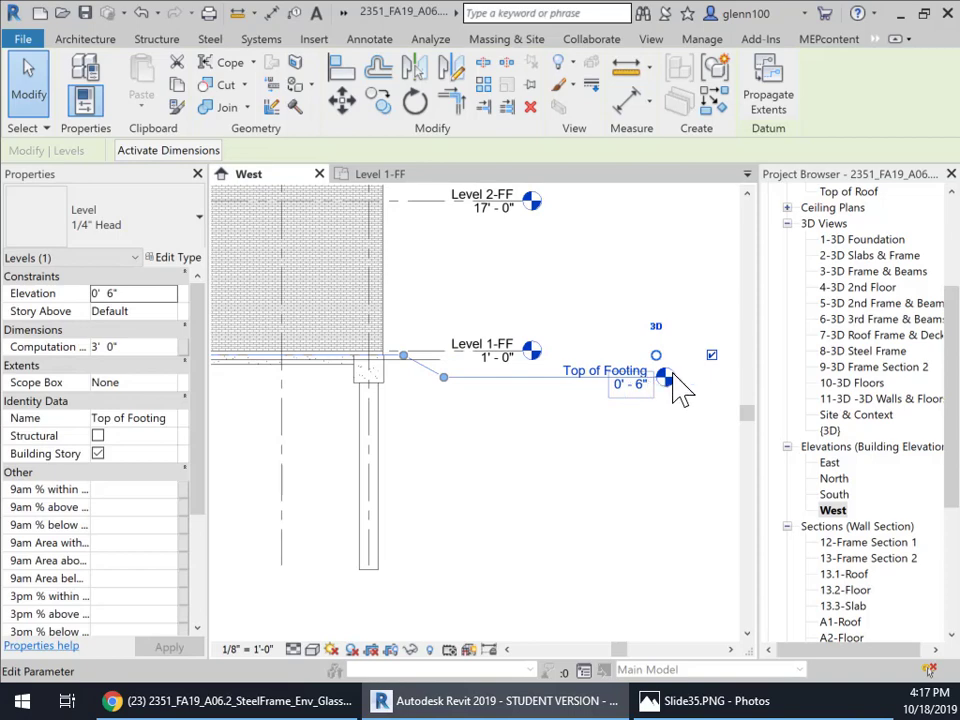
{"action": "left_click", "coordinate": [707, 461]}
- Shorten the Top of Footing level line so its head aligns and locks with the other level heads
{"action": "left_click", "coordinate": [617, 392]}
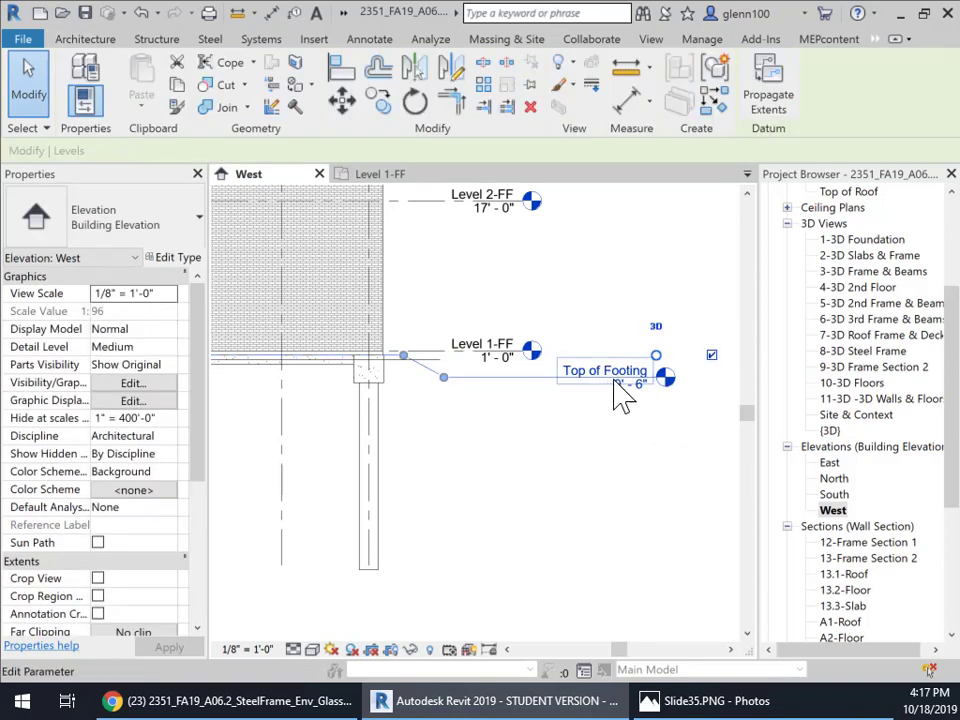
{"action": "left_click_drag", "start_coordinate": [663, 375], "coordinate": [522, 345], "text": "ctrl"}
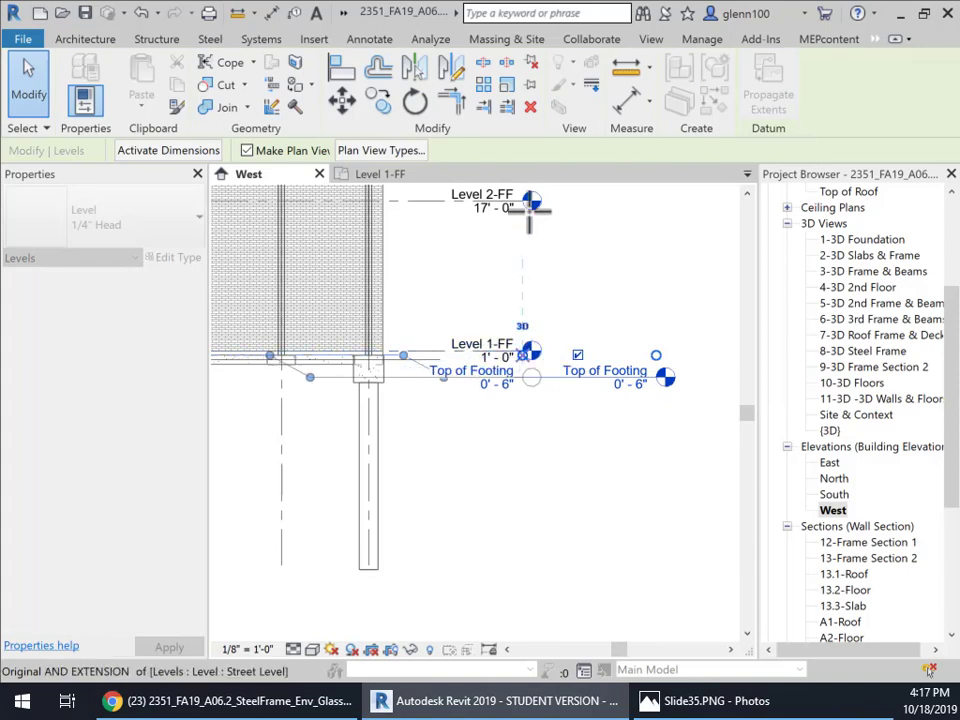
{"action": "key", "text": "Escape"}
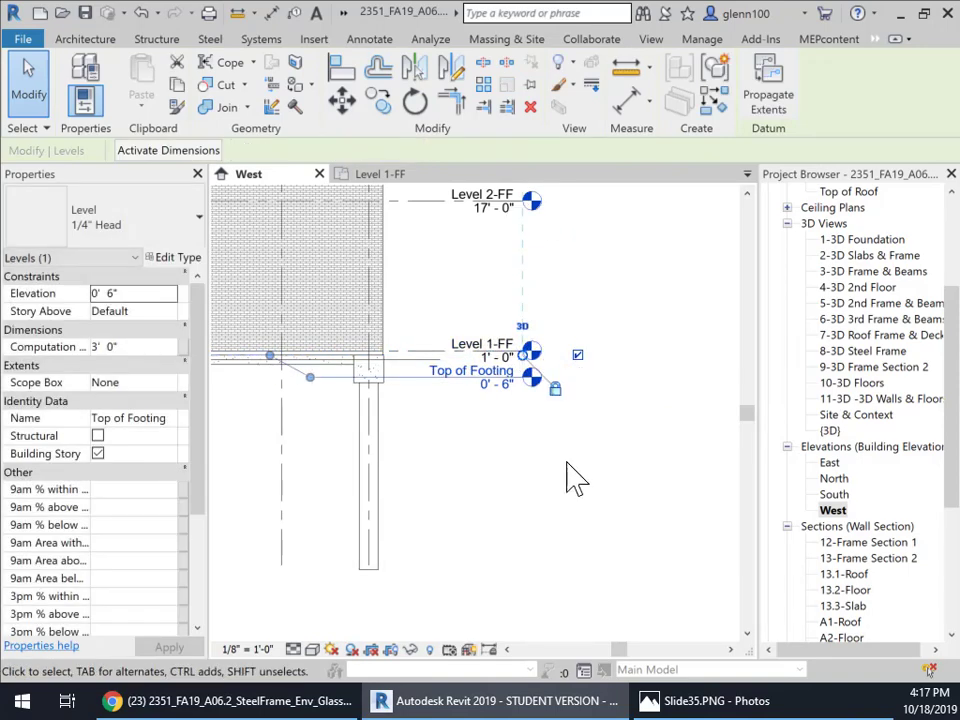
{"action": "key", "text": "Escape"}
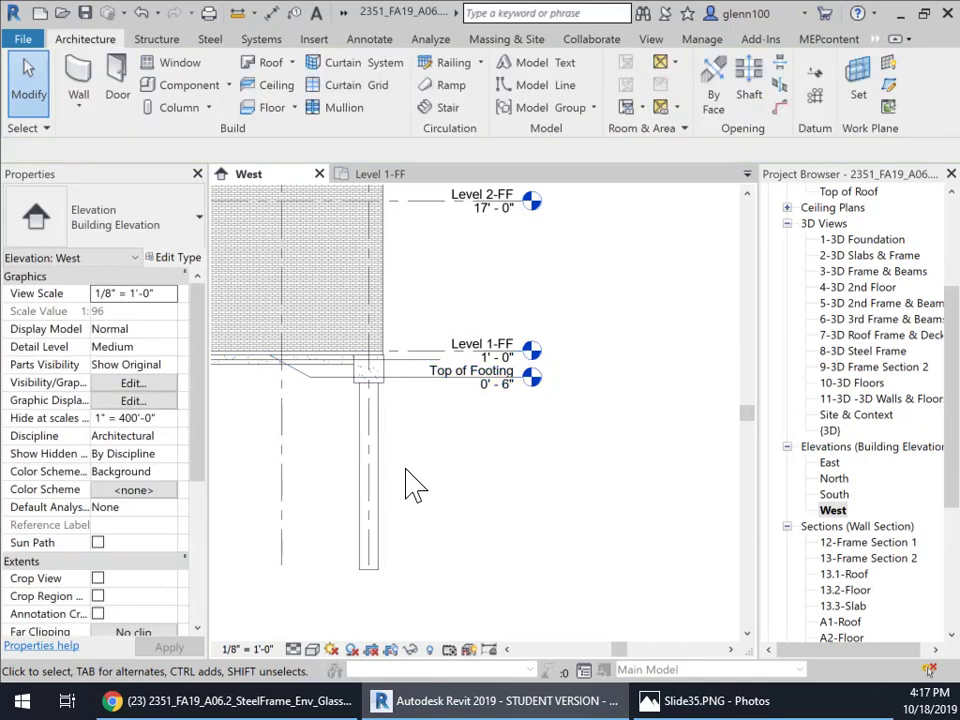
- Shift both bend points of the Top of Footing leader outside the building's edge and lower the label further below Level 1-FF
{"action": "left_click", "coordinate": [418, 377]}
{"action": "left_click_drag", "start_coordinate": [310, 380], "coordinate": [424, 387]}
{"action": "left_click_drag", "start_coordinate": [274, 361], "coordinate": [407, 354]}
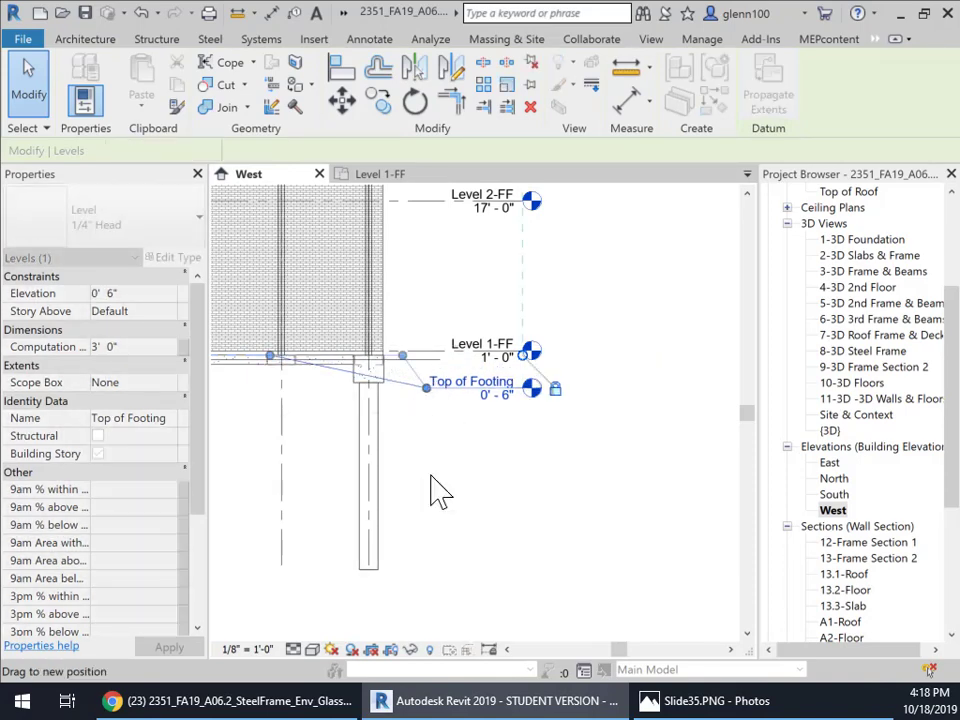
{"action": "left_click", "coordinate": [418, 504]}
- Examine the whole West elevation and the curtain wall between grids 2 and 3
{"action": "scroll", "coordinate": [338, 490], "scroll_direction": "down", "scroll_amount": 2}
{"action": "scroll", "coordinate": [332, 478], "scroll_direction": "down", "scroll_amount": 1}
{"action": "middle_click_drag", "start_coordinate": [350, 532], "coordinate": [527, 562]}
{"action": "scroll", "coordinate": [514, 510], "scroll_direction": "down", "scroll_amount": 2}
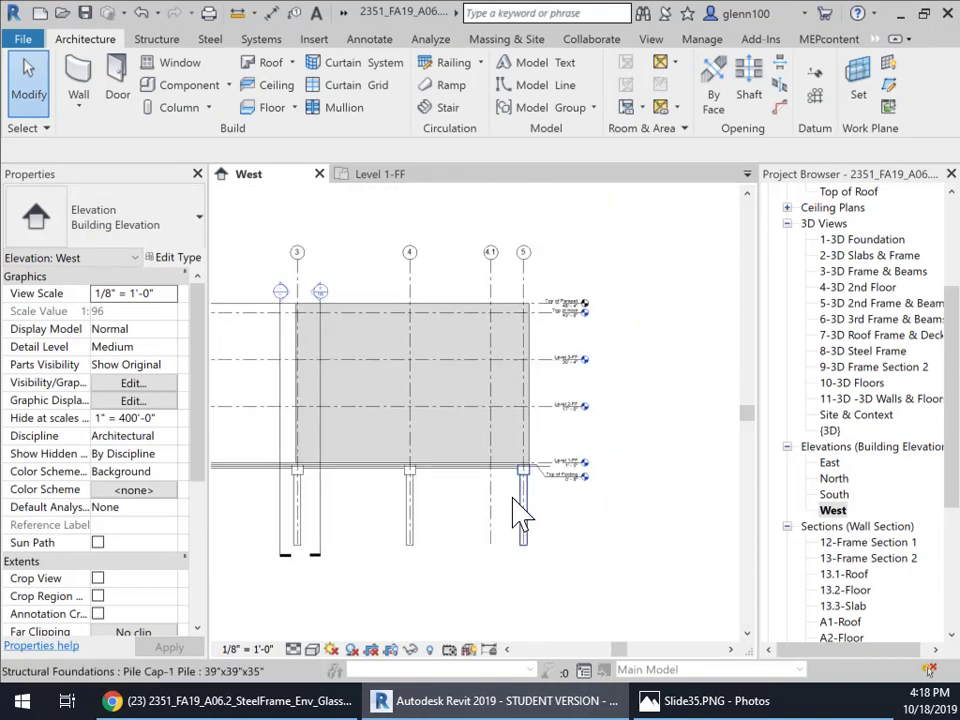
{"action": "scroll", "coordinate": [512, 497], "scroll_direction": "down", "scroll_amount": 1}
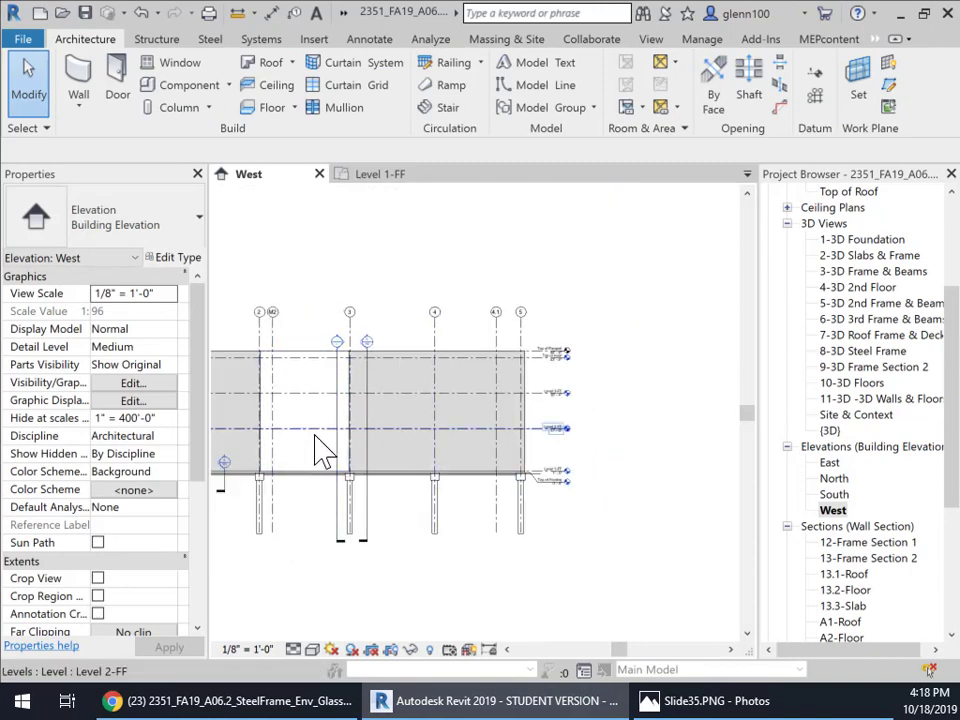
{"action": "middle_click_drag", "start_coordinate": [317, 450], "coordinate": [444, 396]}
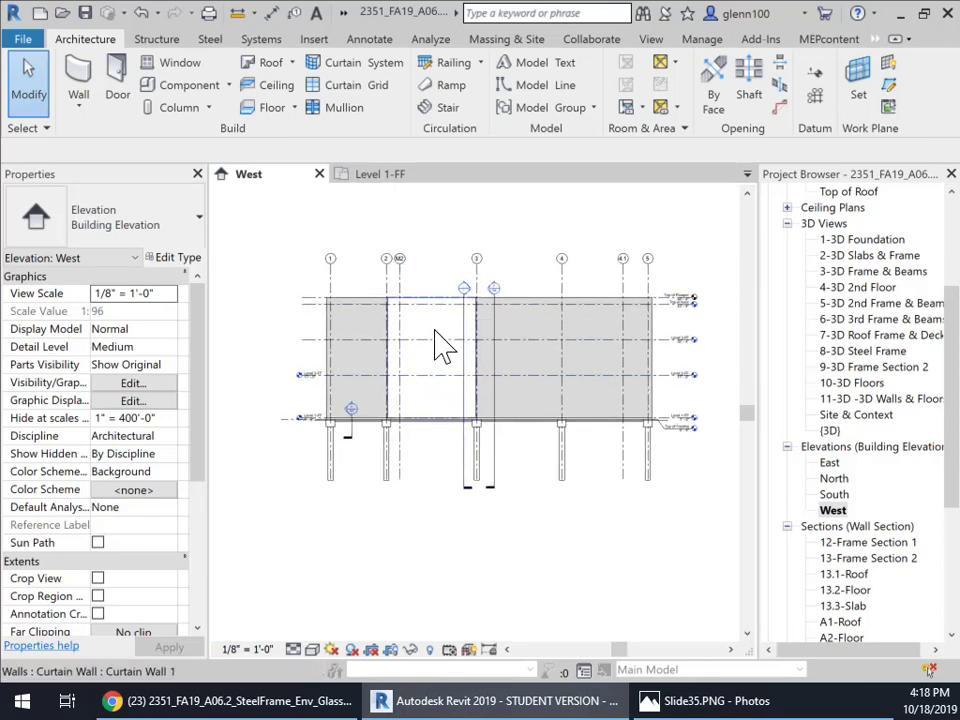
{"action": "scroll", "coordinate": [441, 352], "scroll_direction": "up", "scroll_amount": 5}
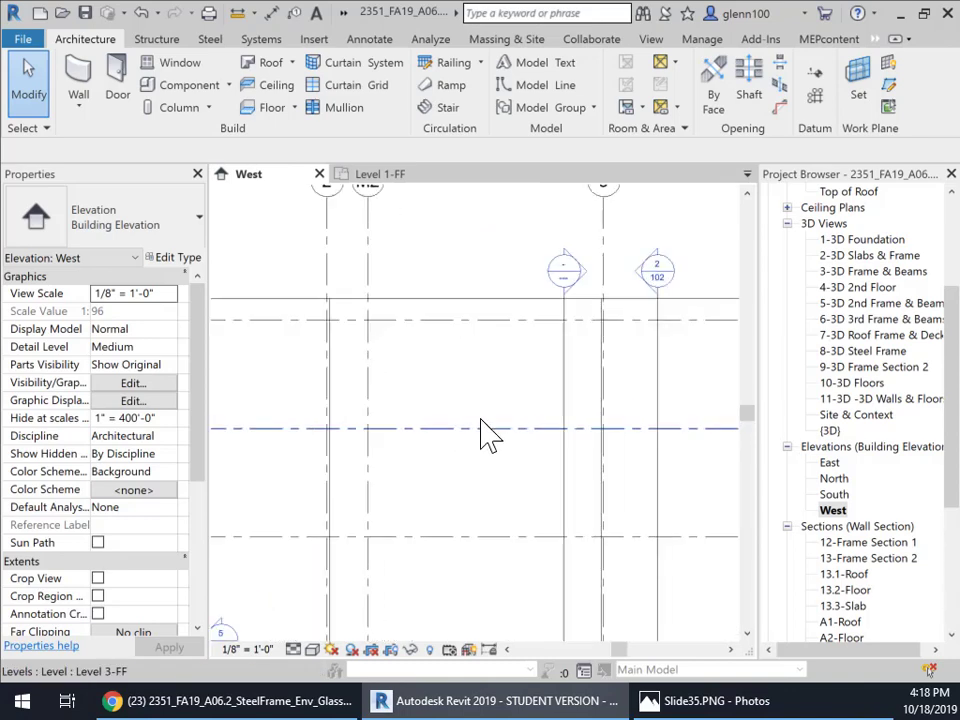
{"action": "scroll", "coordinate": [482, 433], "scroll_direction": "down", "scroll_amount": 1}
{"action": "mouse_move", "coordinate": [489, 435]}
{"action": "middle_mouse_down"}
{"action": "mouse_move", "coordinate": [508, 347]}
{"action": "mouse_move", "coordinate": [490, 348]}
{"action": "middle_mouse_up"}
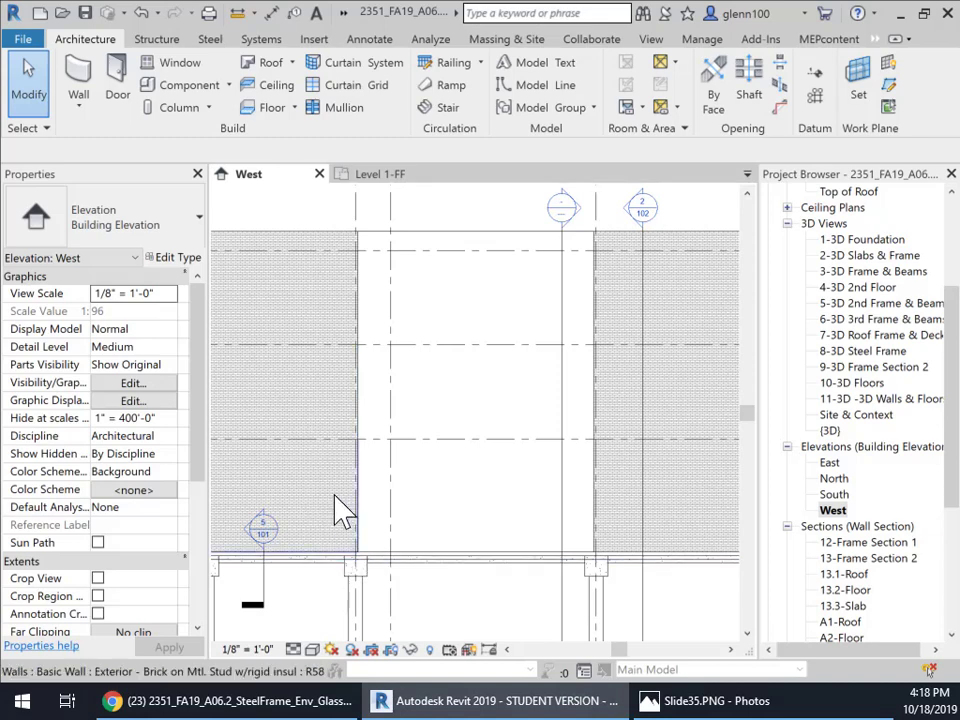
{"action": "scroll", "coordinate": [317, 505], "scroll_direction": "up", "scroll_amount": 3}
{"action": "scroll", "coordinate": [386, 476], "scroll_direction": "down", "scroll_amount": 4}
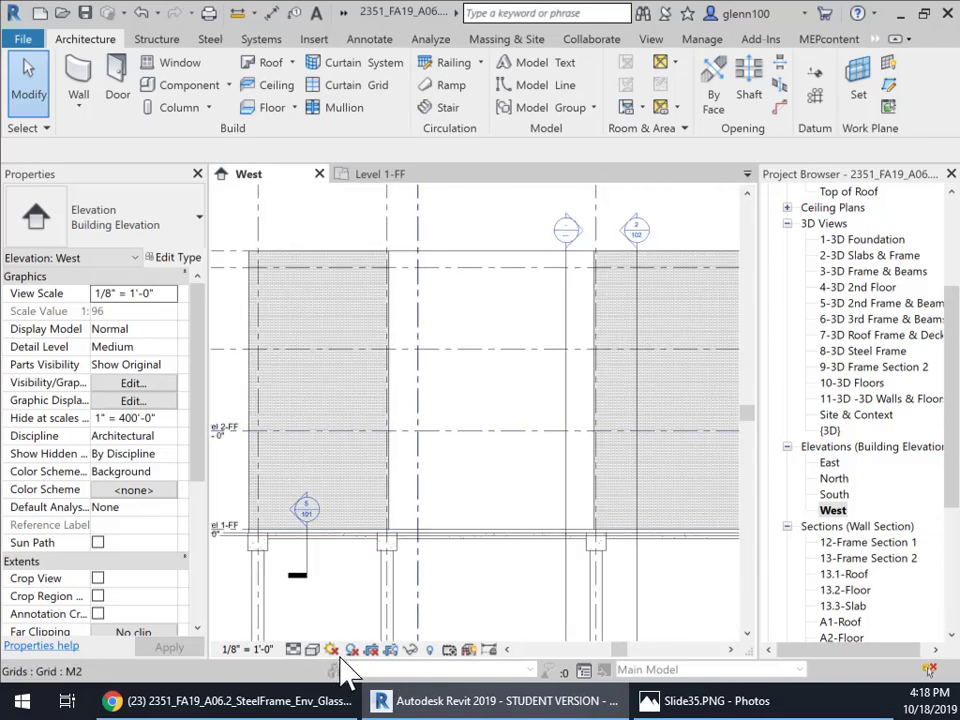
- Preview the West elevation in the Shaded visual style, and set it to Wireframe
{"action": "left_click", "coordinate": [312, 649]}
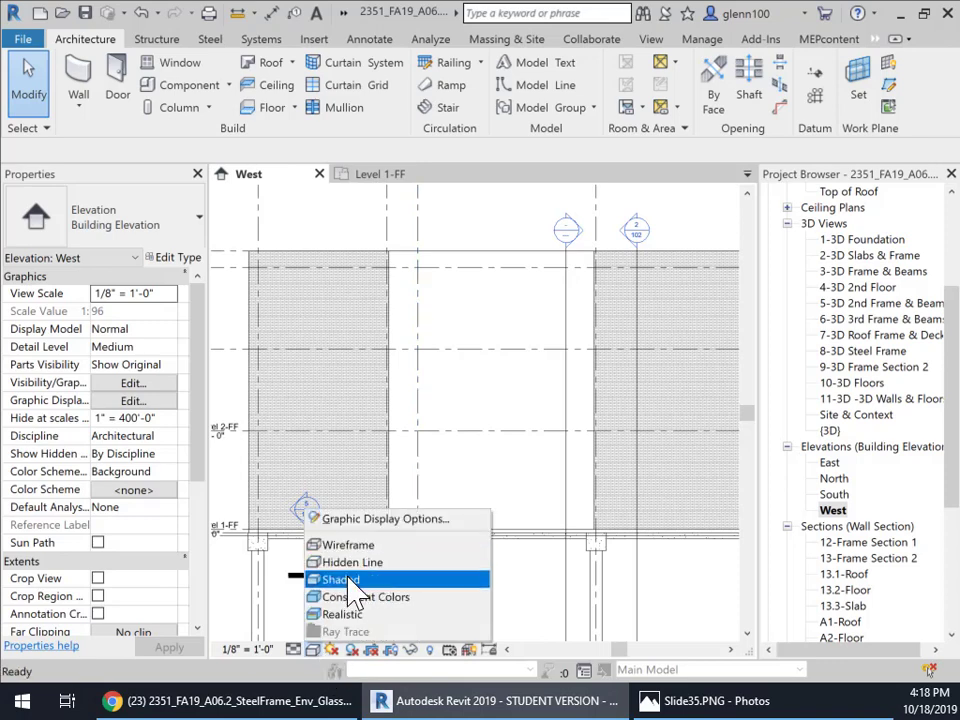
{"action": "left_click", "coordinate": [356, 520]}
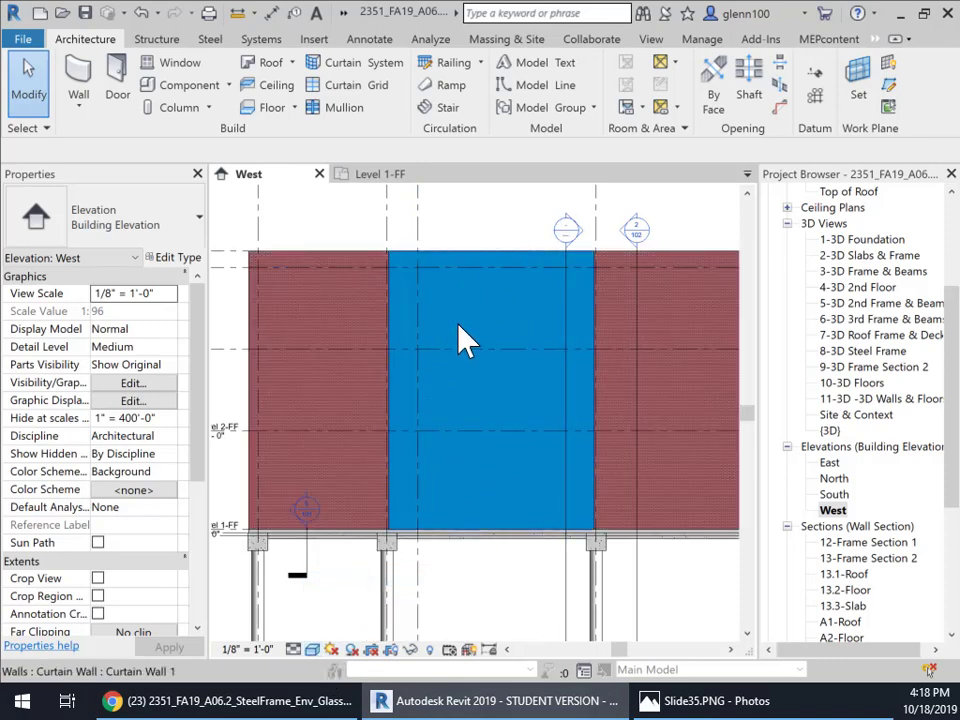
{"action": "left_click", "coordinate": [312, 651]}
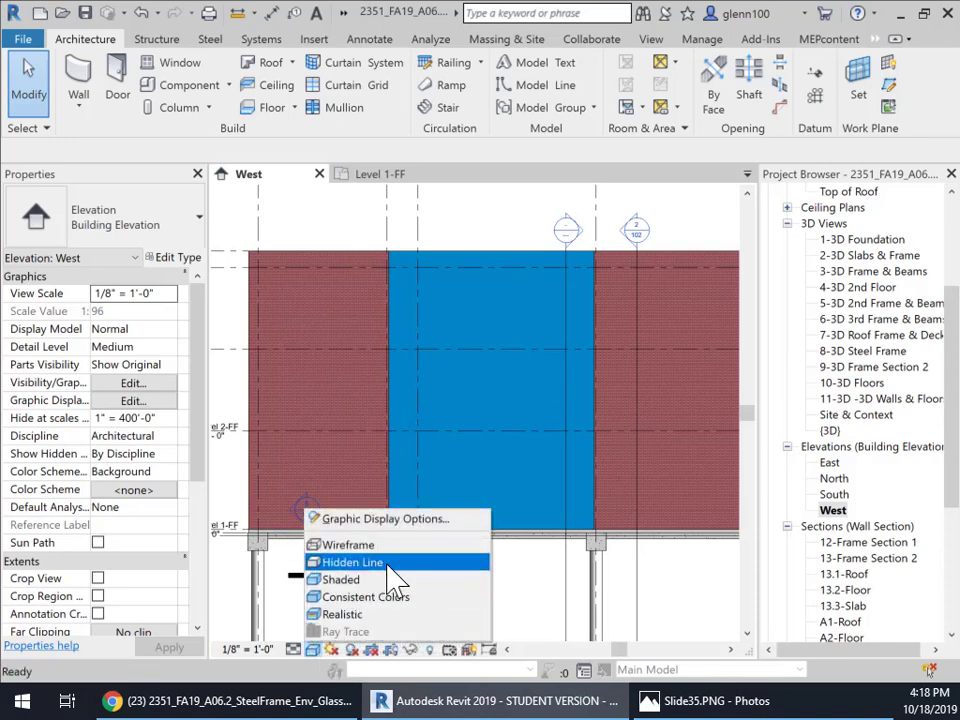
{"action": "left_click", "coordinate": [337, 547]}
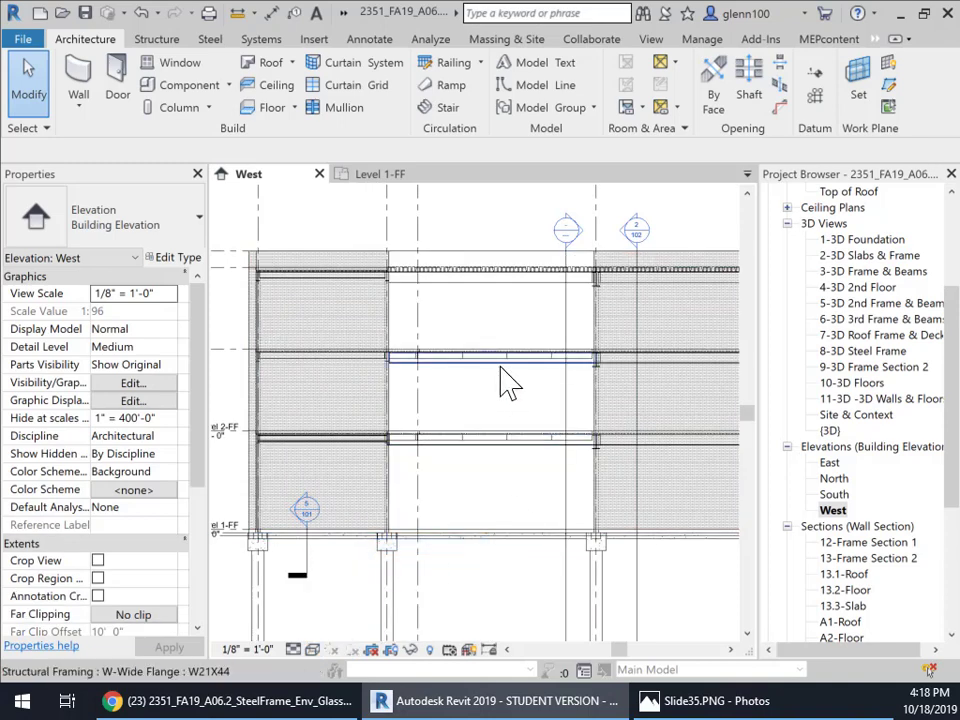
- Examine the roof deck, floor decks and steel beams behind the curtain wall in the West elevation
{"action": "scroll", "coordinate": [474, 268], "scroll_direction": "up", "scroll_amount": 3}
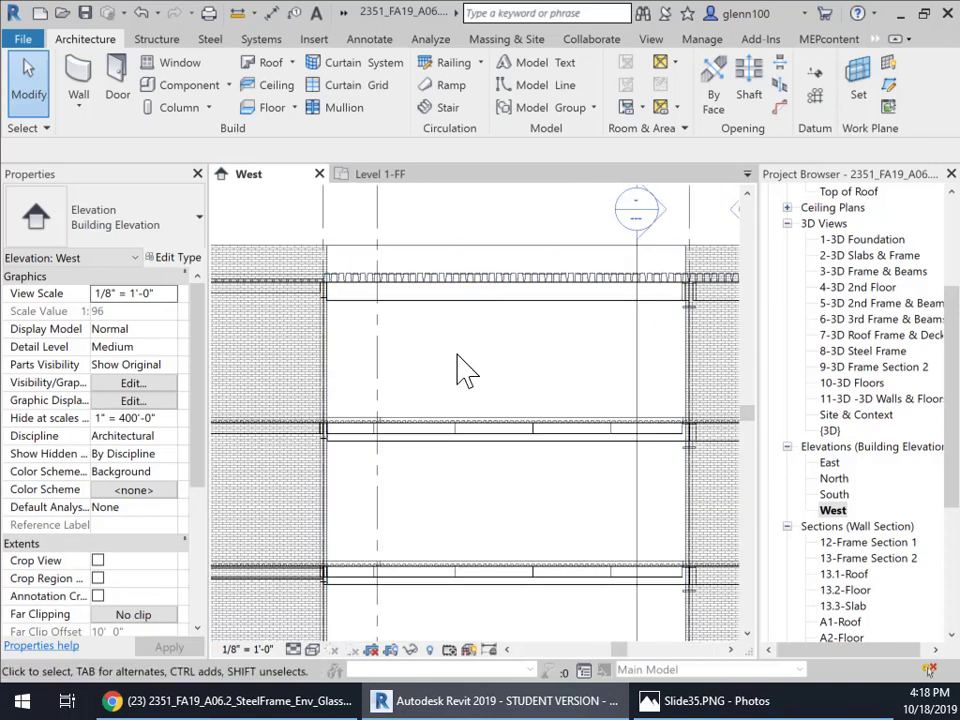
{"action": "left_click", "coordinate": [474, 290]}
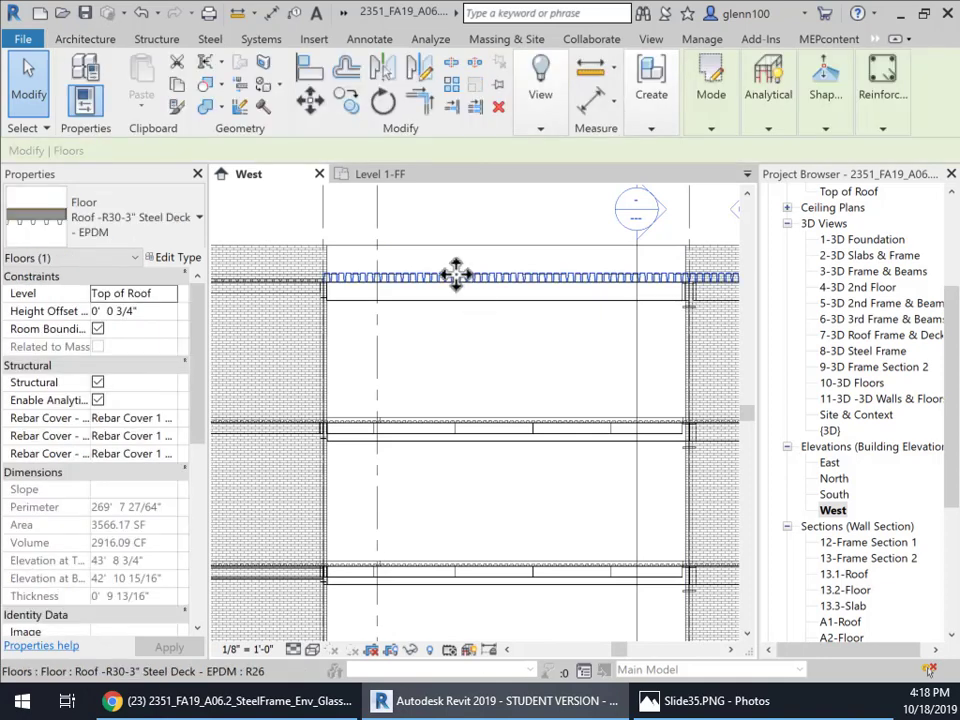
{"action": "left_click", "coordinate": [465, 332]}
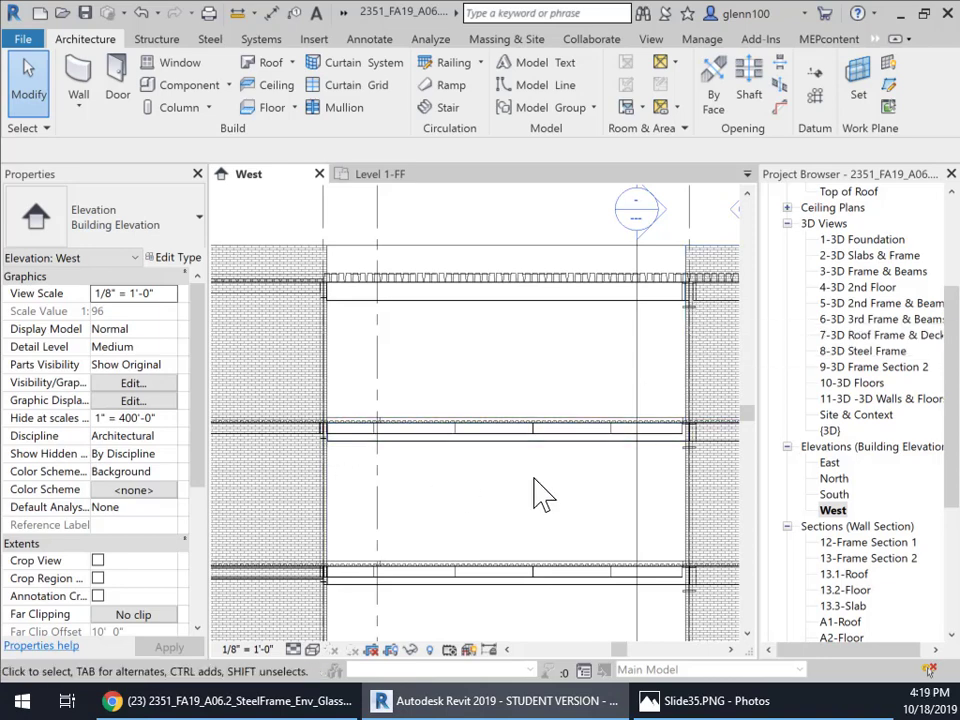
{"action": "middle_click_drag", "start_coordinate": [536, 493], "coordinate": [540, 413]}
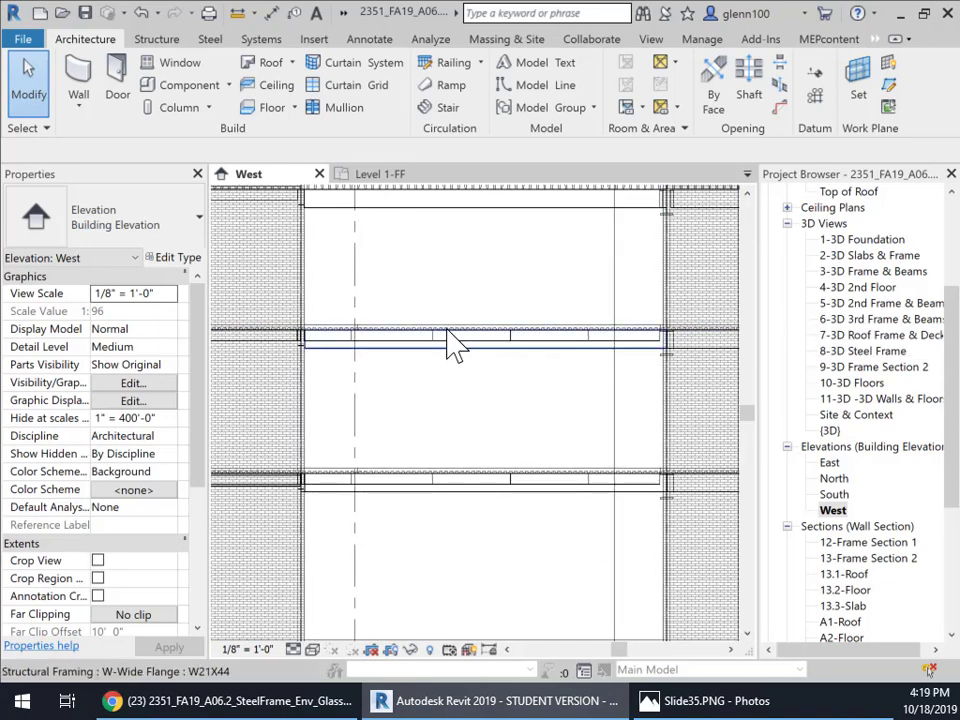
{"action": "scroll", "coordinate": [480, 336], "scroll_direction": "up", "scroll_amount": 2}
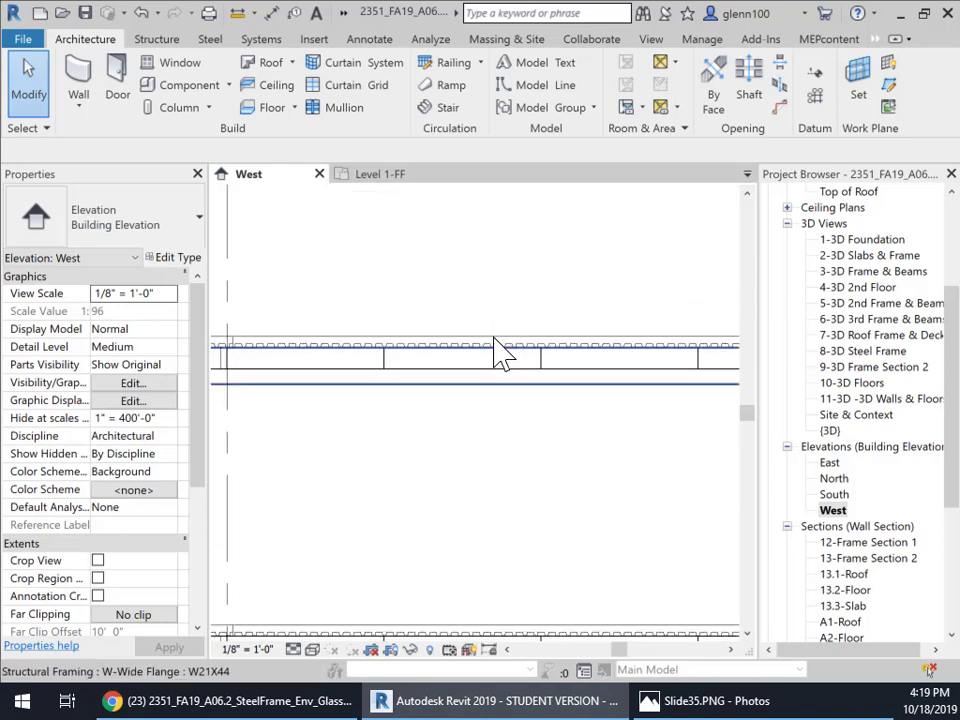
{"action": "middle_click_drag", "start_coordinate": [495, 345], "coordinate": [542, 300]}
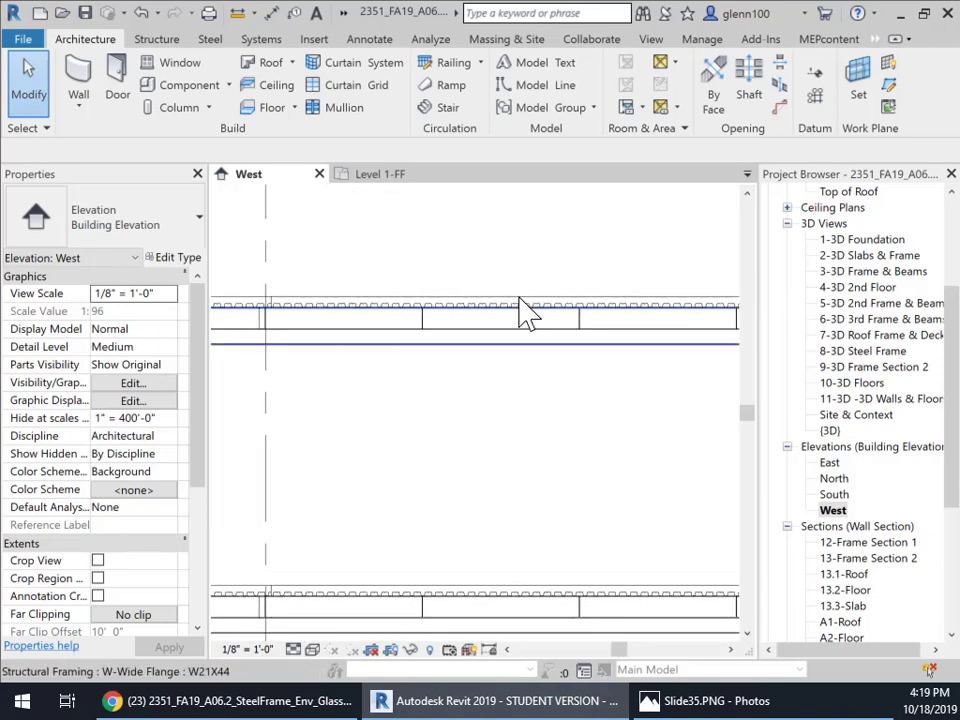
{"action": "scroll", "coordinate": [509, 448], "scroll_direction": "down", "scroll_amount": 3}
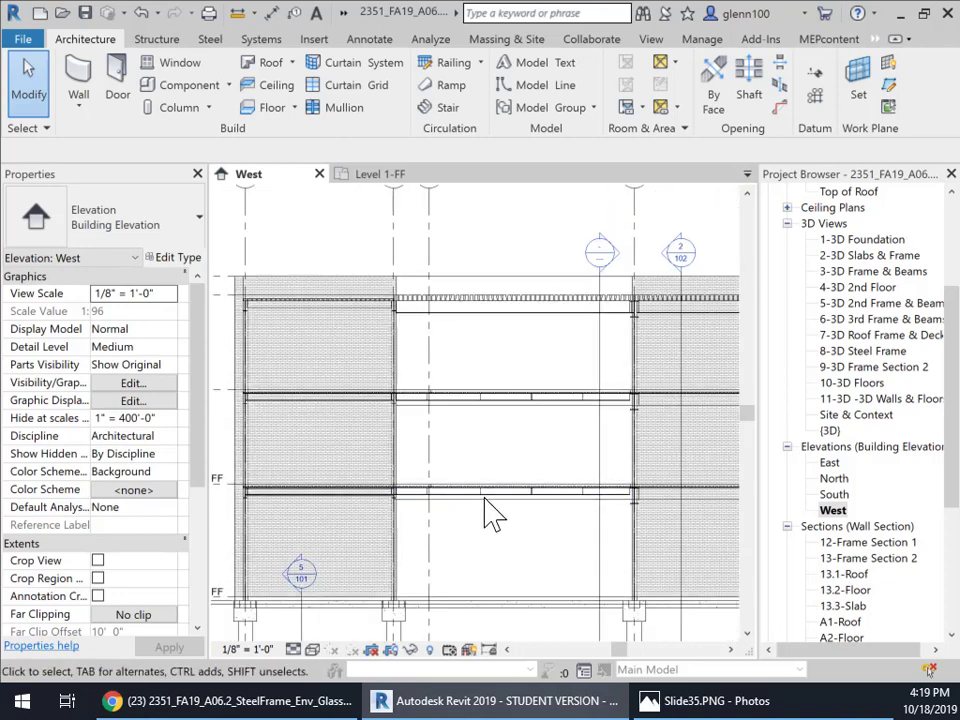
- Examine the ground-floor foundation slab and the floor structure between grids 2 and 3 in the West elevation
{"action": "middle_click_drag", "start_coordinate": [540, 547], "coordinate": [498, 402]}
{"action": "scroll", "coordinate": [470, 462], "scroll_direction": "up", "scroll_amount": 3}
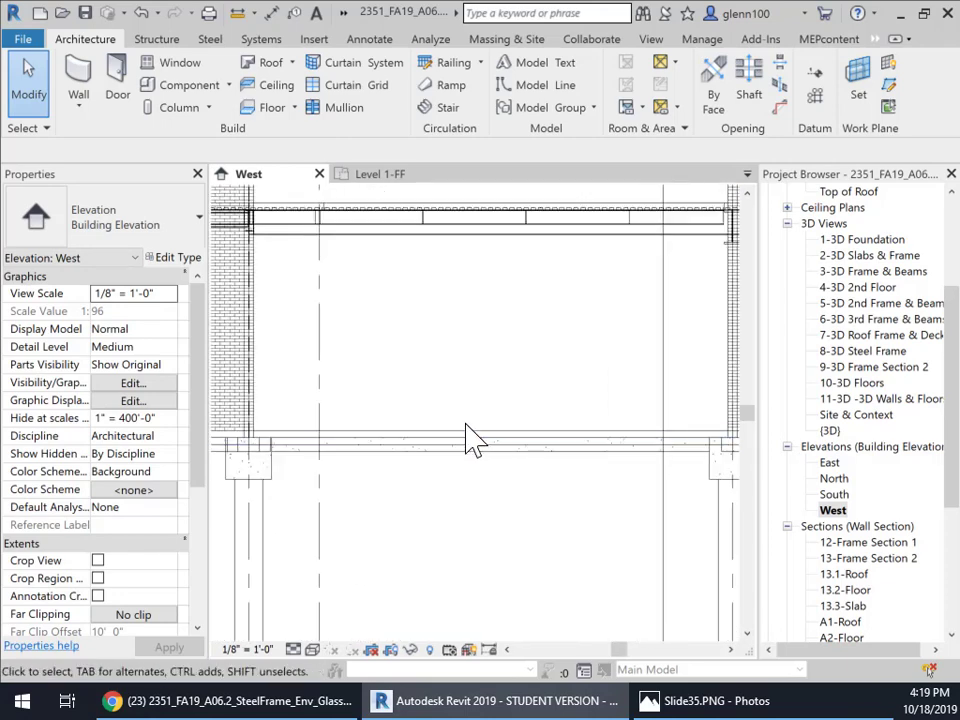
{"action": "left_click", "coordinate": [463, 434]}
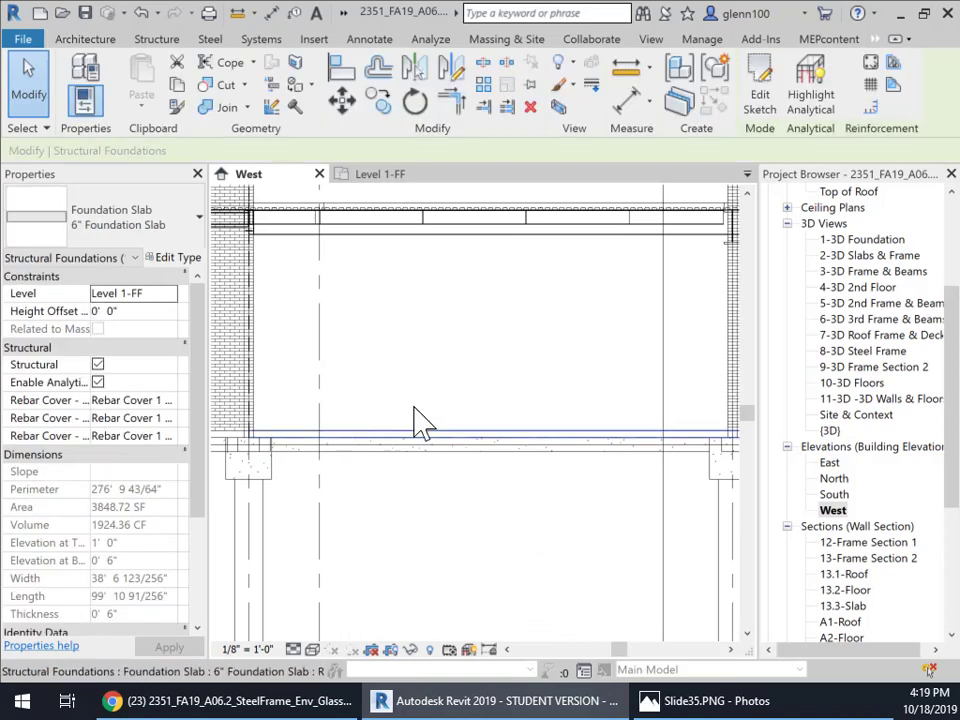
{"action": "scroll", "coordinate": [464, 335], "scroll_direction": "down", "scroll_amount": 5}
{"action": "middle_click_drag", "start_coordinate": [501, 371], "coordinate": [511, 514]}
{"action": "scroll", "coordinate": [506, 505], "scroll_direction": "down", "scroll_amount": 1}
{"action": "middle_click_drag", "start_coordinate": [514, 341], "coordinate": [511, 388]}
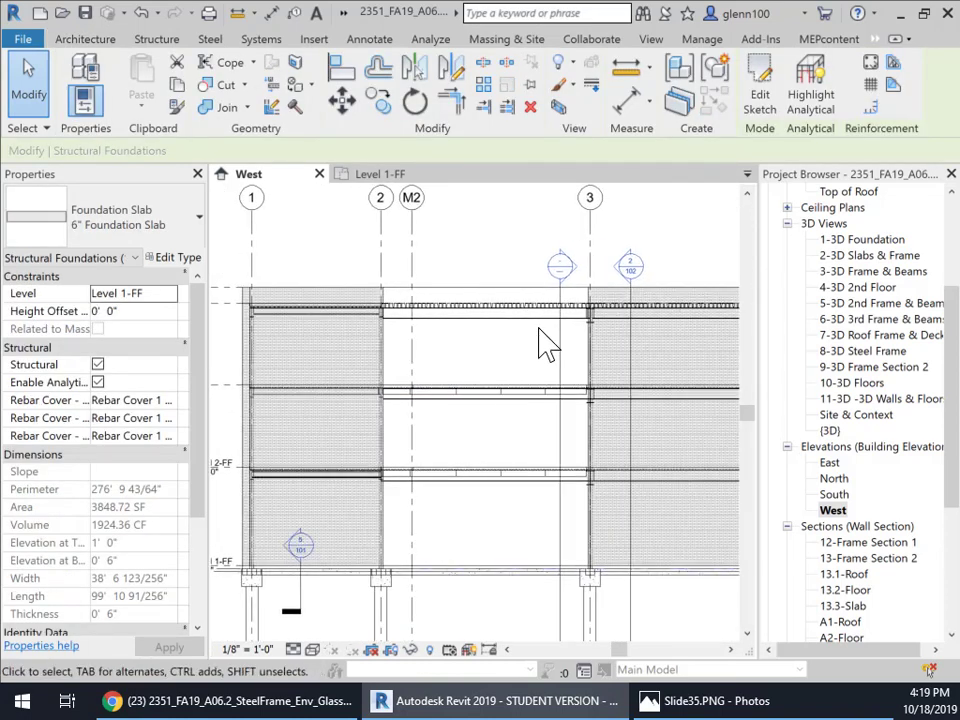
- Inspect the curtain wall between grids 2 and 3 and start the Curtain Grid command with All Segments placement
{"action": "left_click", "coordinate": [466, 305]}
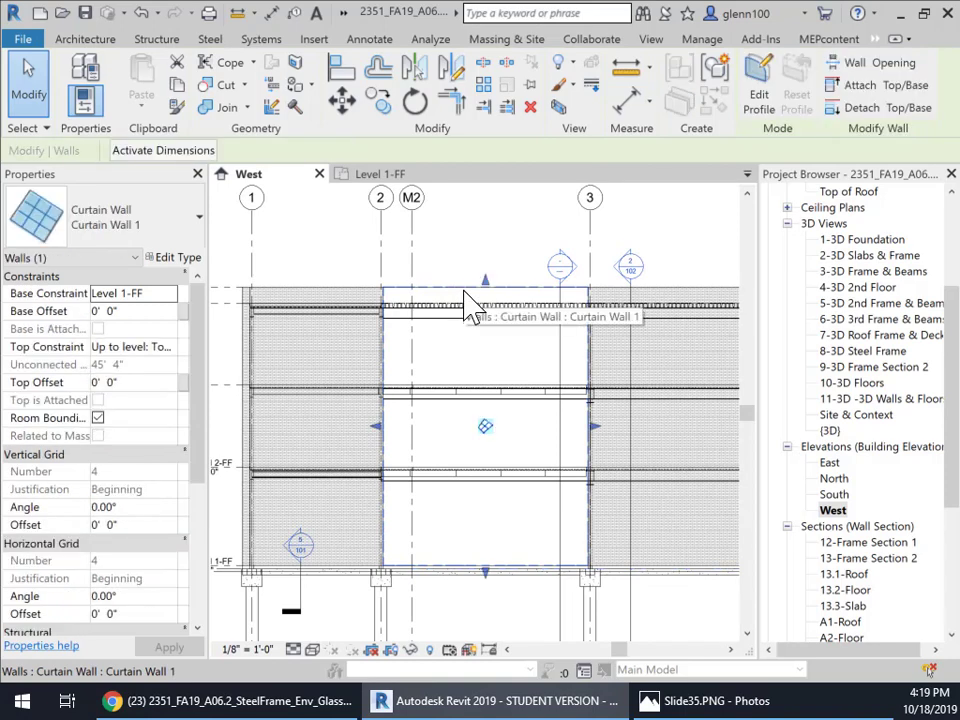
{"action": "left_click", "coordinate": [88, 40]}
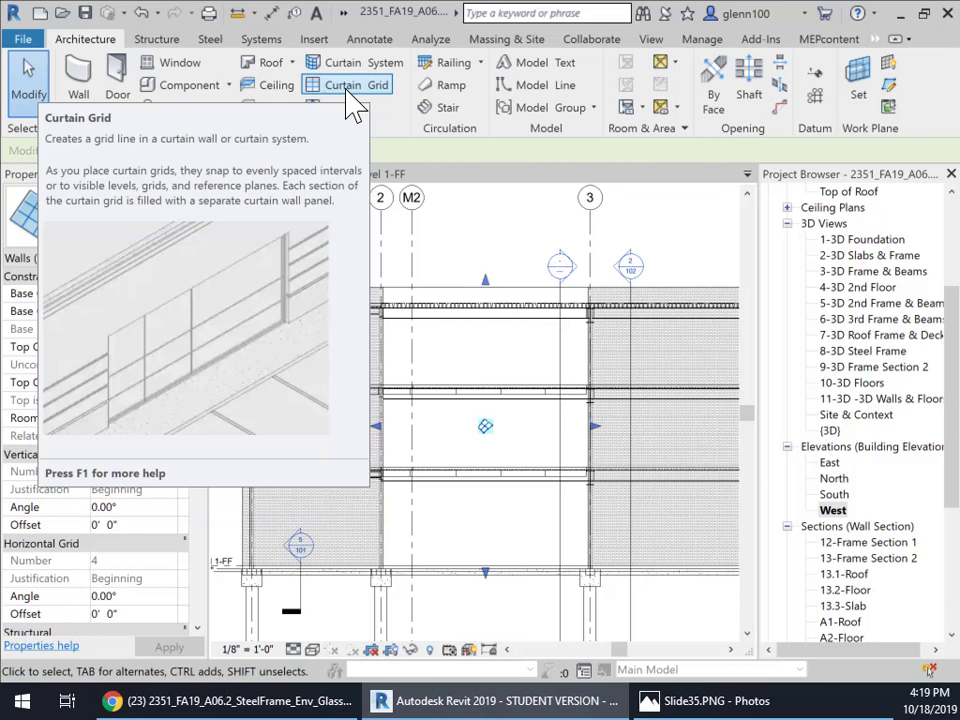
{"action": "left_click", "coordinate": [346, 85]}
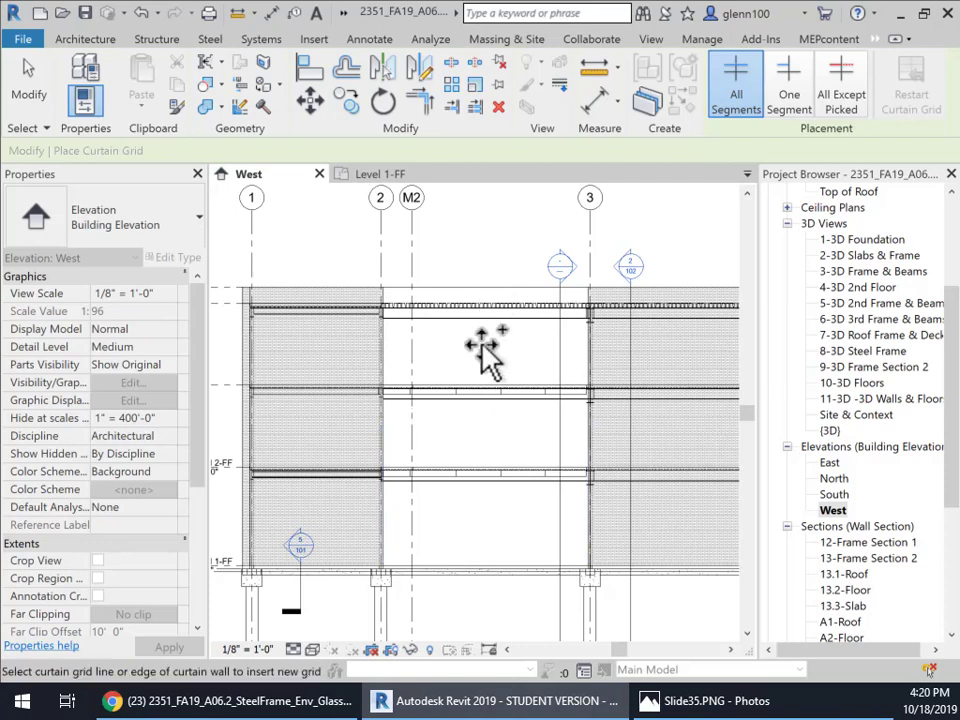
{"action": "scroll", "coordinate": [495, 395], "scroll_direction": "up", "scroll_amount": 3}
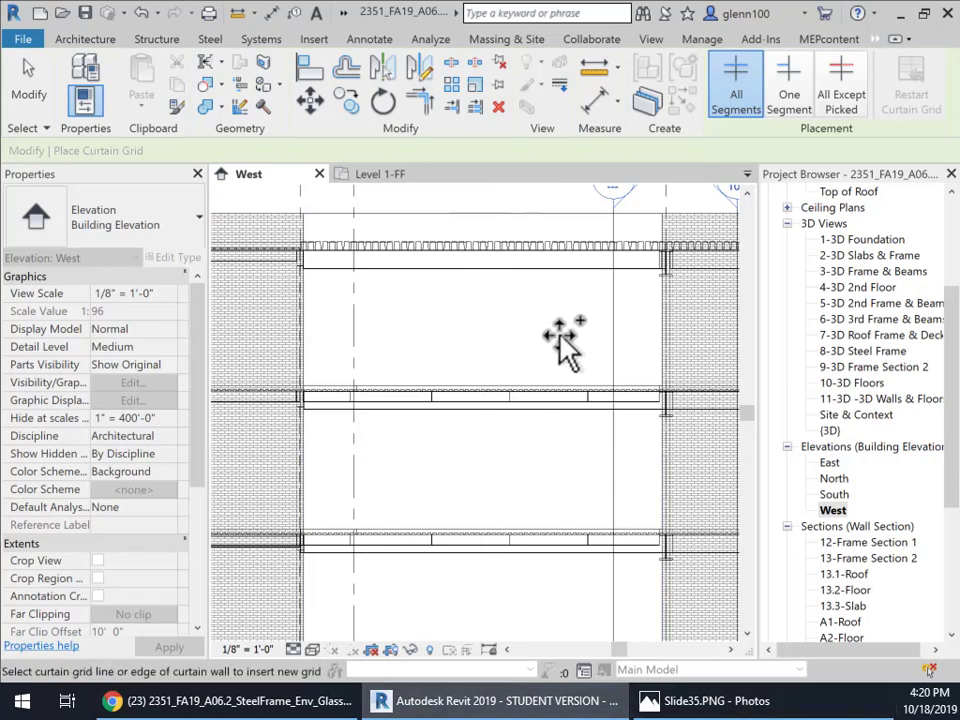
- Switch to Photos, examine the Seagram Building's glass curtain wall in Slide35.PNG, and return to Revit
{"action": "left_click", "coordinate": [710, 700]}
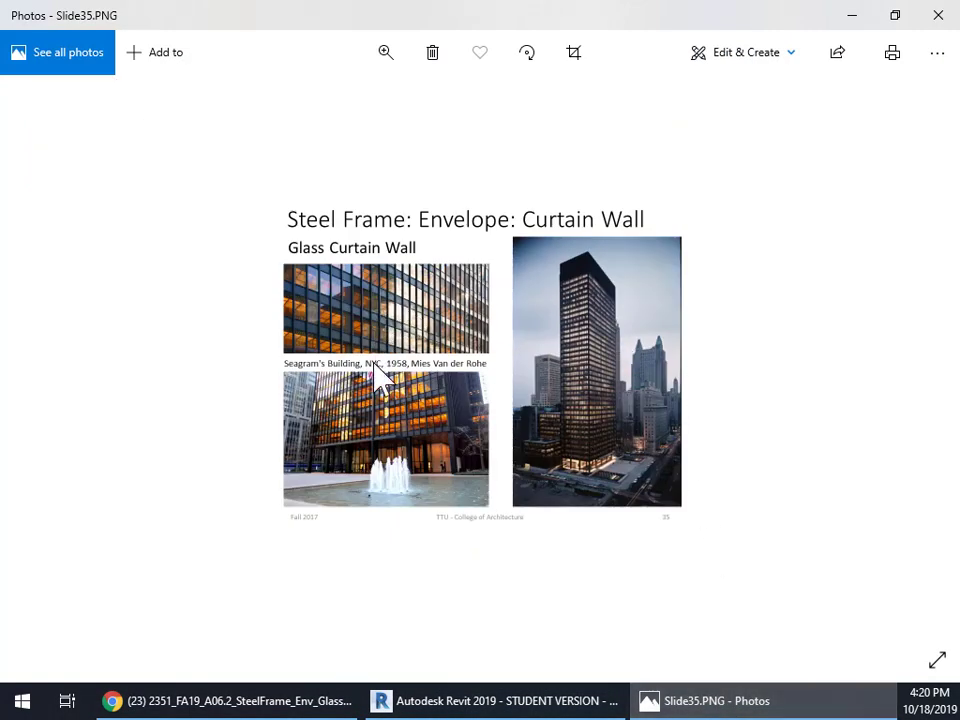
{"action": "scroll", "coordinate": [420, 350], "scroll_direction": "up", "scroll_amount": 5}
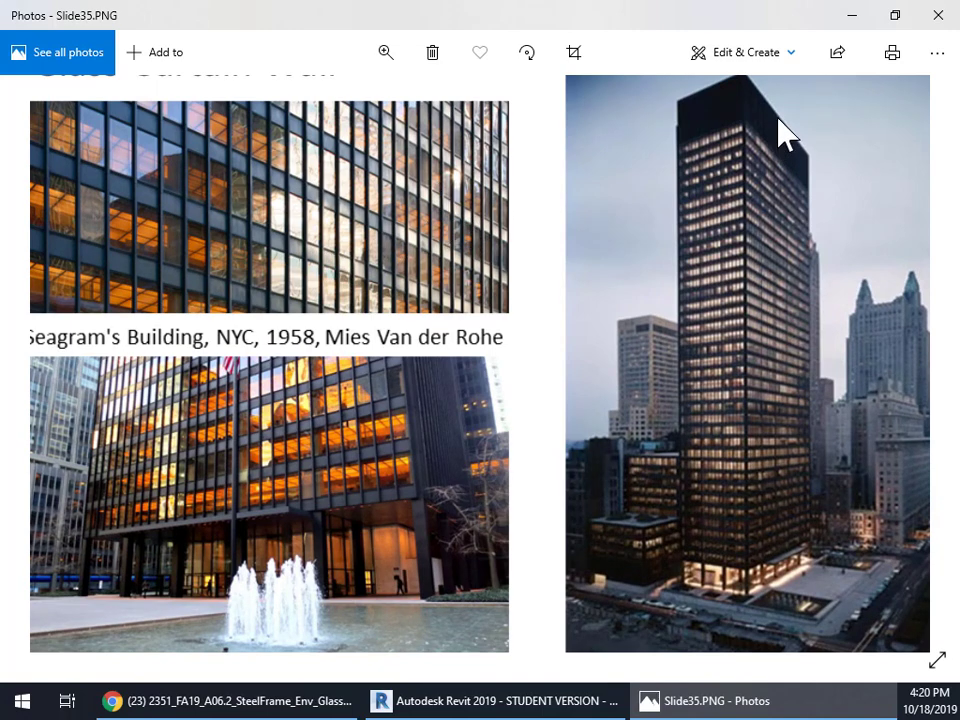
{"action": "scroll", "coordinate": [382, 205], "scroll_direction": "down", "scroll_amount": 3}
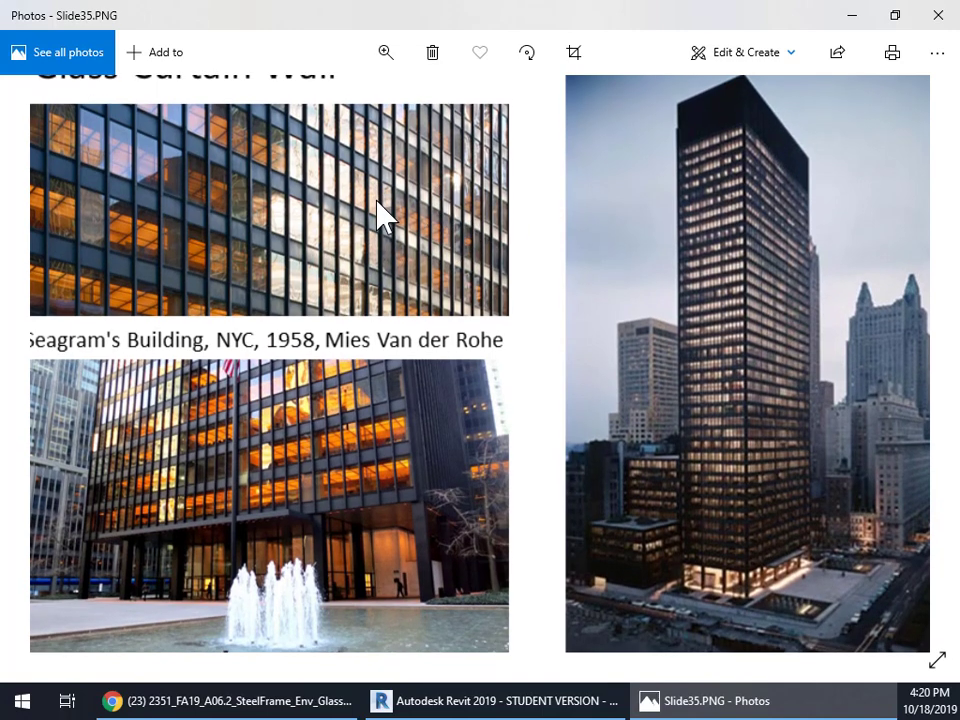
{"action": "scroll", "coordinate": [375, 300], "scroll_direction": "up", "scroll_amount": 3}
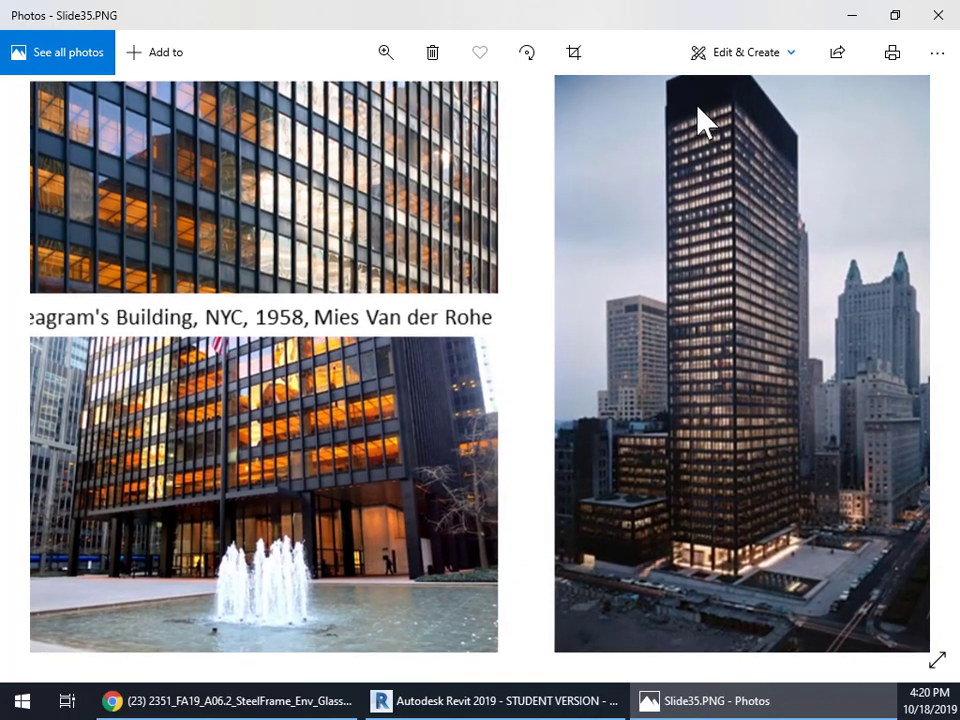
{"action": "left_click", "coordinate": [845, 14]}
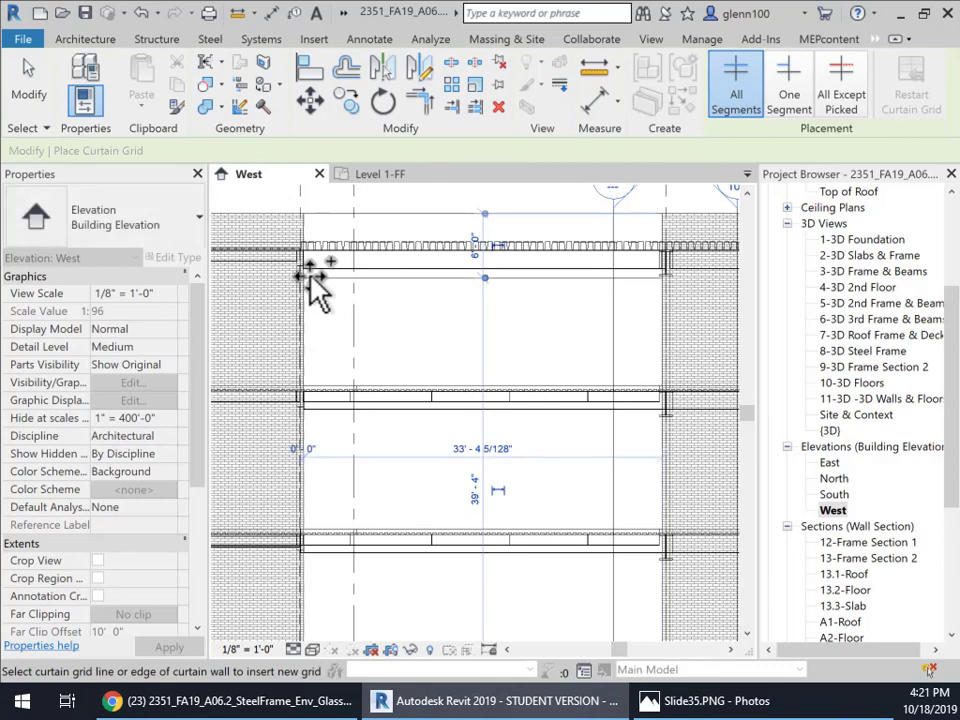
- Add horizontal curtain grid lines 6'-0" below the wall's top edge and 10'-0" below that, at the third-floor level
{"action": "left_click", "coordinate": [488, 280]}
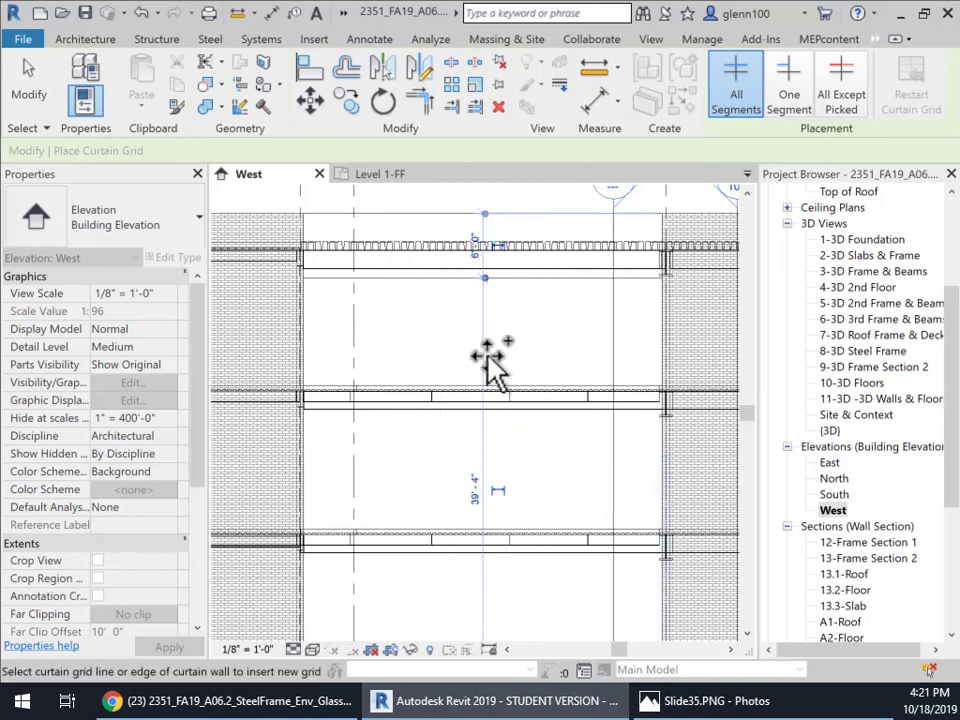
{"action": "scroll", "coordinate": [480, 378], "scroll_direction": "up", "scroll_amount": 2}
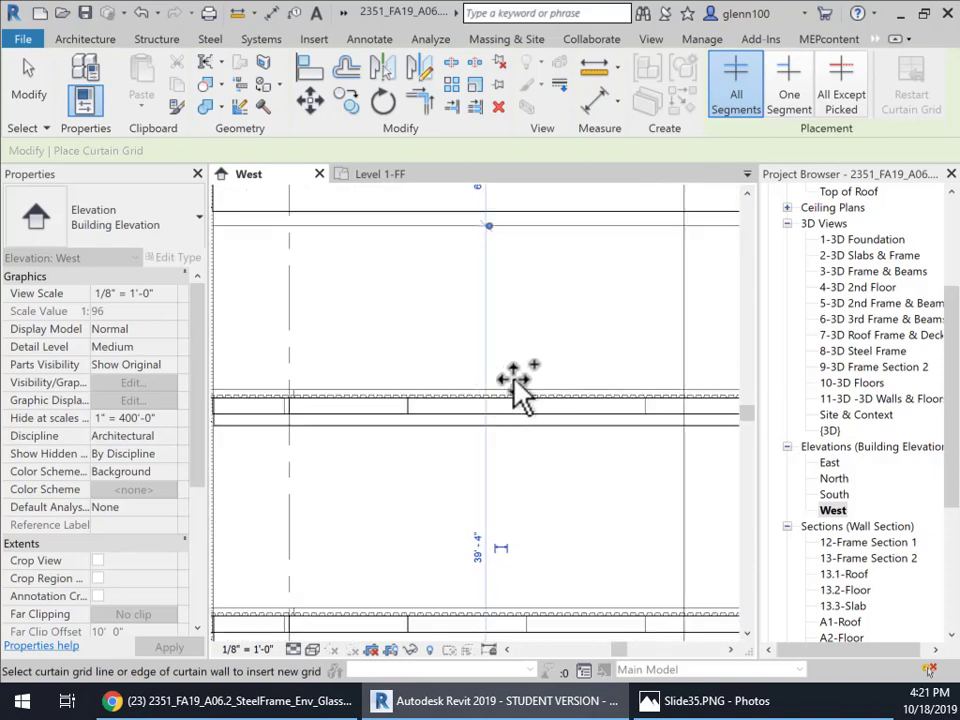
{"action": "middle_click_drag", "start_coordinate": [318, 382], "coordinate": [409, 371]}
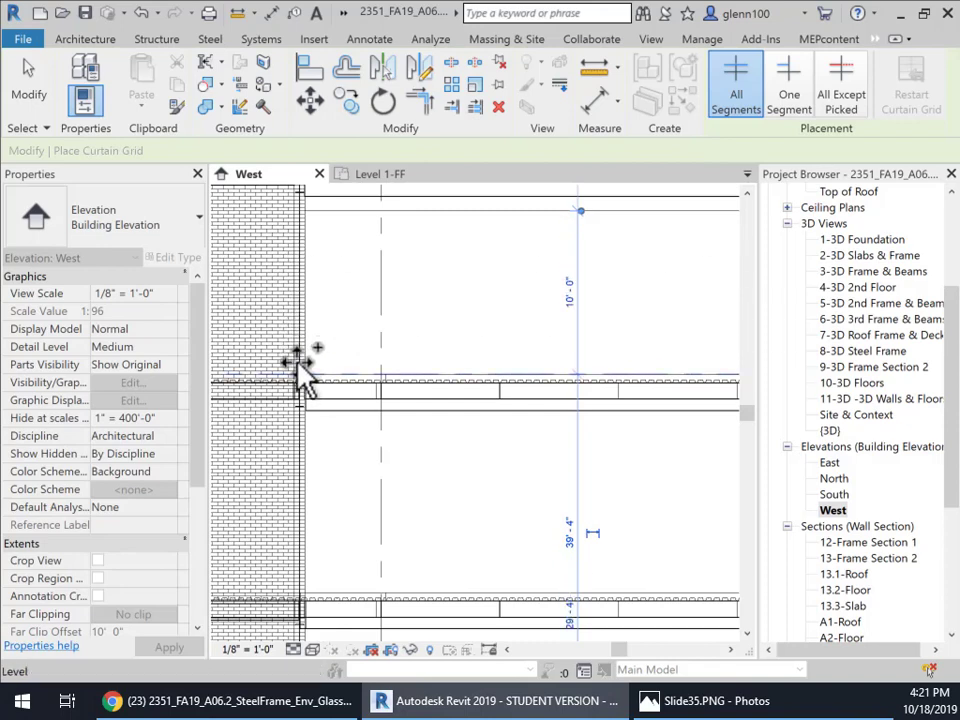
{"action": "left_click", "coordinate": [300, 370]}
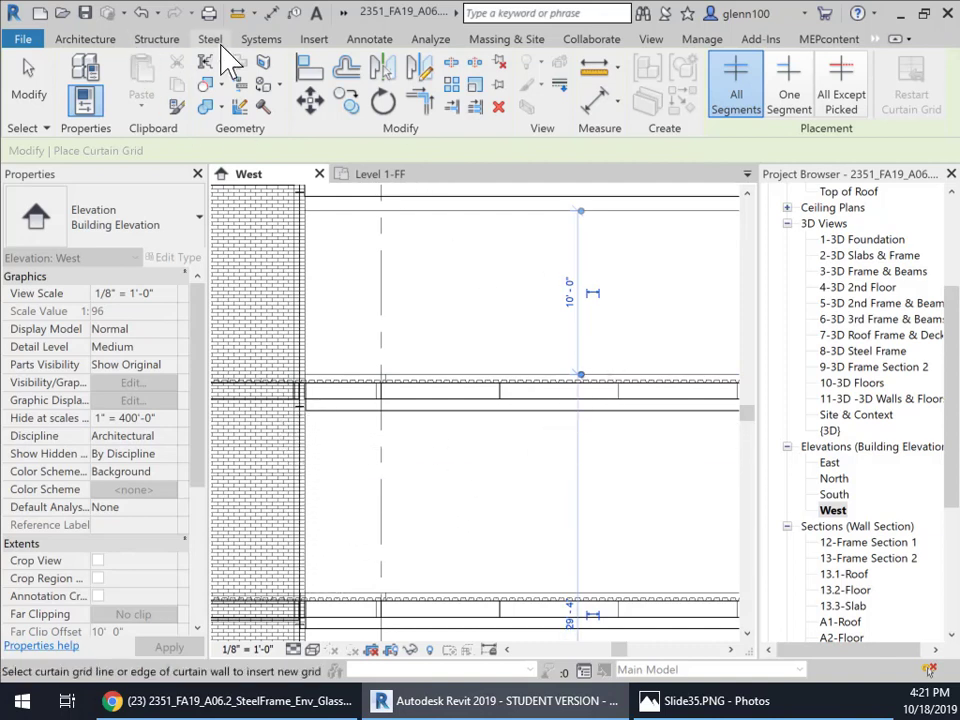
- Add a horizontal curtain grid line 3'-6" below the third-floor grid line, just under the floor beams
{"action": "left_click", "coordinate": [237, 14]}
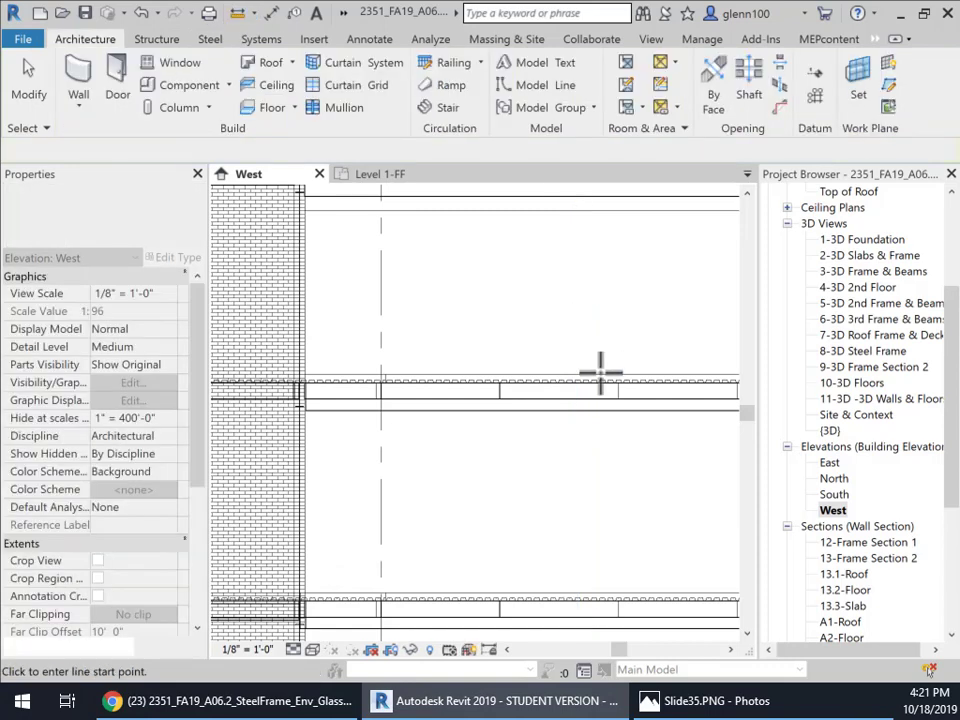
{"action": "left_click", "coordinate": [540, 381]}
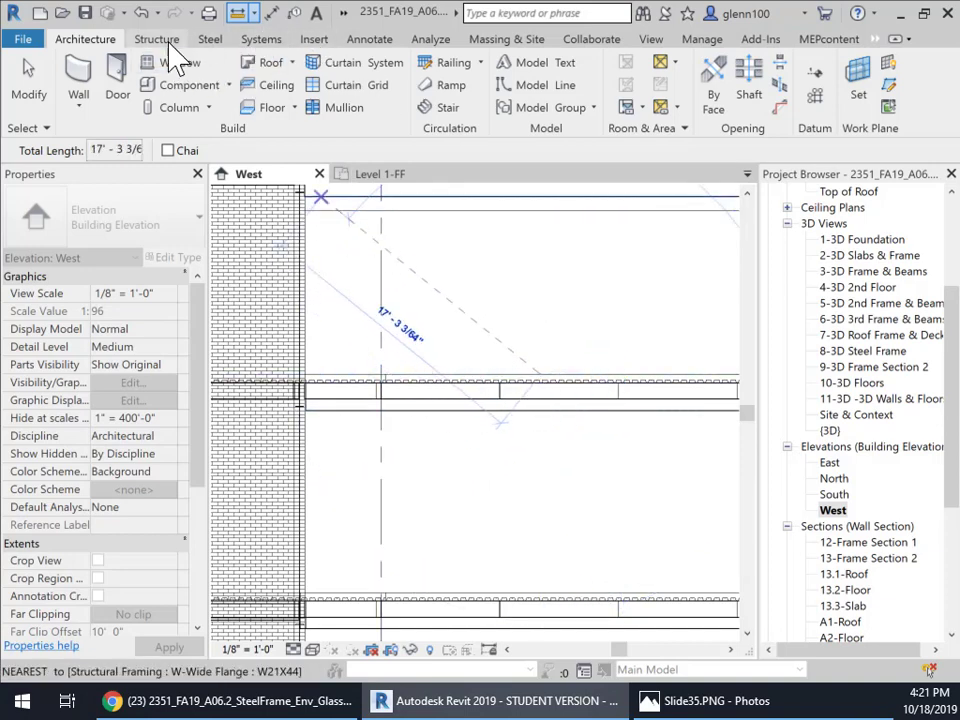
{"action": "left_click", "coordinate": [372, 88]}
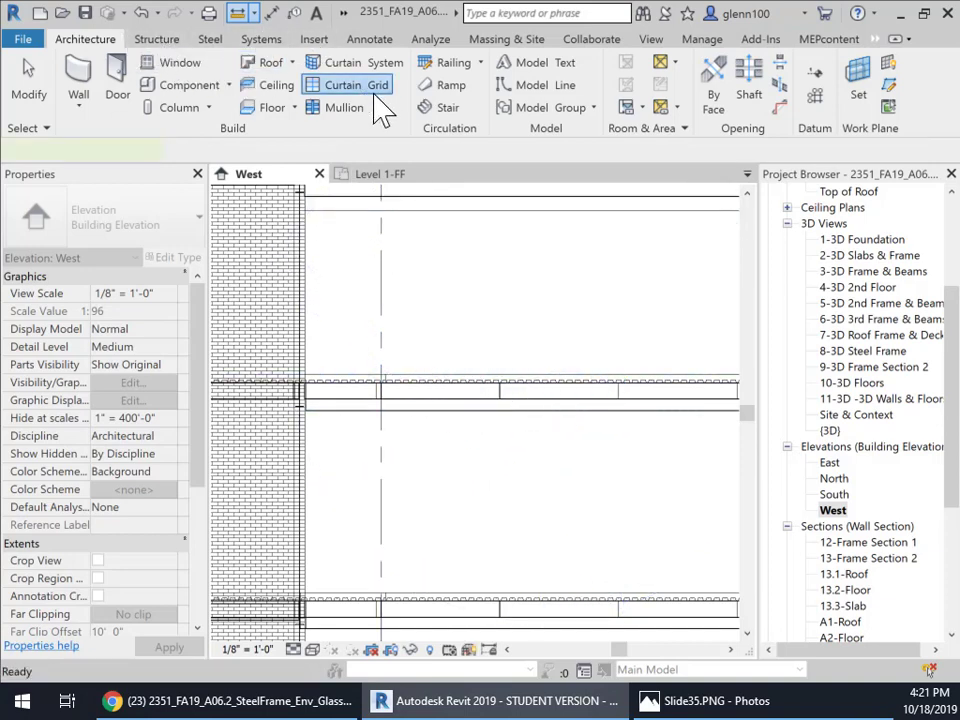
{"action": "left_click", "coordinate": [303, 433]}
{"action": "scroll", "coordinate": [590, 472], "scroll_direction": "up", "scroll_amount": 2}
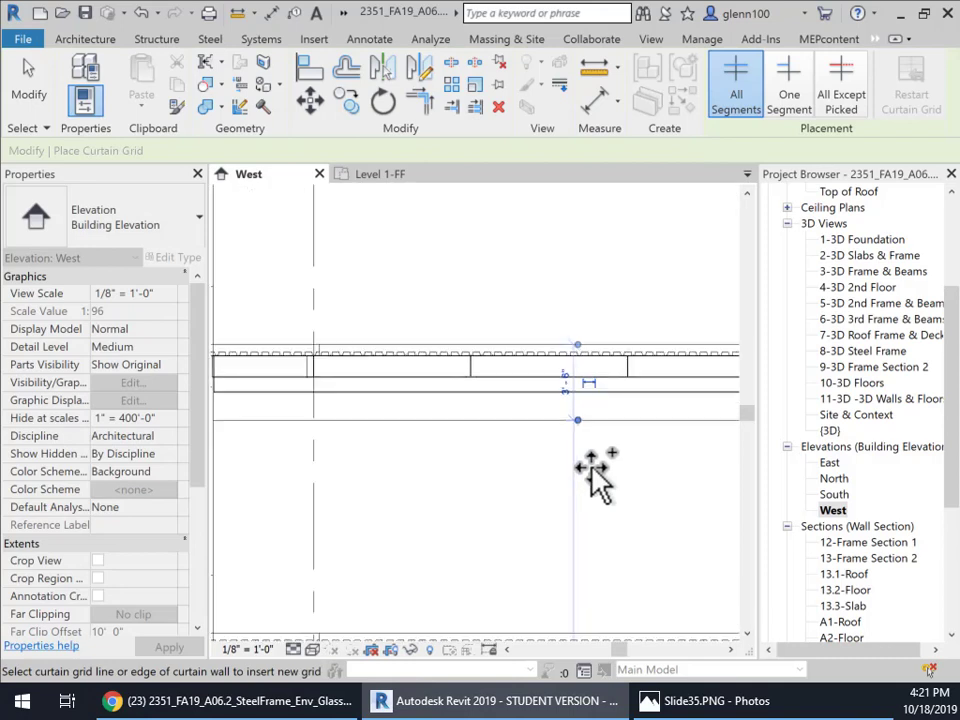
- Set the distance between the third-floor grid line and the grid line under its beams to 3' 4"
{"action": "left_click", "coordinate": [28, 70]}
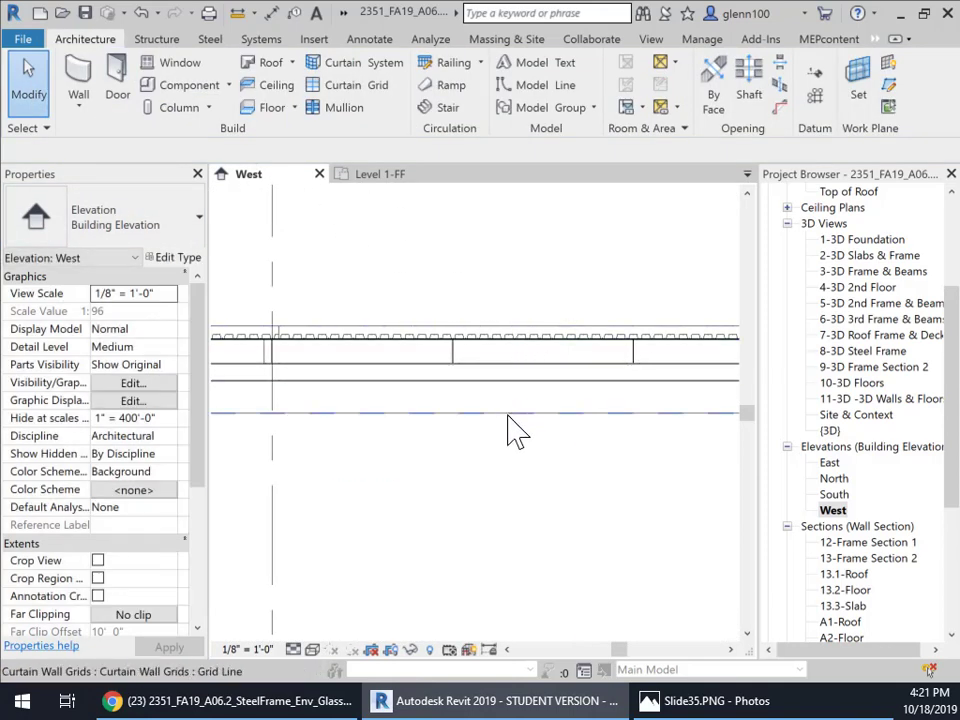
{"action": "left_click", "coordinate": [510, 414]}
{"action": "left_click", "coordinate": [566, 374]}
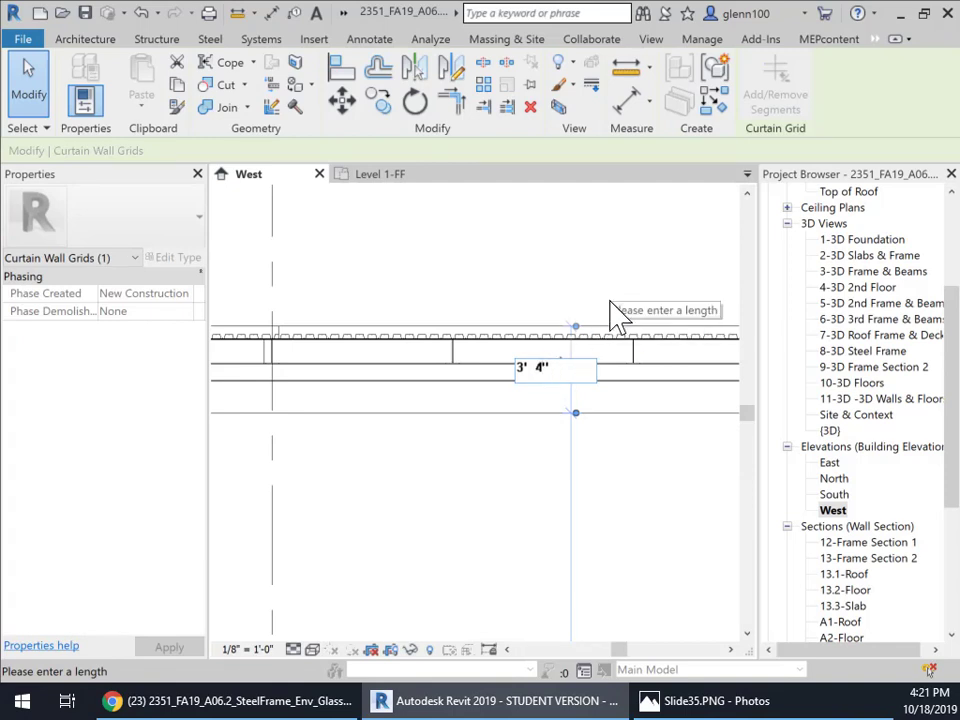
{"action": "type", "text": "3' 4\""}
{"action": "key", "text": "Return"}
- Add a horizontal curtain grid line at the second-floor level, 10'-0" below the grid line under the third-floor beams
{"action": "scroll", "coordinate": [531, 497], "scroll_direction": "down", "scroll_amount": 2}
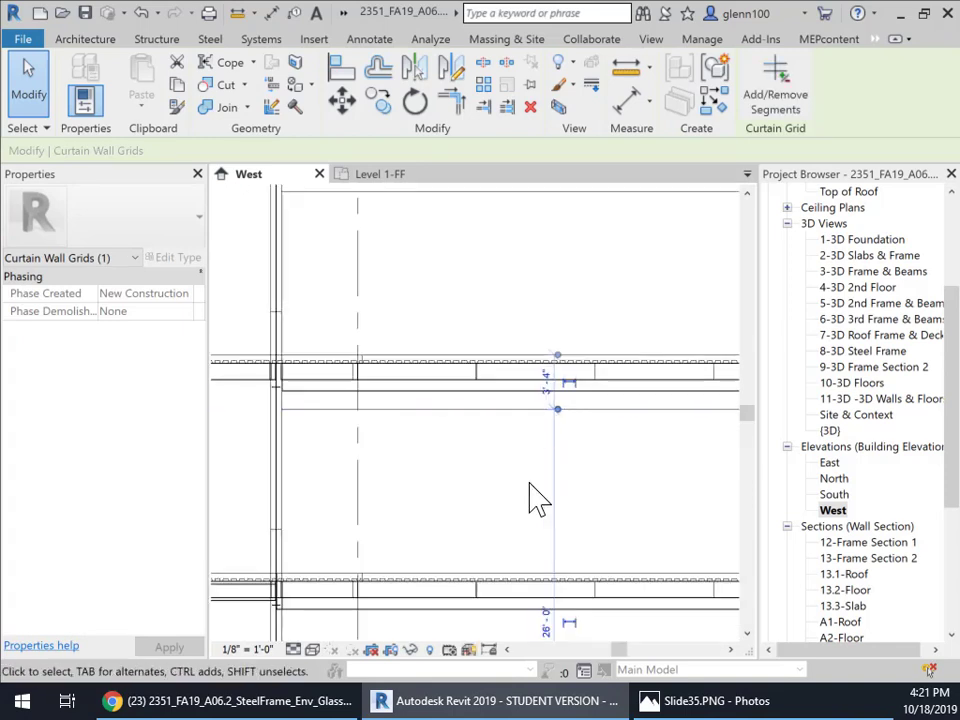
{"action": "middle_click_drag", "start_coordinate": [531, 497], "coordinate": [536, 356]}
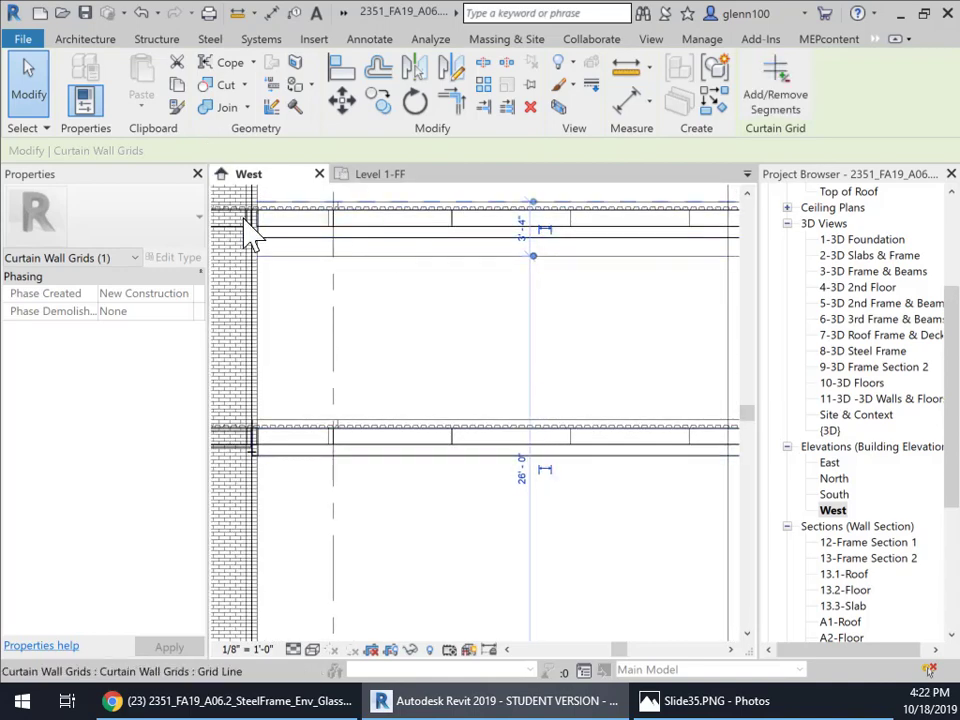
{"action": "left_click", "coordinate": [87, 42]}
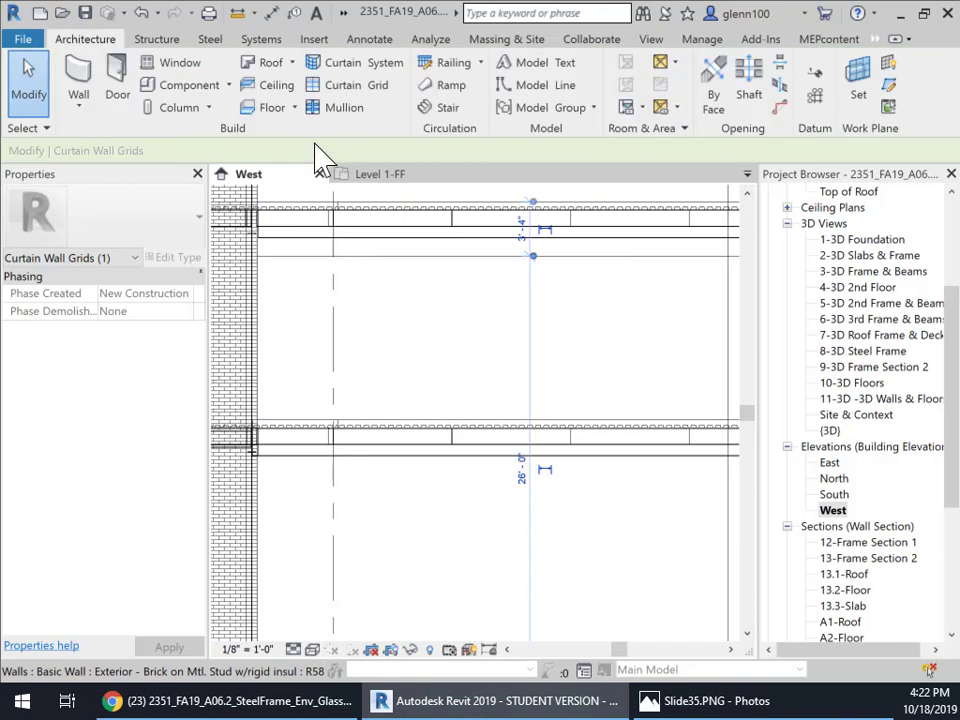
{"action": "left_click", "coordinate": [350, 86]}
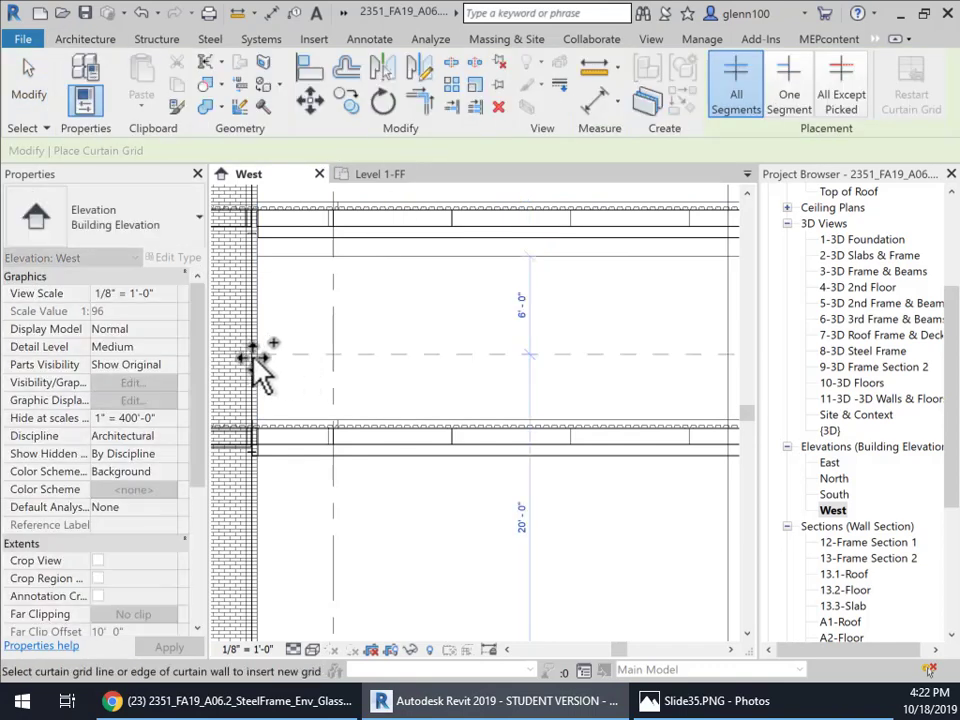
{"action": "left_click", "coordinate": [254, 421]}
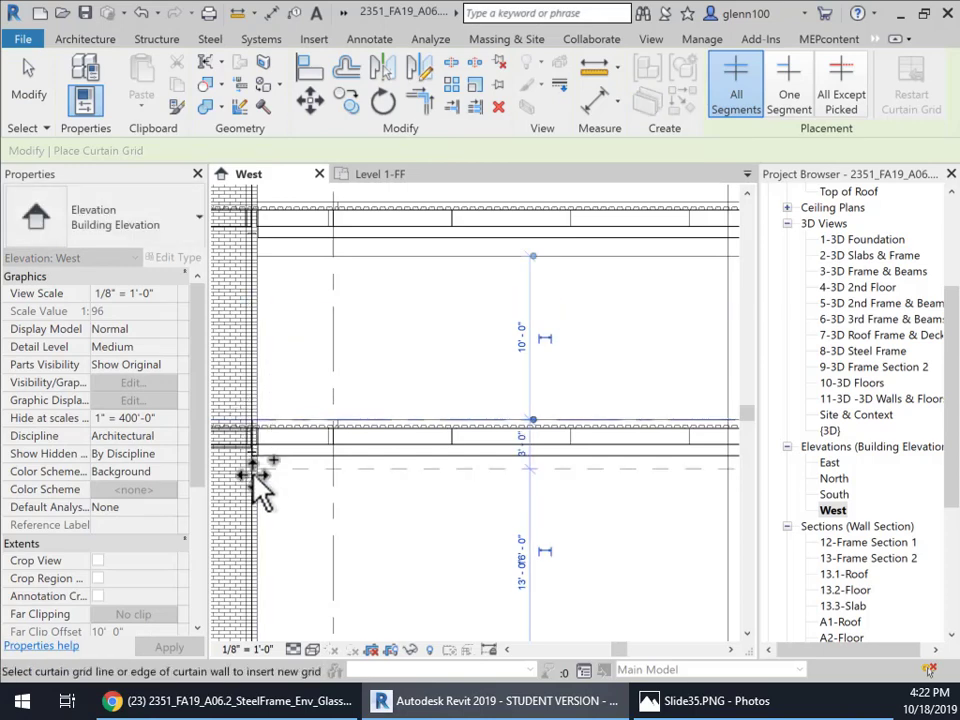
- Add a horizontal curtain grid line 3'-6" below the second-floor grid line, just under the floor beams
{"action": "scroll", "coordinate": [257, 471], "scroll_direction": "up", "scroll_amount": 3}
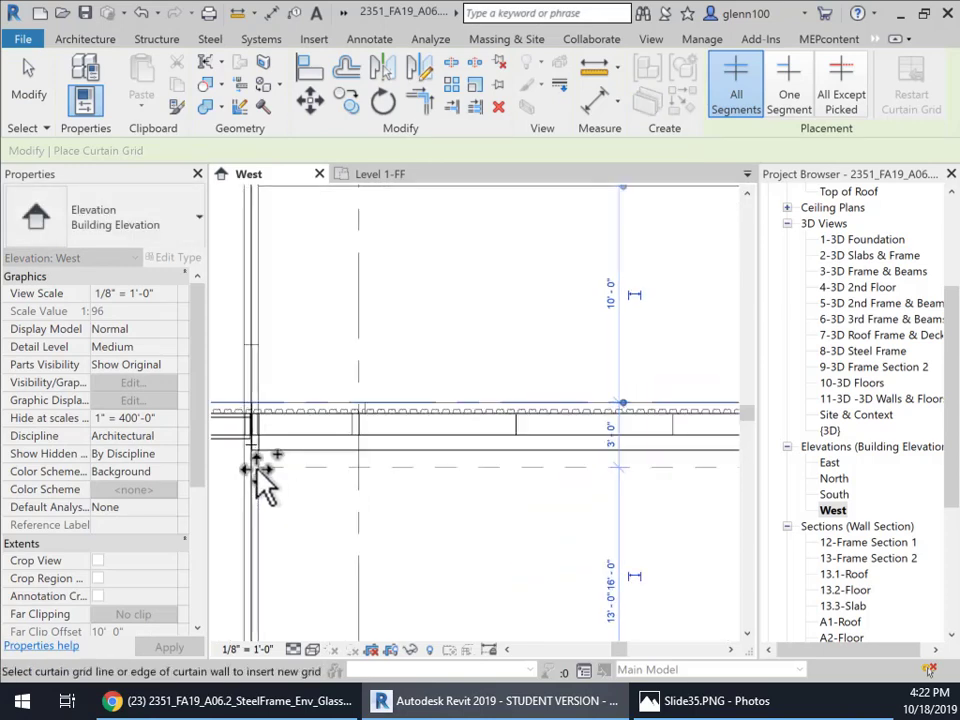
{"action": "middle_click_drag", "start_coordinate": [257, 471], "coordinate": [179, 482]}
{"action": "scroll", "coordinate": [178, 454], "scroll_direction": "down", "scroll_amount": 2}
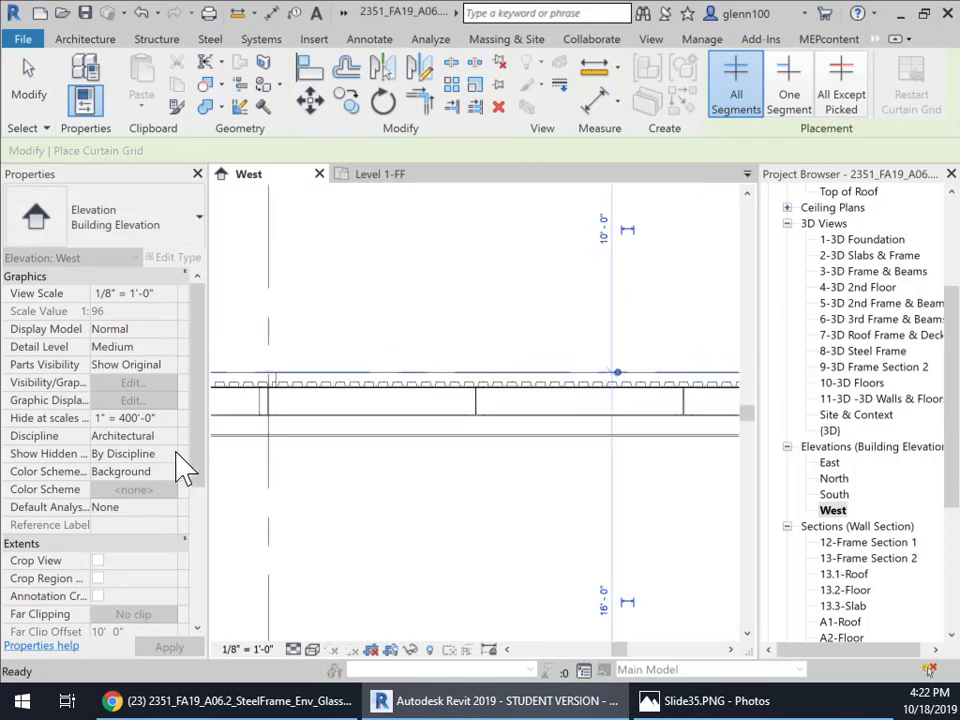
{"action": "middle_click_drag", "start_coordinate": [314, 450], "coordinate": [457, 427]}
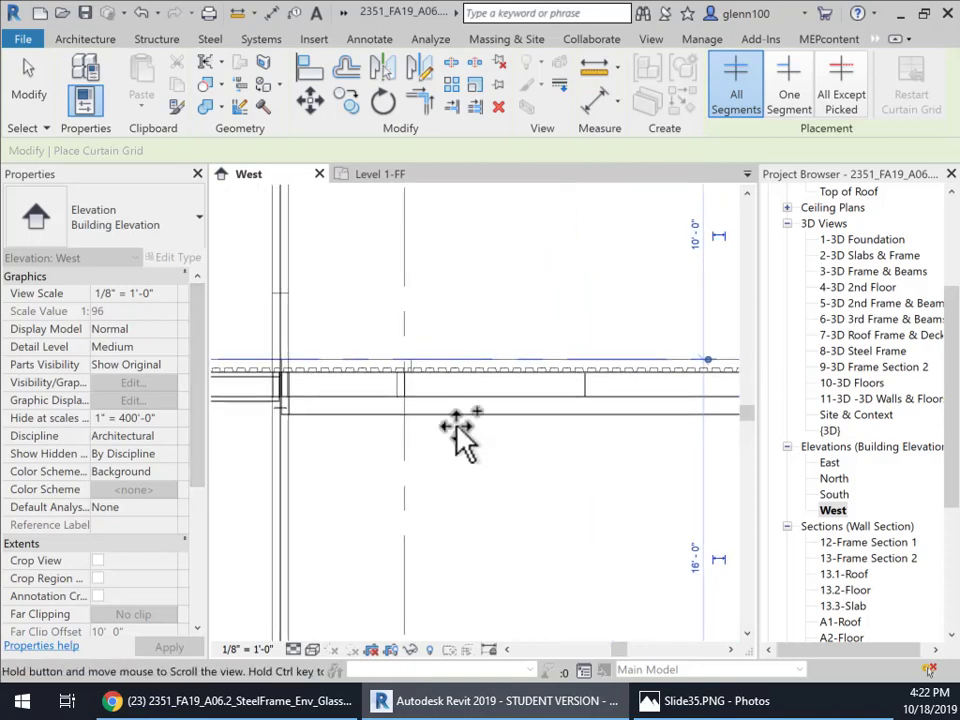
{"action": "left_click", "coordinate": [293, 446]}
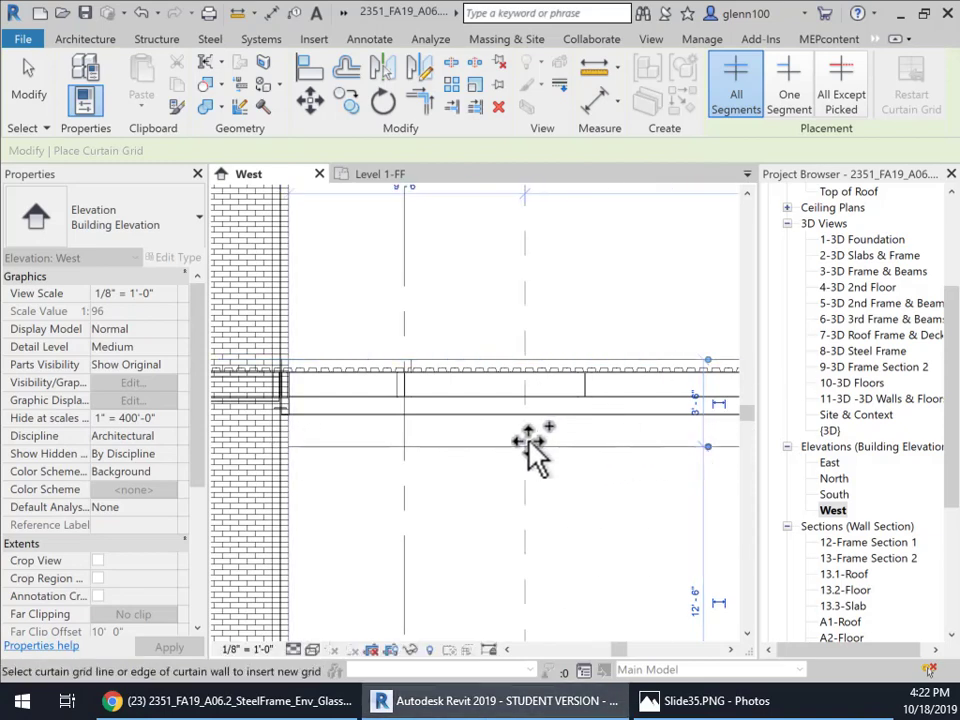
{"action": "key", "text": "Escape"}
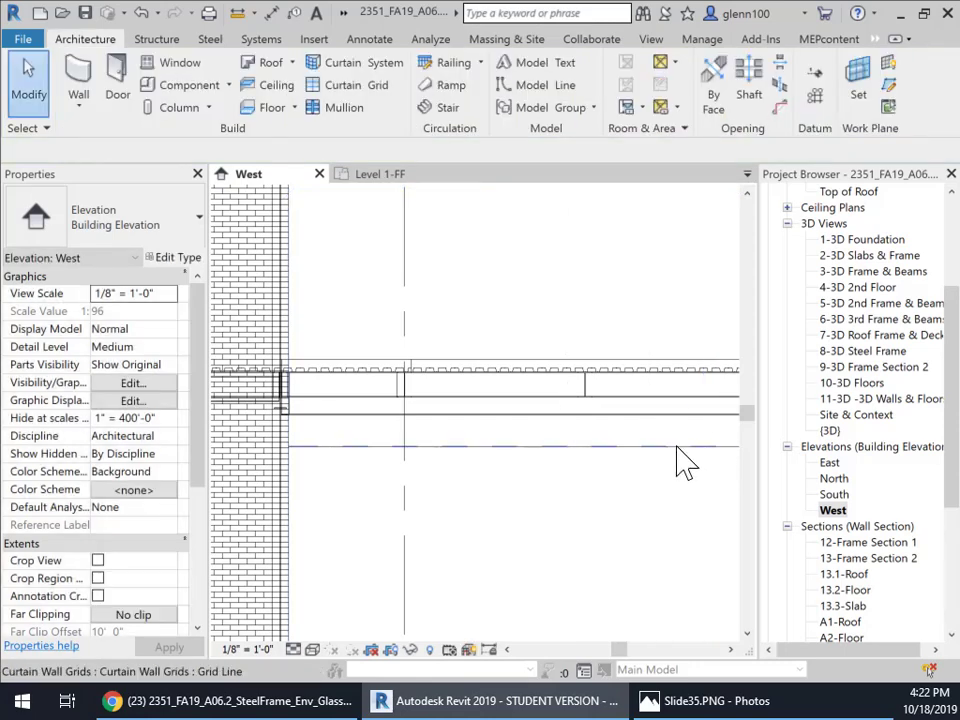
- Set the distance between the second-floor grid line and the grid line under its beams to 3' 4"
{"action": "left_click", "coordinate": [677, 447]}
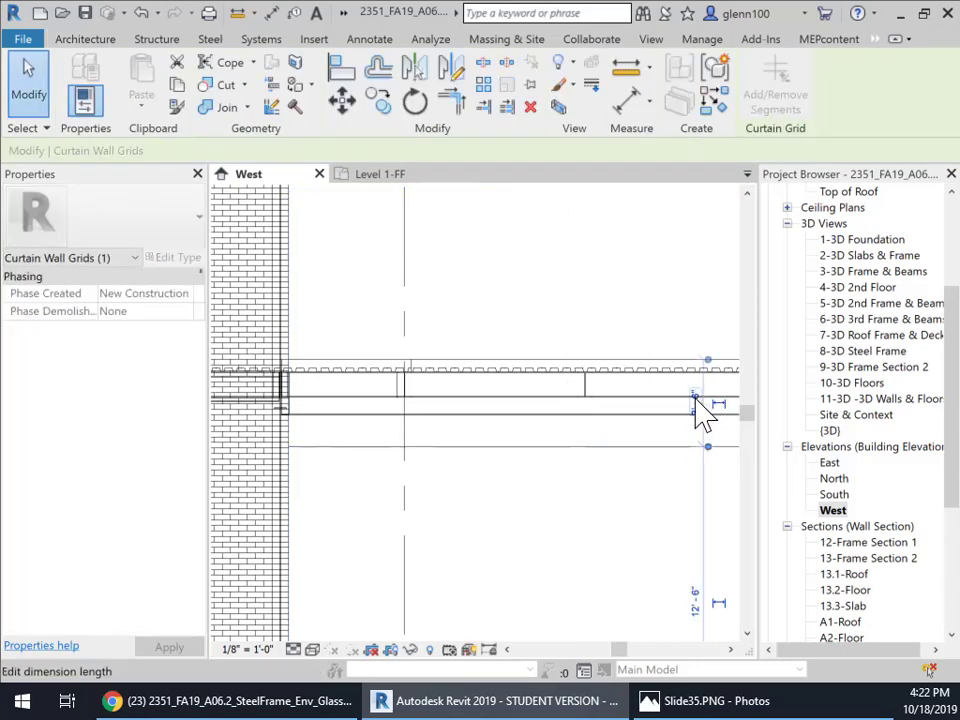
{"action": "left_click", "coordinate": [695, 398]}
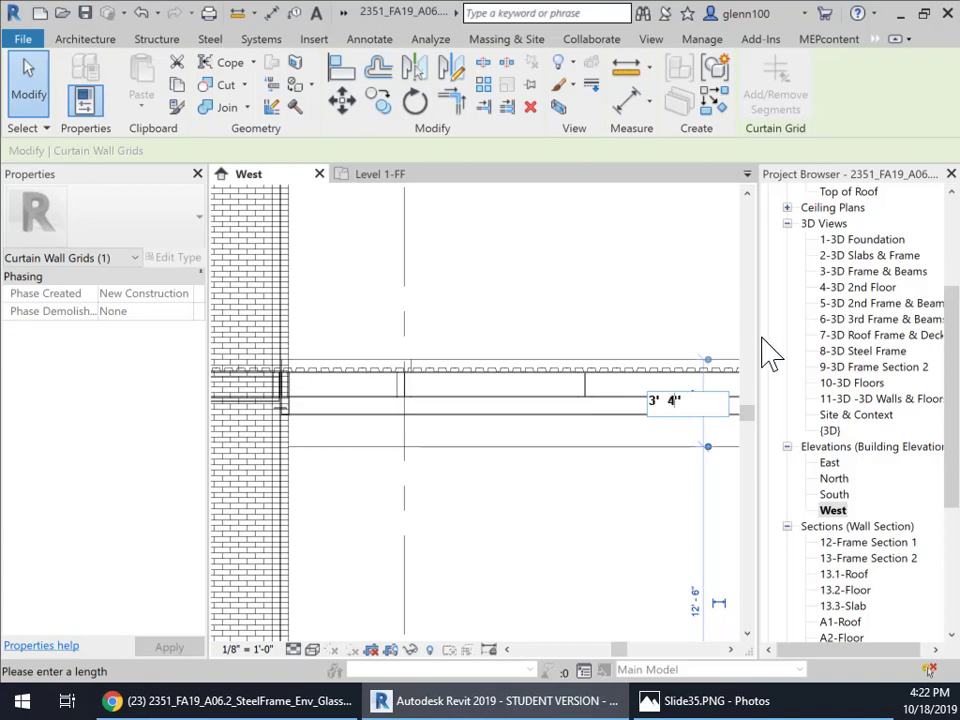
{"action": "type", "text": "3' 4\""}
{"action": "key", "text": "Return"}
{"action": "scroll", "coordinate": [628, 520], "scroll_direction": "down", "scroll_amount": 2}
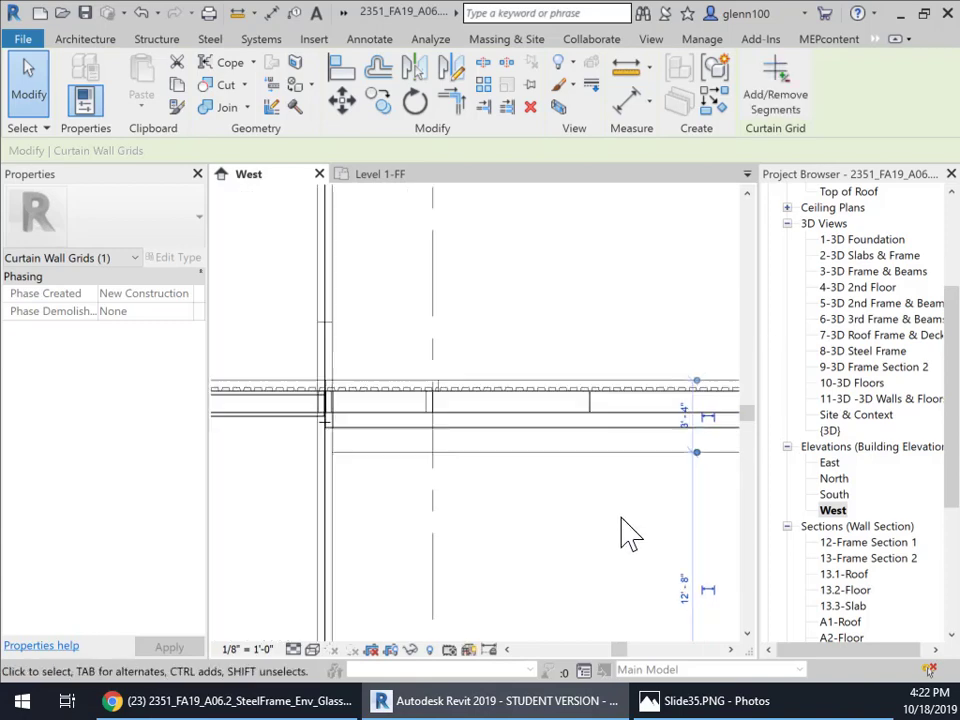
- Turn the temporary 12'-8" dimension between the curtain wall's base and its lowest horizontal grid line into a permanent dimension
{"action": "middle_click_drag", "start_coordinate": [628, 520], "coordinate": [562, 363]}
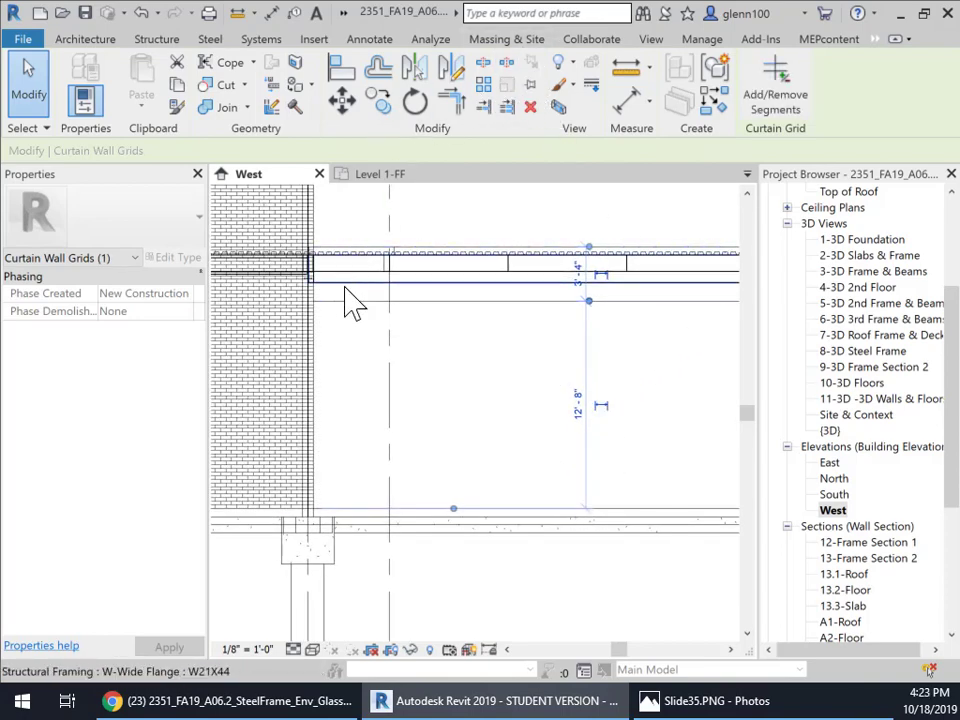
{"action": "middle_click_drag", "start_coordinate": [668, 402], "coordinate": [643, 429]}
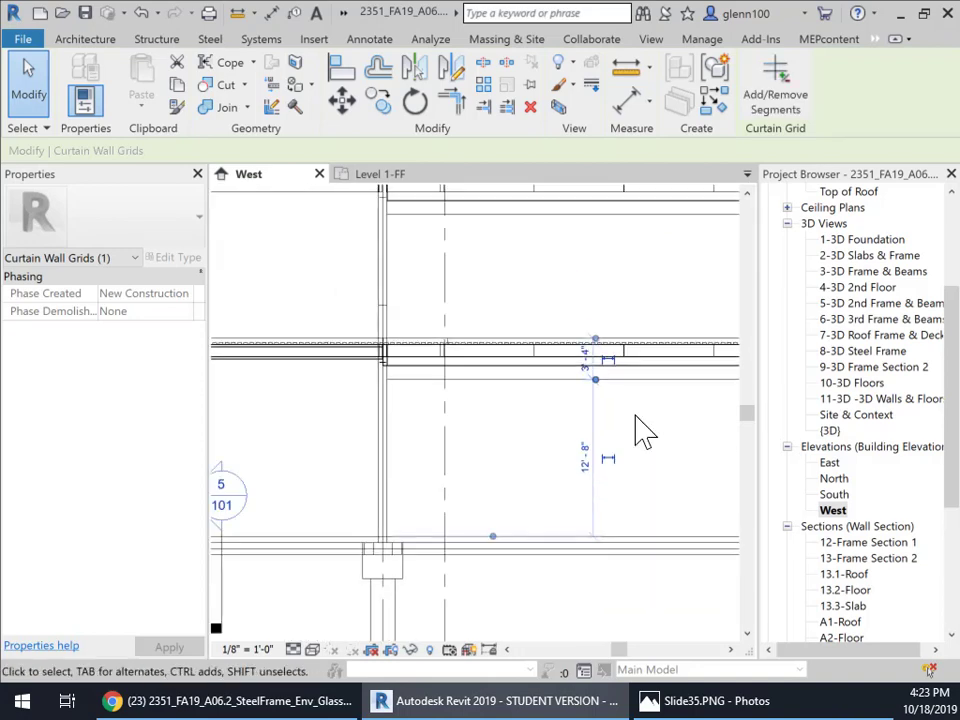
{"action": "scroll", "coordinate": [643, 306], "scroll_direction": "down", "scroll_amount": 3}
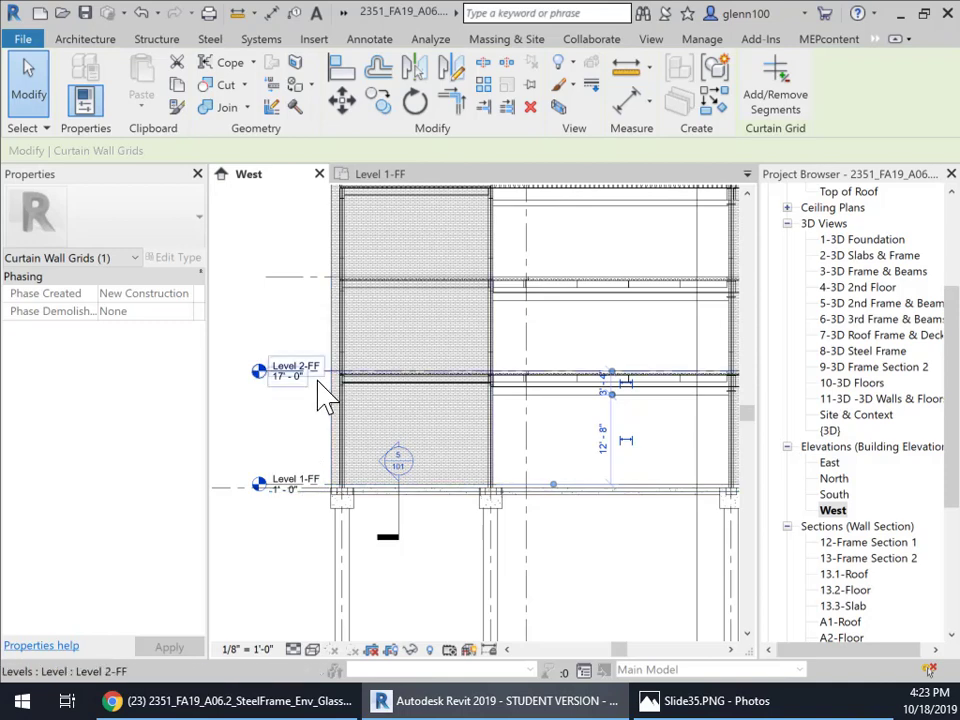
{"action": "middle_click_drag", "start_coordinate": [535, 333], "coordinate": [456, 343]}
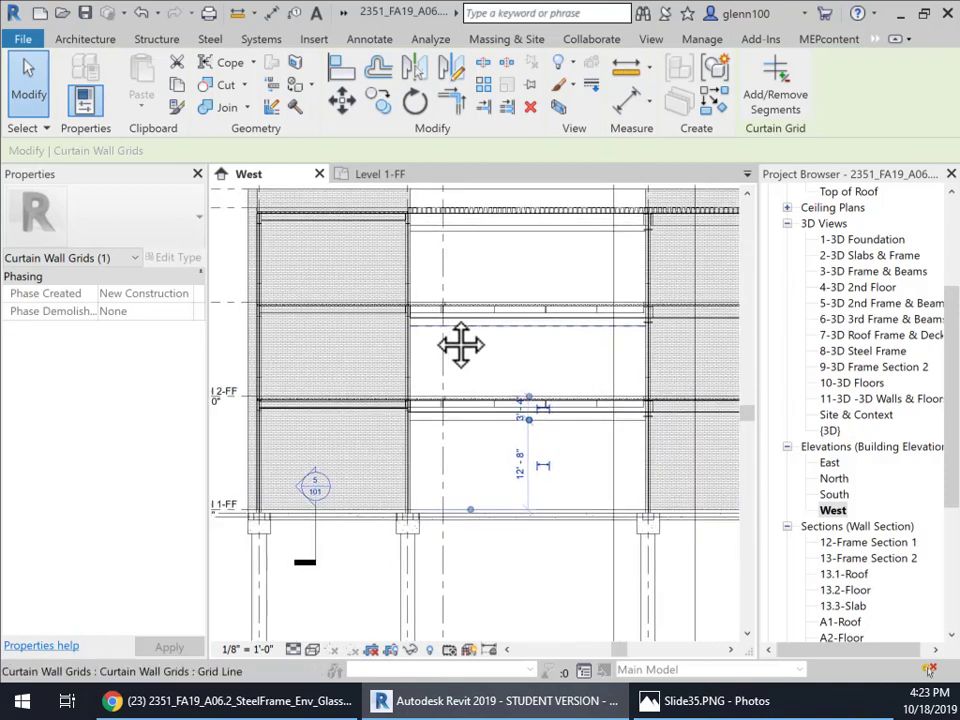
{"action": "scroll", "coordinate": [553, 360], "scroll_direction": "down", "scroll_amount": 1}
{"action": "left_click", "coordinate": [548, 443]}
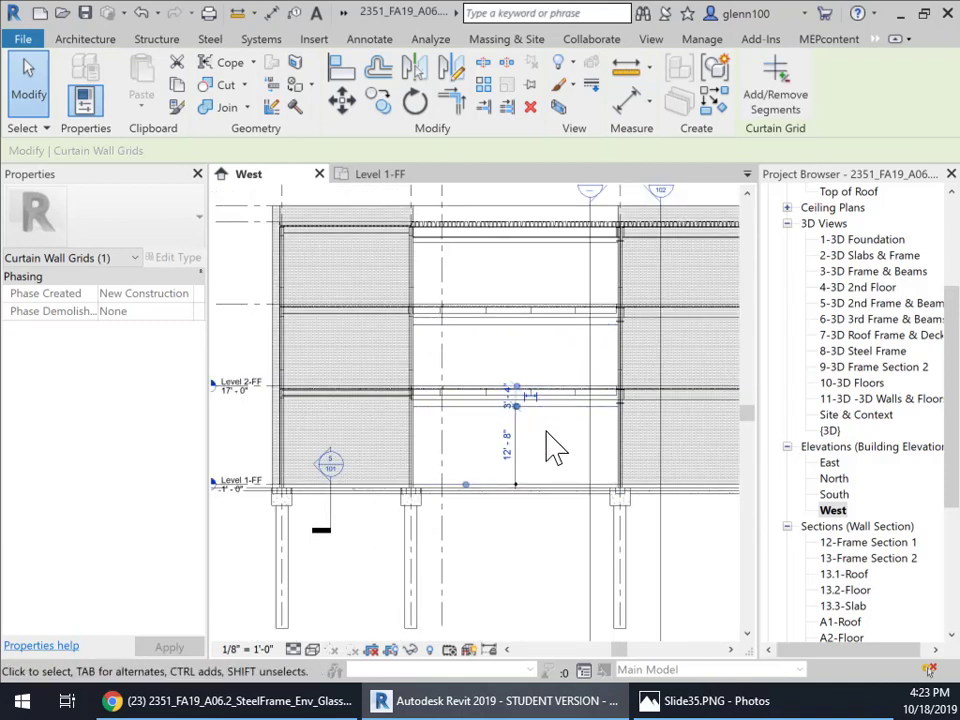
{"action": "scroll", "coordinate": [535, 472], "scroll_direction": "up", "scroll_amount": 3}
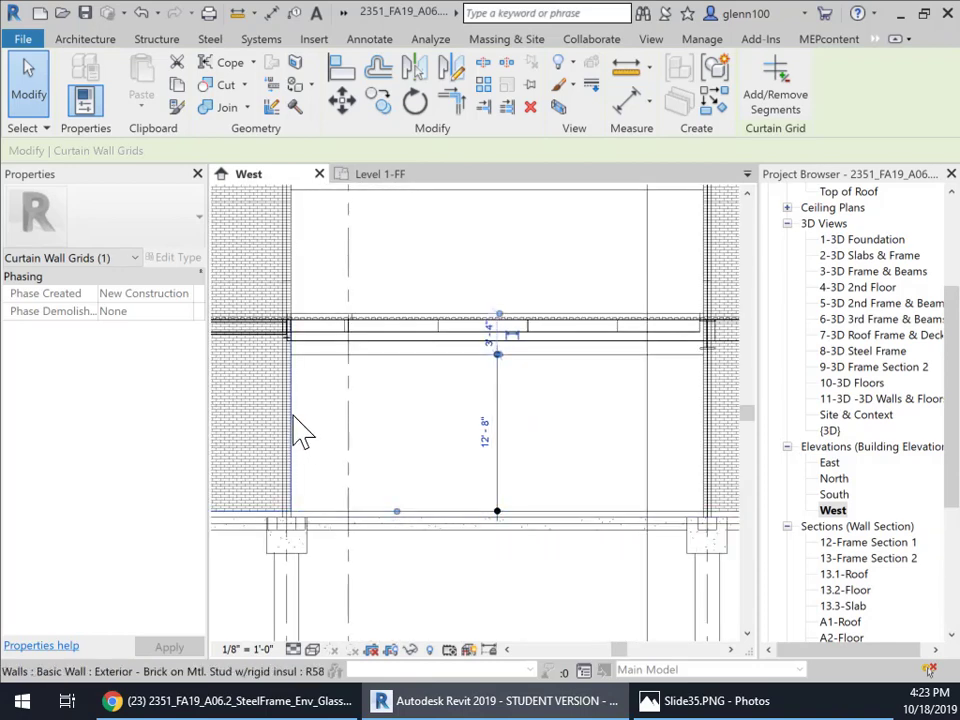
{"action": "middle_click_drag", "start_coordinate": [349, 358], "coordinate": [390, 420]}
{"action": "scroll", "coordinate": [392, 411], "scroll_direction": "down", "scroll_amount": 3}
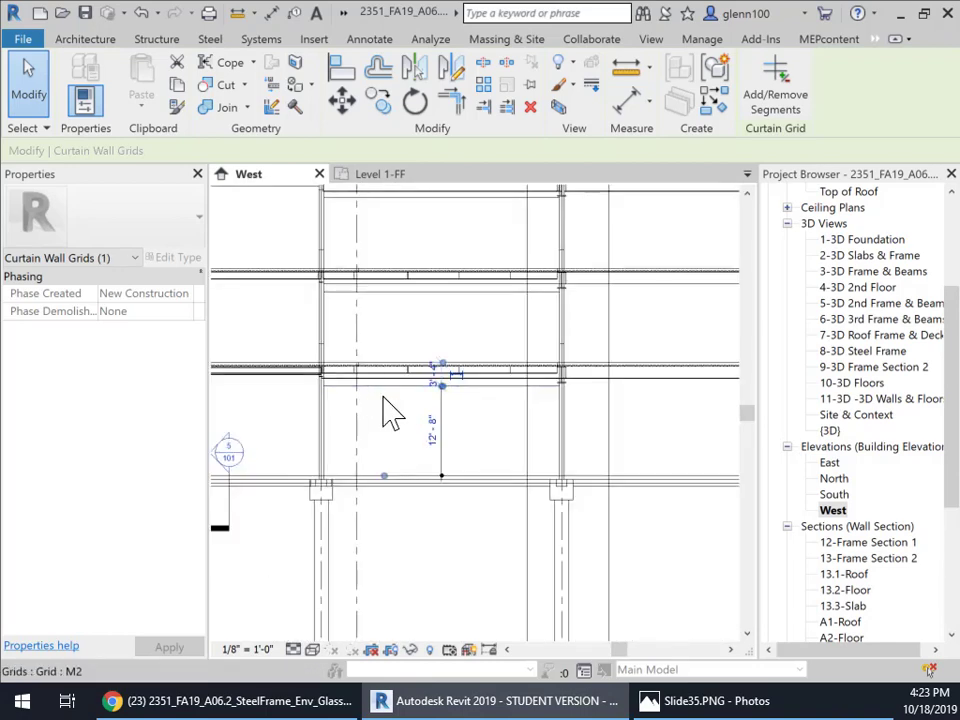
{"action": "key", "text": "Escape"}
- Set the West elevation's visual style to Hidden Line so the structure behind the curtain wall is concealed
{"action": "middle_click_drag", "start_coordinate": [440, 255], "coordinate": [468, 330]}
{"action": "left_click", "coordinate": [422, 250]}
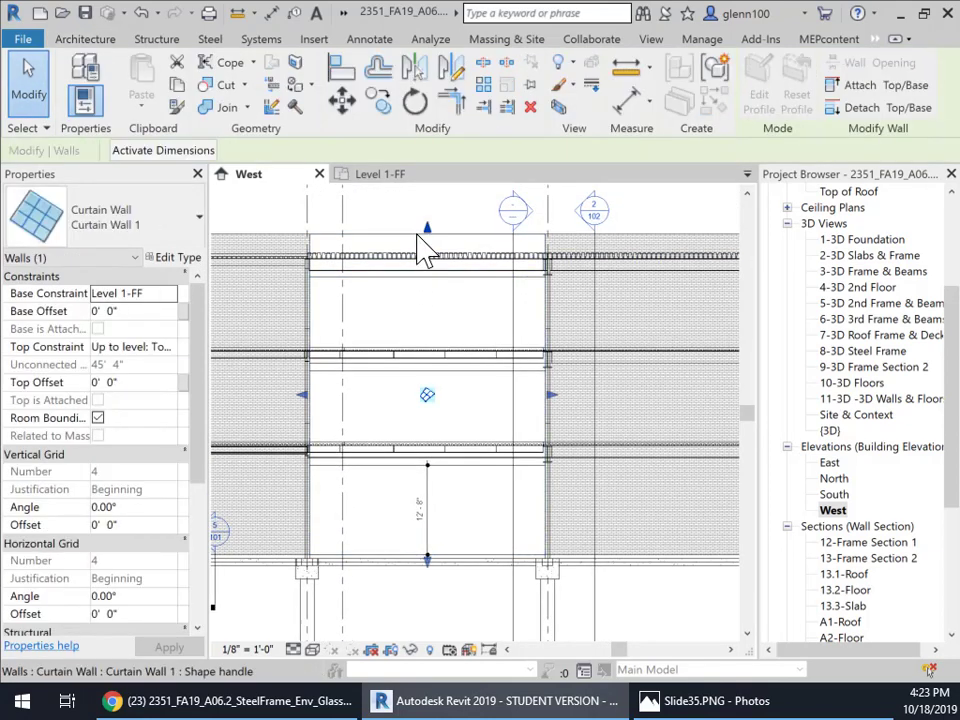
{"action": "left_click", "coordinate": [313, 650]}
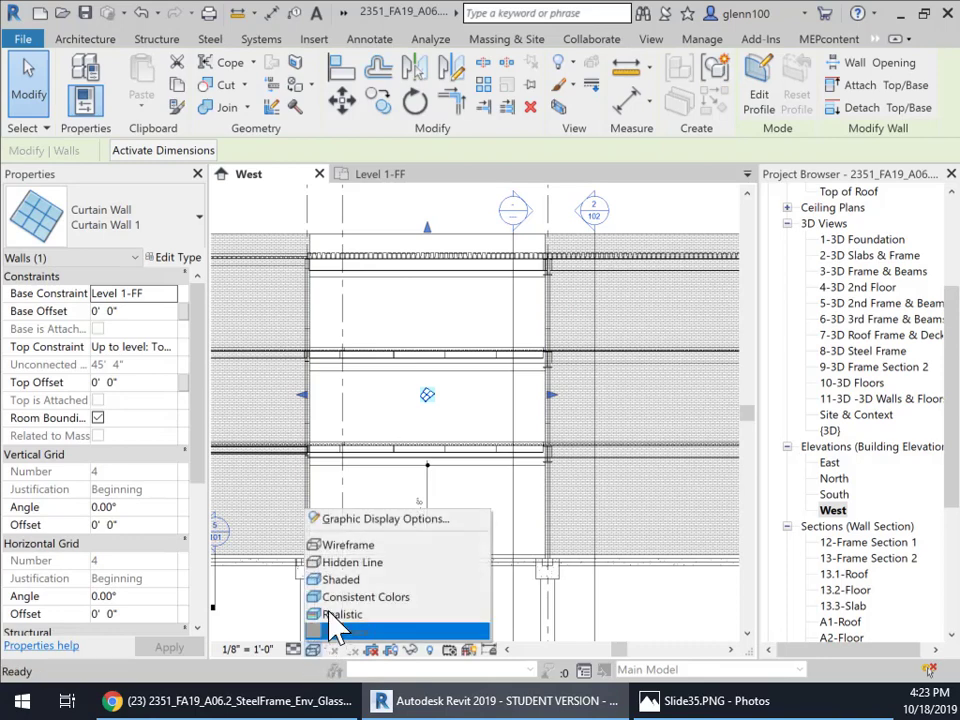
{"action": "left_click", "coordinate": [340, 577]}
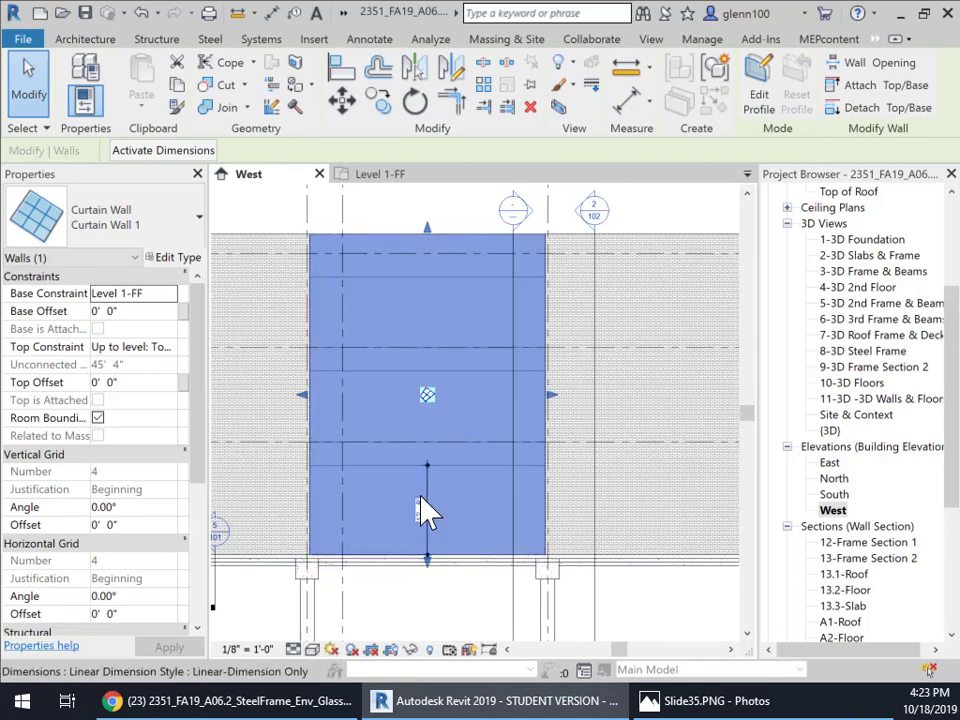
{"action": "key", "text": "Escape"}
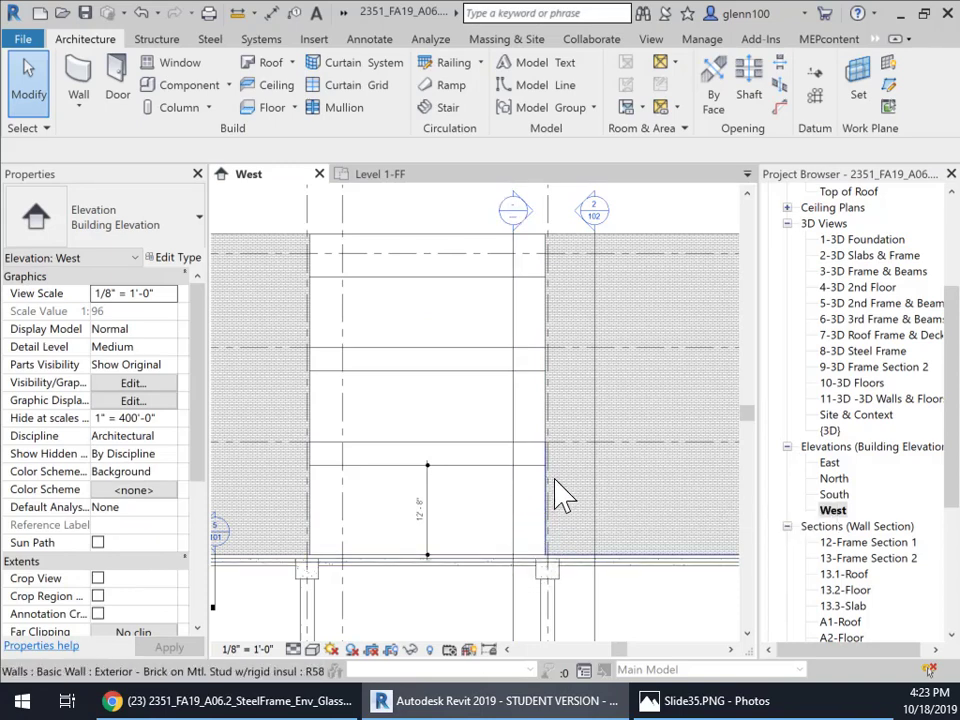
- Add an aligned dimension between column grids 2 and 3 just below the grid bubbles, above the curtain wall
{"action": "middle_click_drag", "start_coordinate": [360, 440], "coordinate": [431, 347]}
{"action": "scroll", "coordinate": [432, 437], "scroll_direction": "up", "scroll_amount": 3}
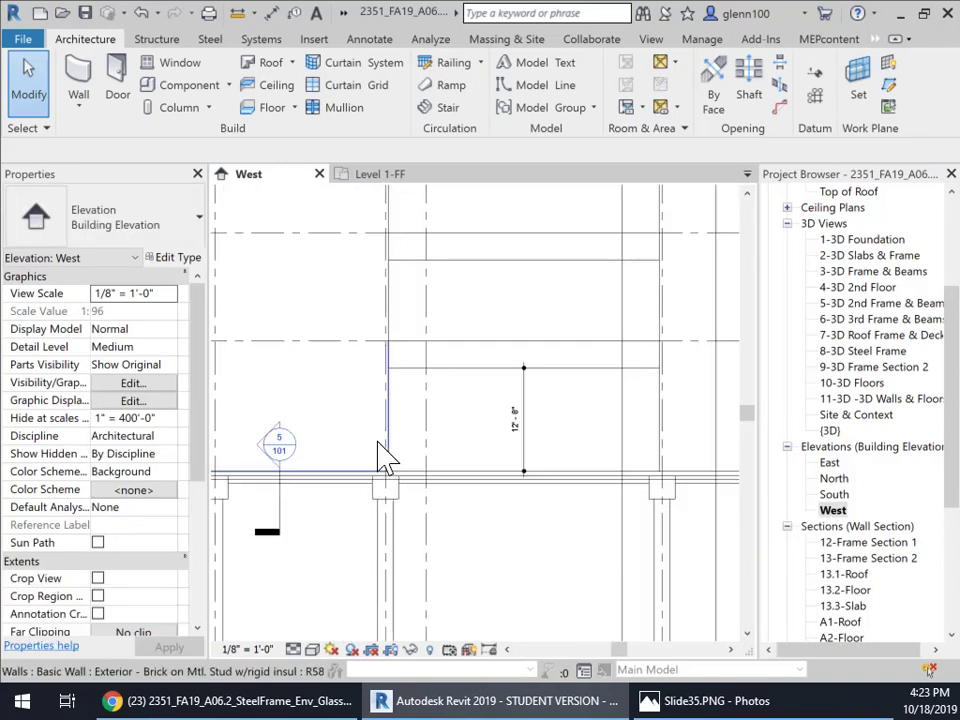
{"action": "middle_click_drag", "start_coordinate": [441, 392], "coordinate": [350, 418]}
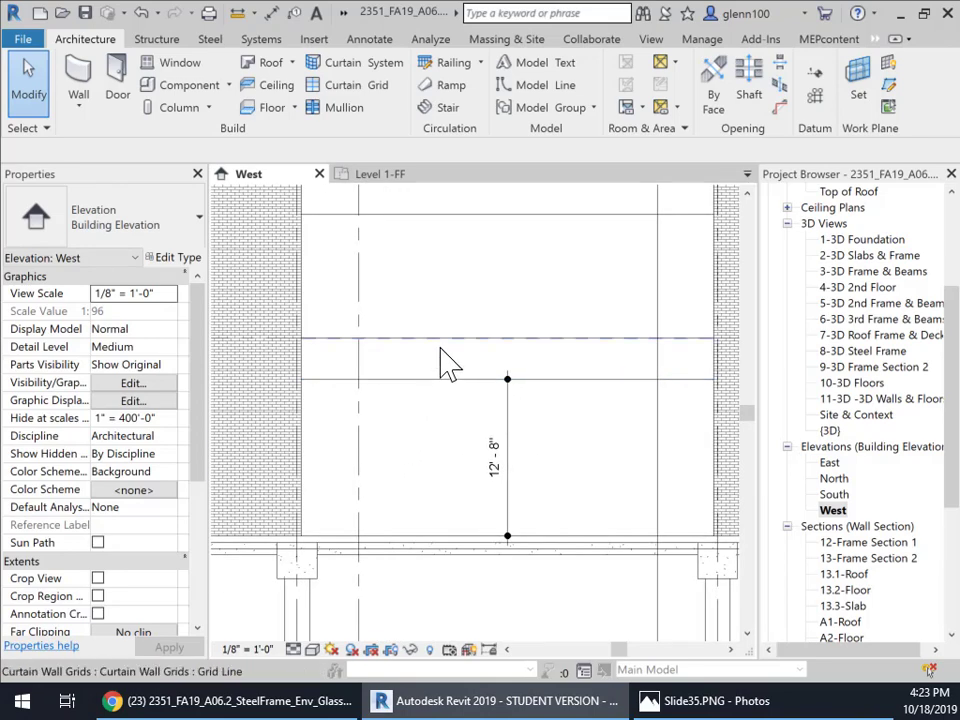
{"action": "scroll", "coordinate": [580, 455], "scroll_direction": "down", "scroll_amount": 3}
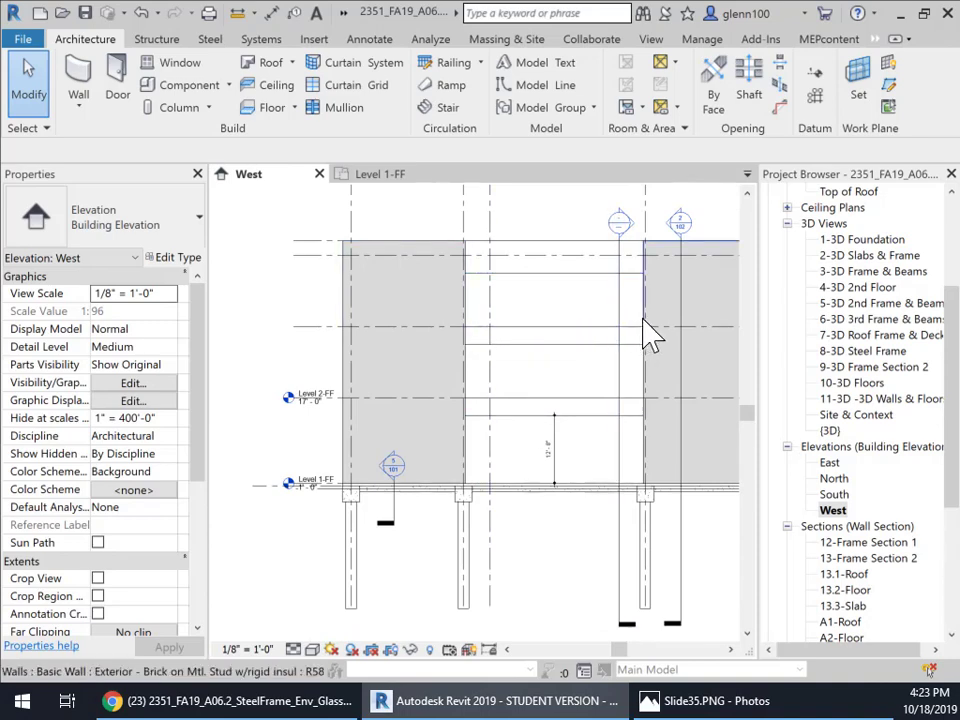
{"action": "scroll", "coordinate": [565, 318], "scroll_direction": "down", "scroll_amount": 1}
{"action": "middle_click_drag", "start_coordinate": [565, 318], "coordinate": [540, 422]}
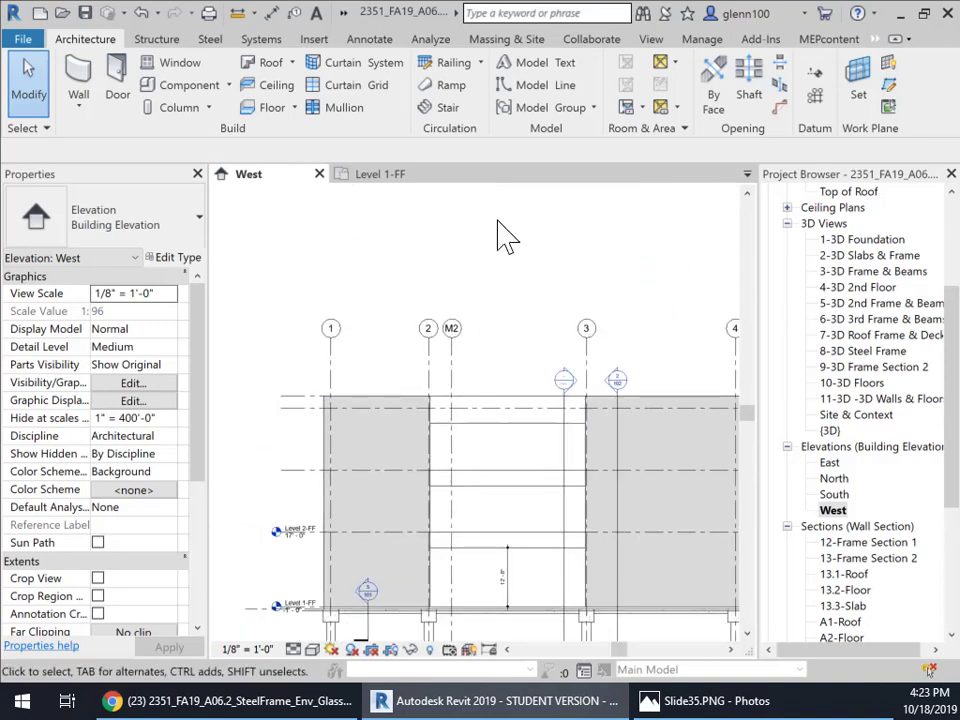
{"action": "left_click", "coordinate": [270, 13]}
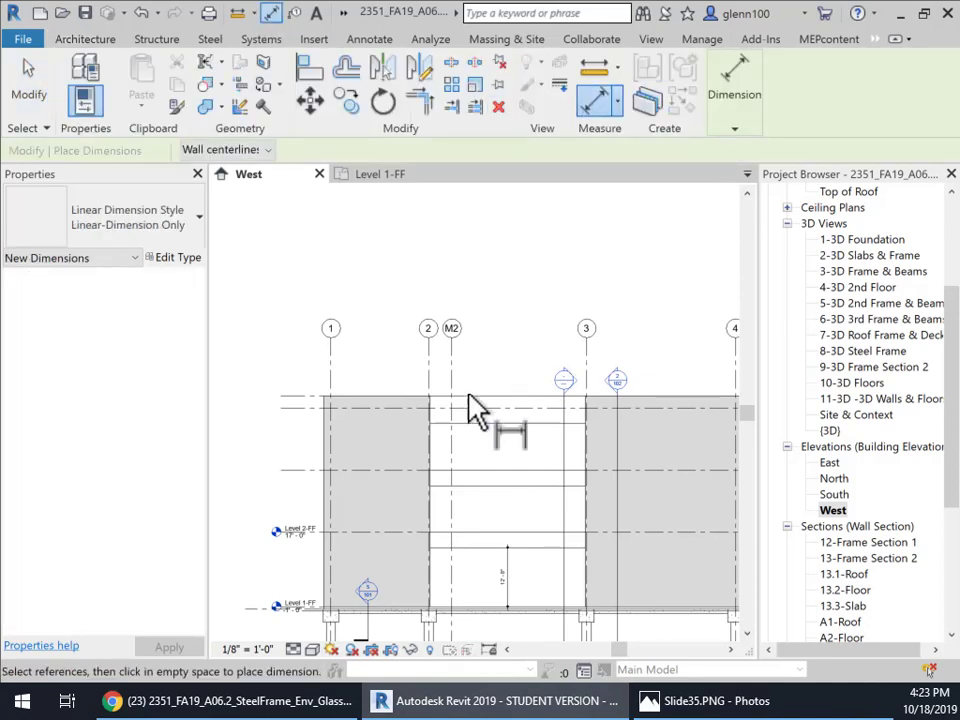
{"action": "left_click", "coordinate": [432, 380]}
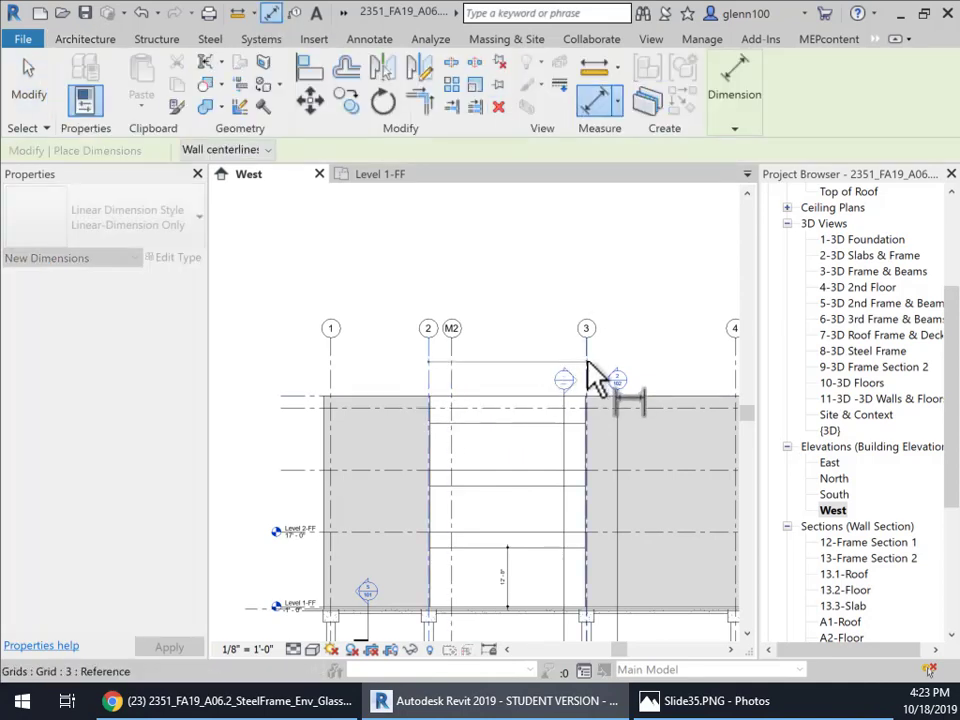
{"action": "left_click", "coordinate": [590, 364]}
{"action": "left_click", "coordinate": [625, 368]}
{"action": "scroll", "coordinate": [520, 375], "scroll_direction": "up", "scroll_amount": 3}
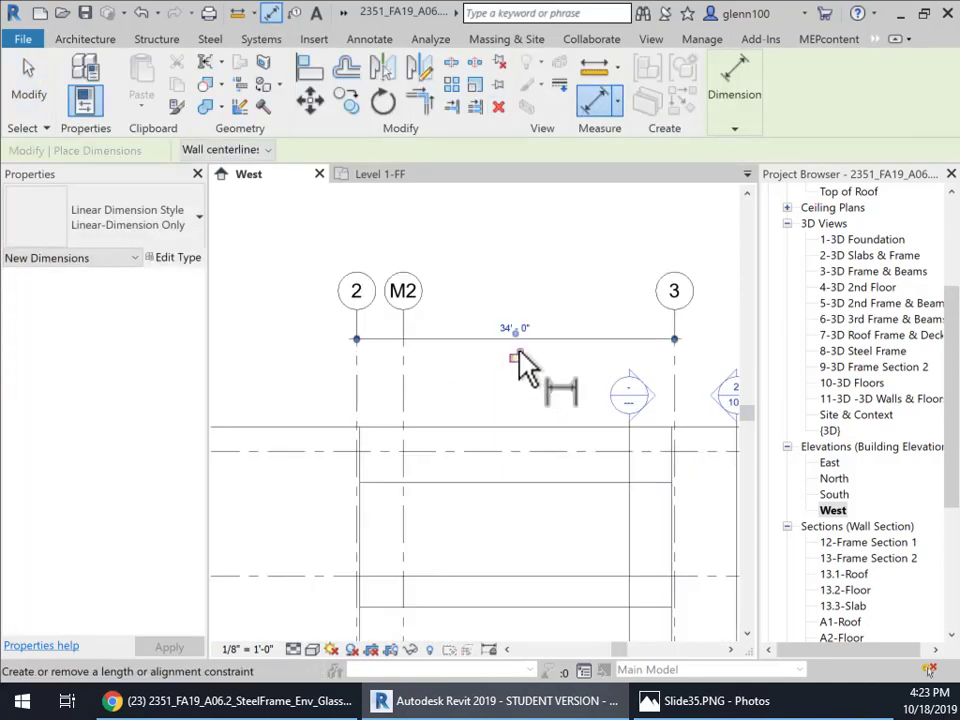
{"action": "middle_click_drag", "start_coordinate": [540, 405], "coordinate": [551, 304]}
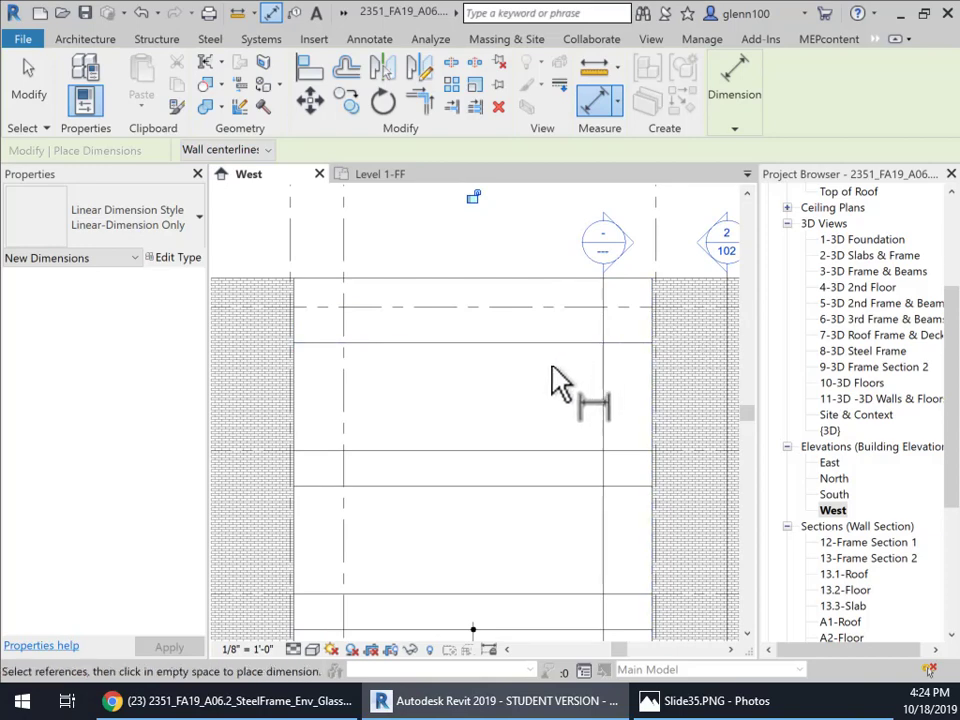
{"action": "middle_click_drag", "start_coordinate": [561, 392], "coordinate": [540, 372]}
{"action": "scroll", "coordinate": [536, 364], "scroll_direction": "down", "scroll_amount": 3}
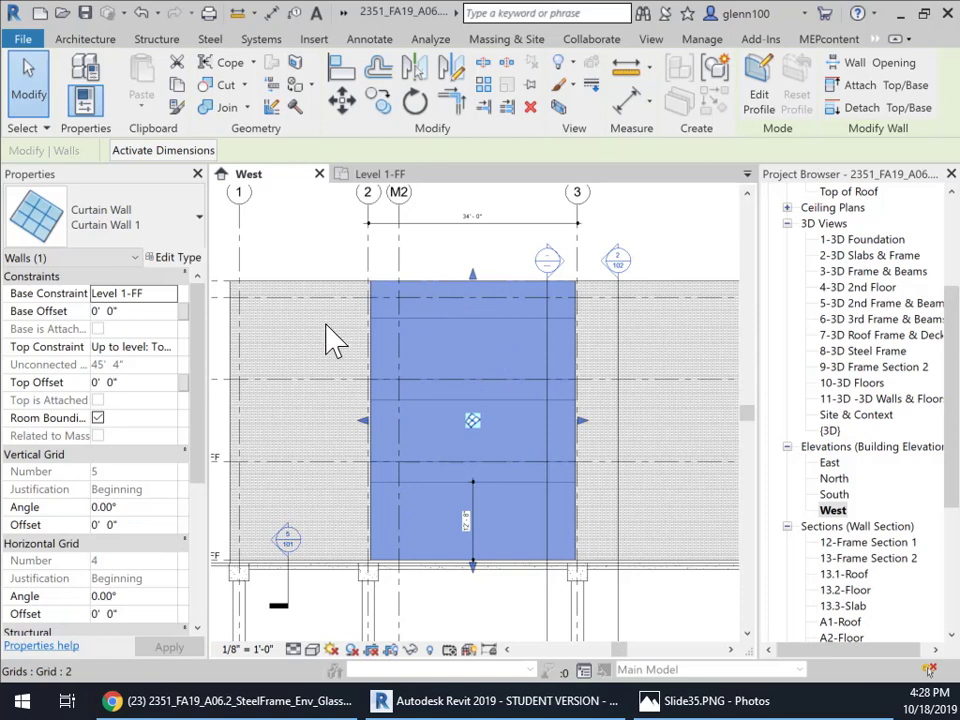
{"action": "left_click", "coordinate": [184, 260]}
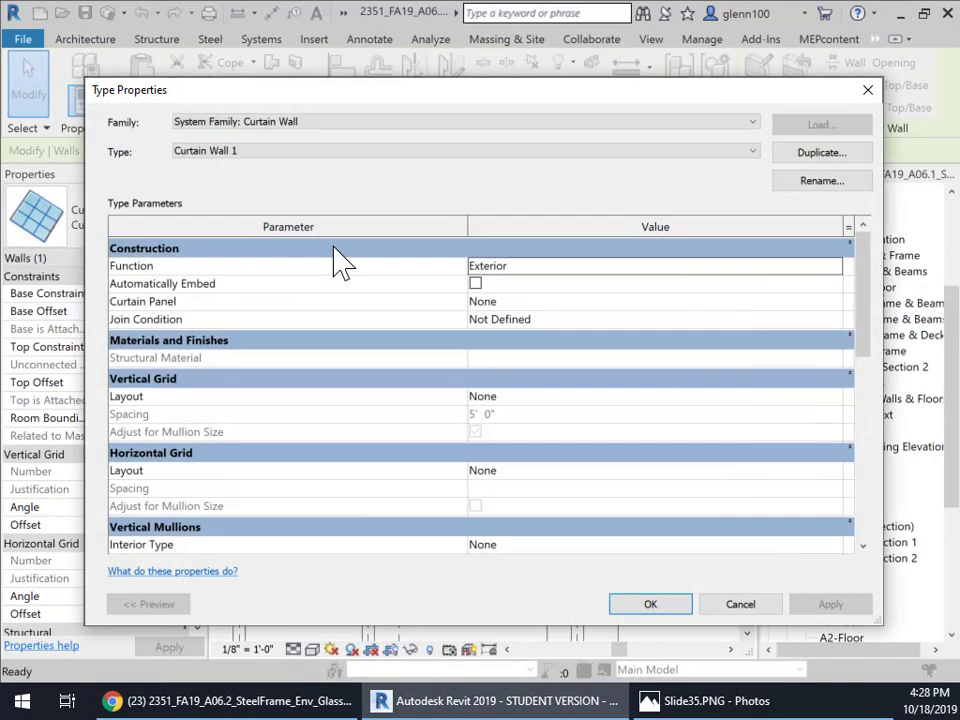
{"action": "left_click", "coordinate": [754, 152]}
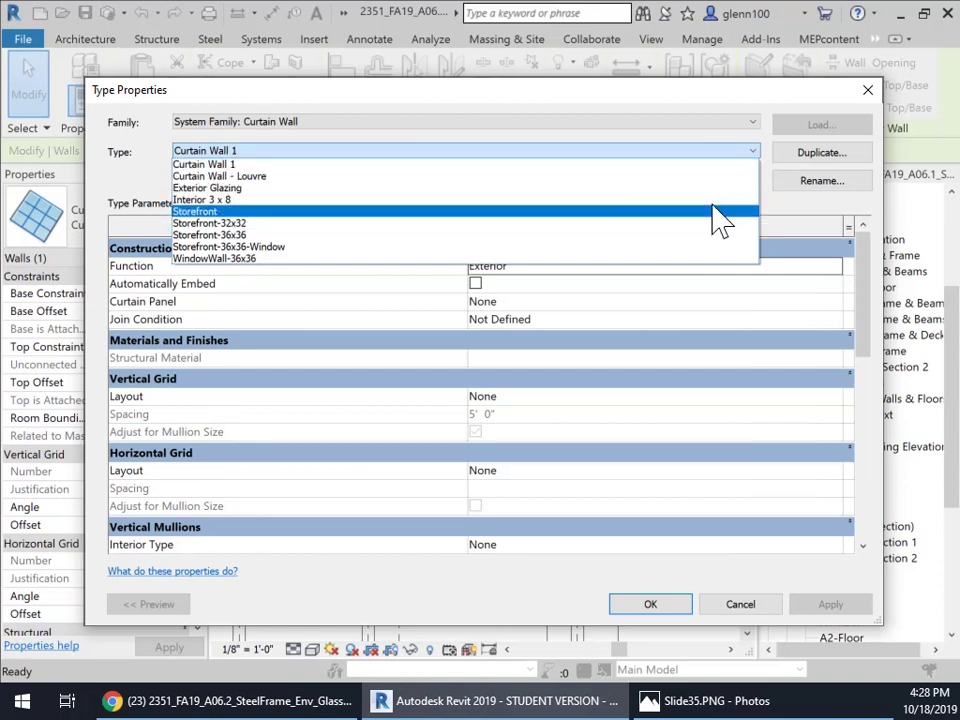
{"action": "left_click", "coordinate": [826, 168]}
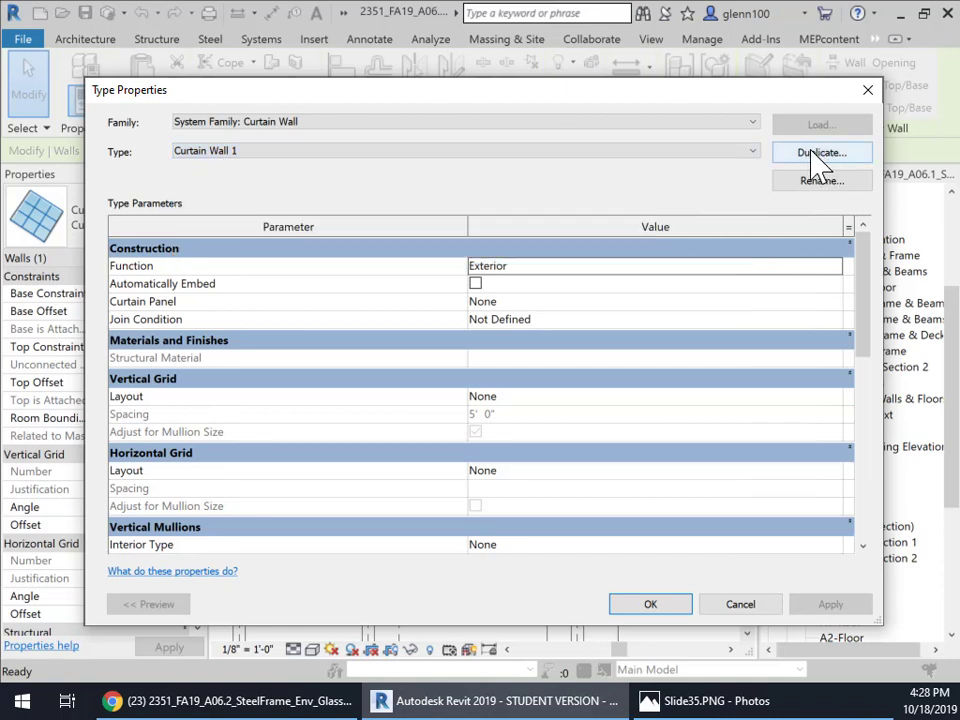
{"action": "left_click", "coordinate": [815, 153]}
{"action": "left_click", "coordinate": [354, 224]}
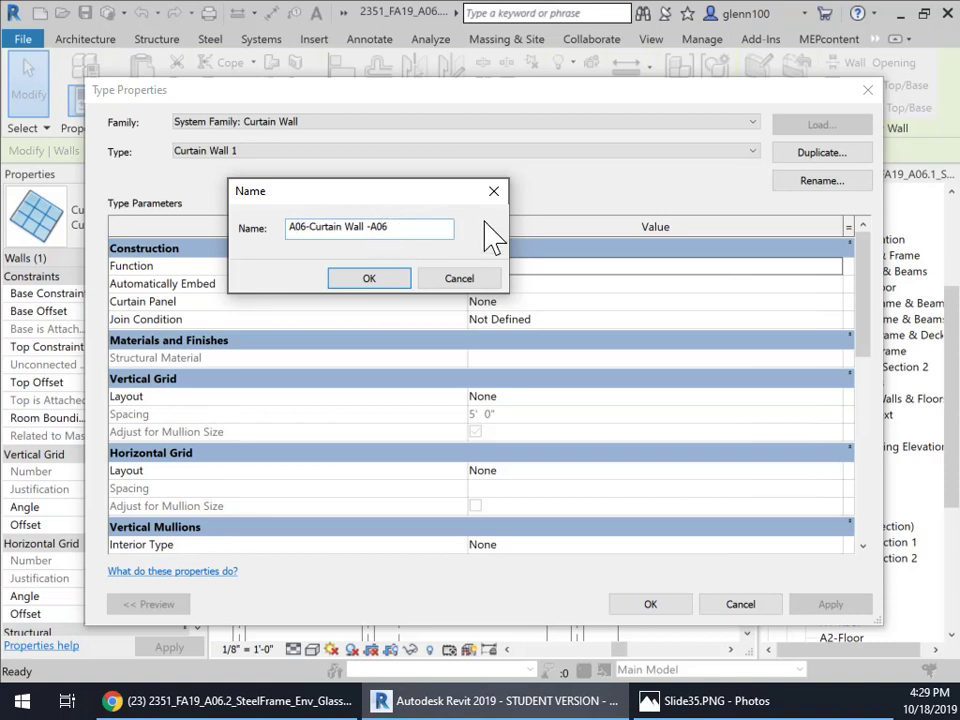
{"action": "left_click", "coordinate": [369, 280]}
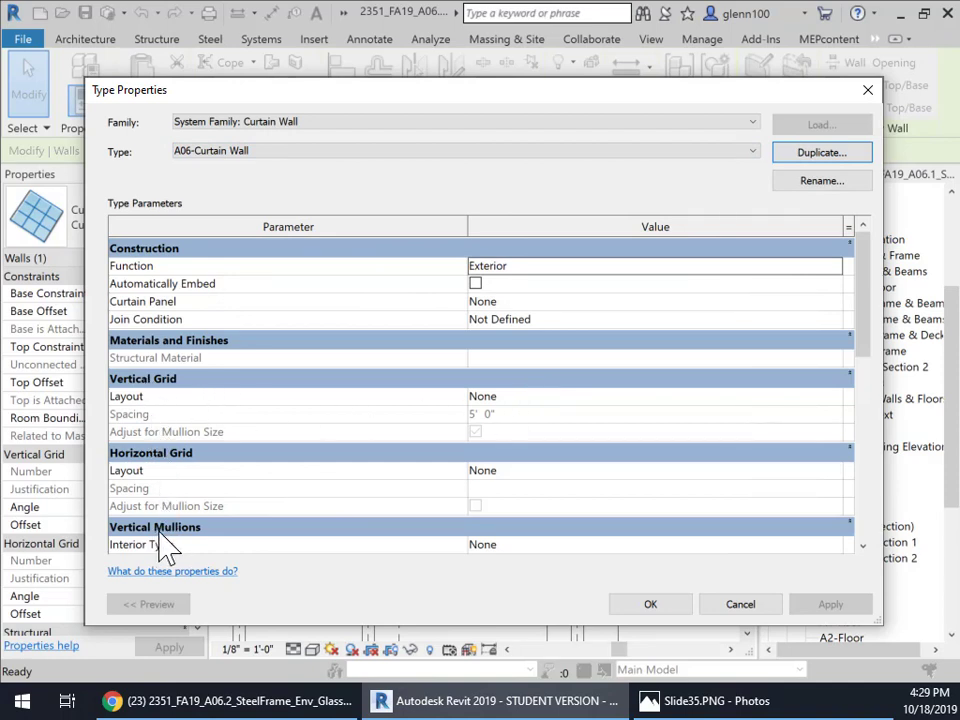
{"action": "left_click", "coordinate": [738, 605]}
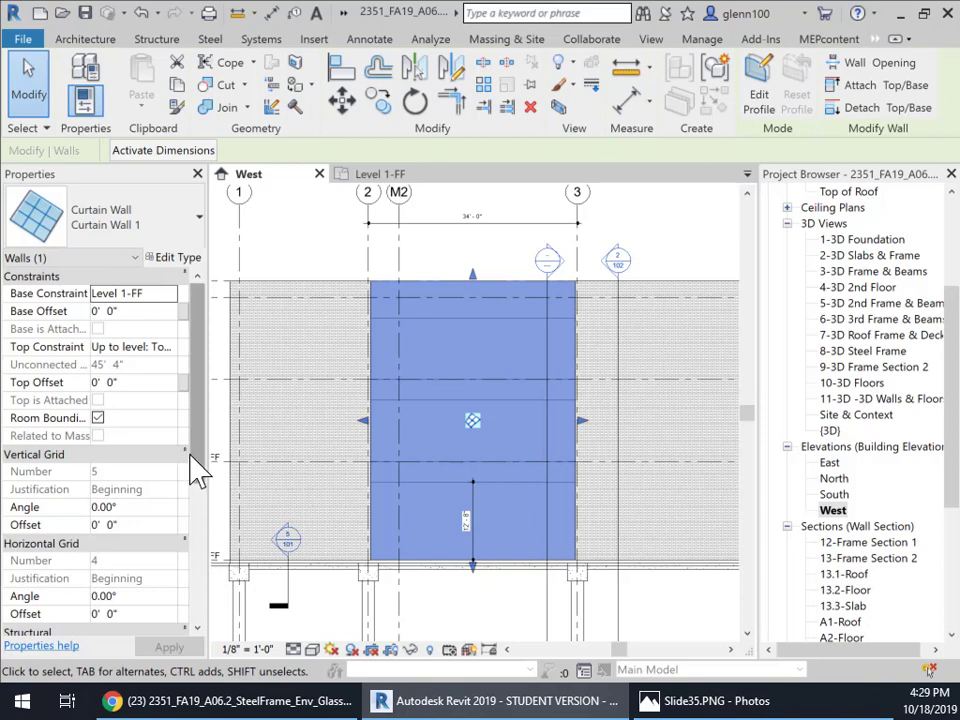
- Examine the selected curtain wall's instance properties and the available curtain wall types, including the Storefront, Exterior Glazing and WindowWall variants
{"action": "left_click_drag", "start_coordinate": [199, 470], "coordinate": [199, 579]}
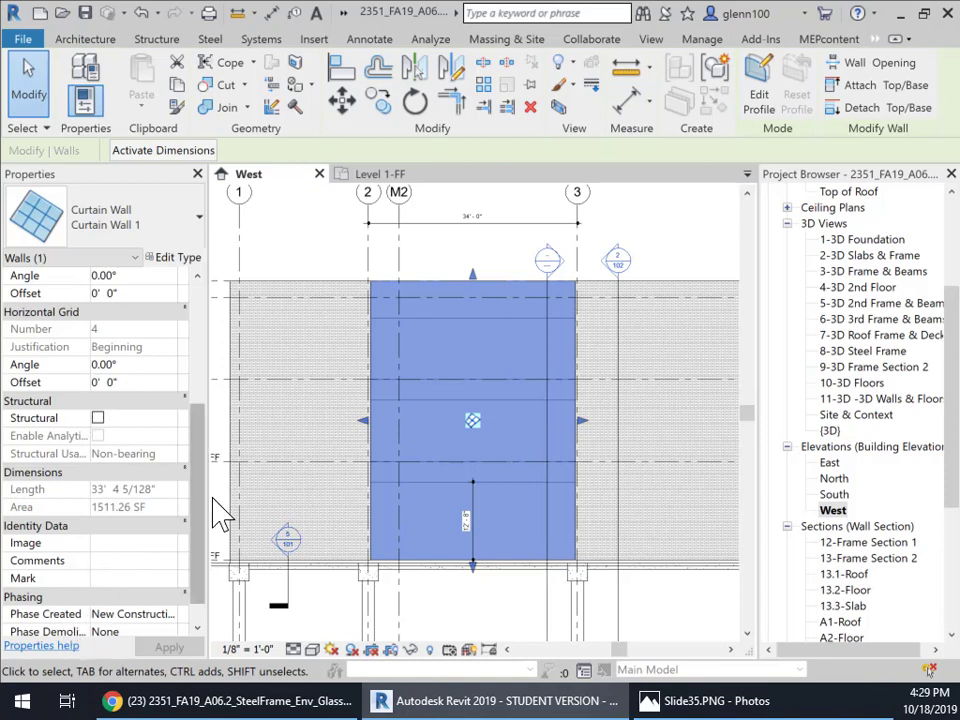
{"action": "left_click_drag", "start_coordinate": [199, 543], "coordinate": [199, 422]}
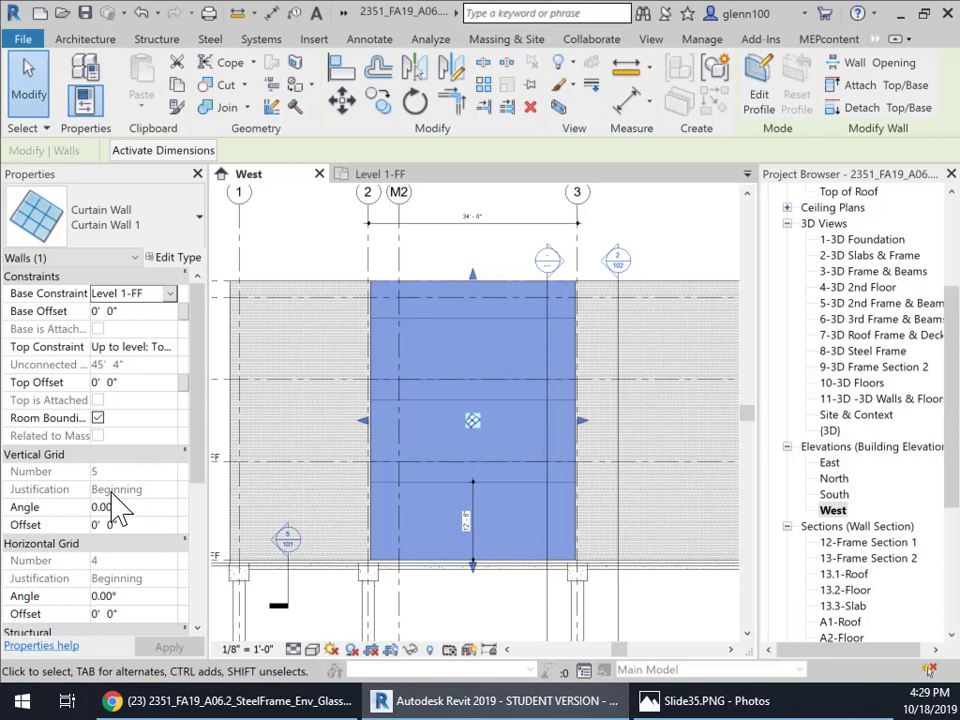
{"action": "left_click", "coordinate": [203, 238]}
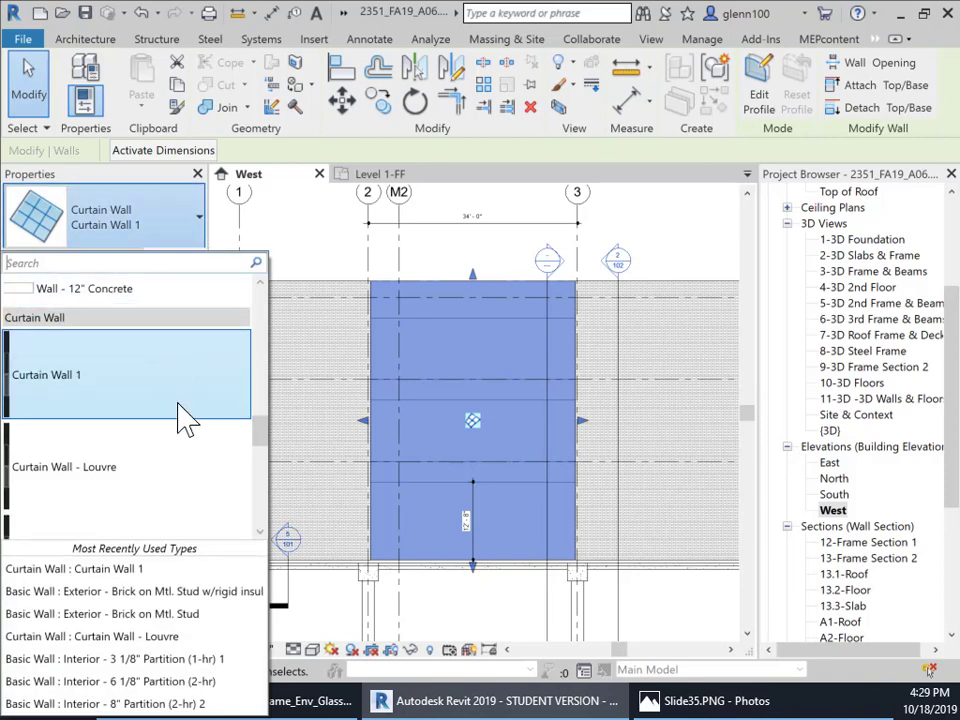
{"action": "scroll", "coordinate": [182, 445], "scroll_direction": "down", "scroll_amount": 2}
{"action": "scroll", "coordinate": [182, 470], "scroll_direction": "down", "scroll_amount": 1}
{"action": "scroll", "coordinate": [182, 472], "scroll_direction": "up", "scroll_amount": 3}
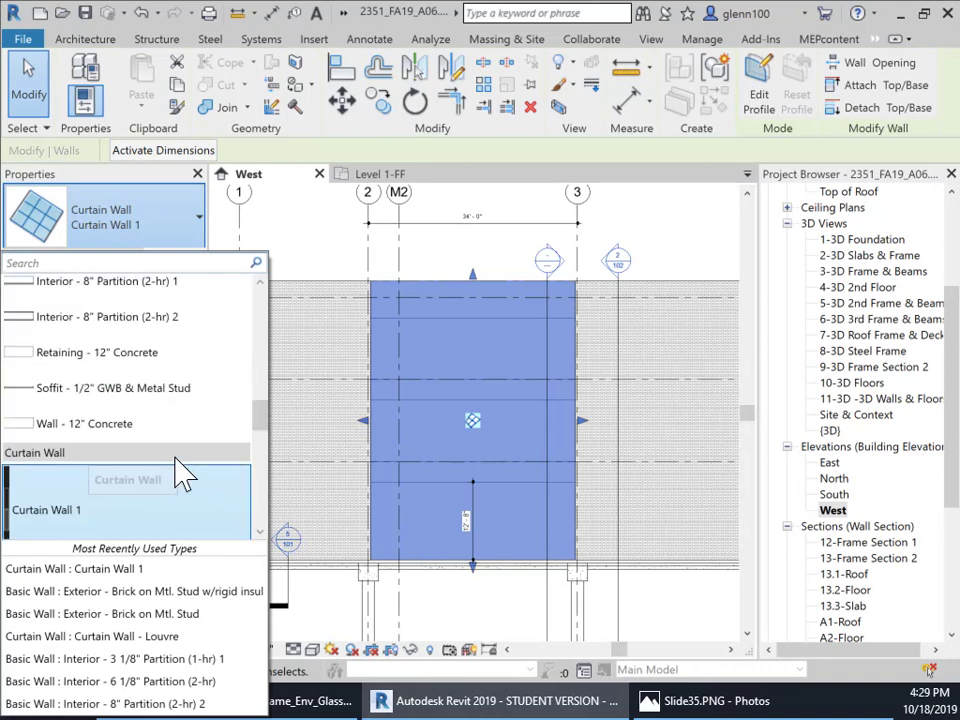
{"action": "scroll", "coordinate": [182, 470], "scroll_direction": "down", "scroll_amount": 5}
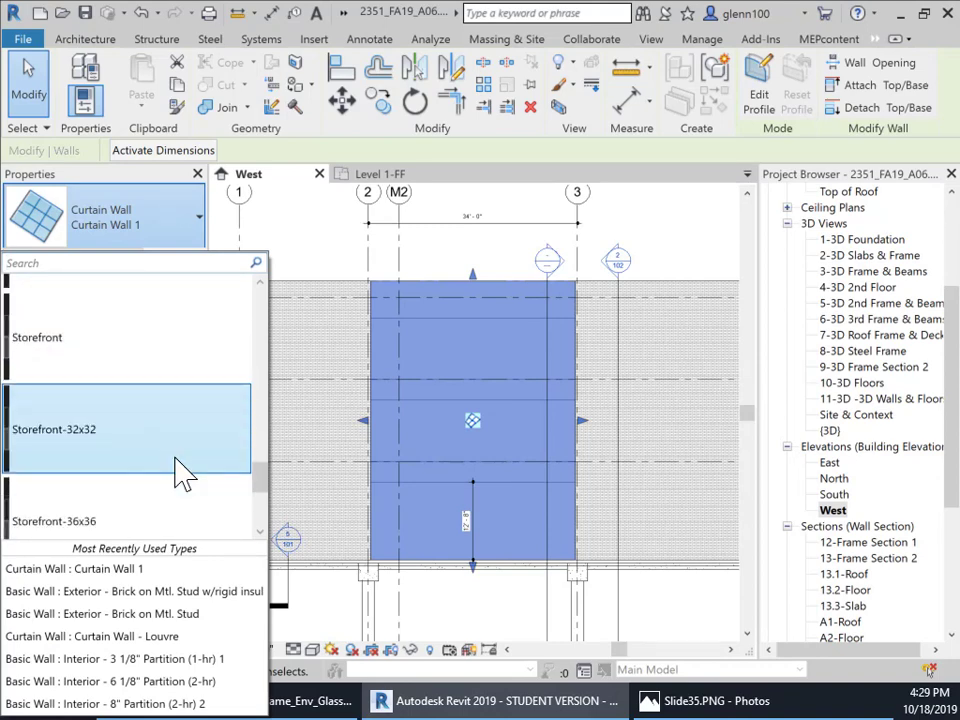
{"action": "scroll", "coordinate": [182, 472], "scroll_direction": "down", "scroll_amount": 1}
{"action": "scroll", "coordinate": [182, 472], "scroll_direction": "up", "scroll_amount": 5}
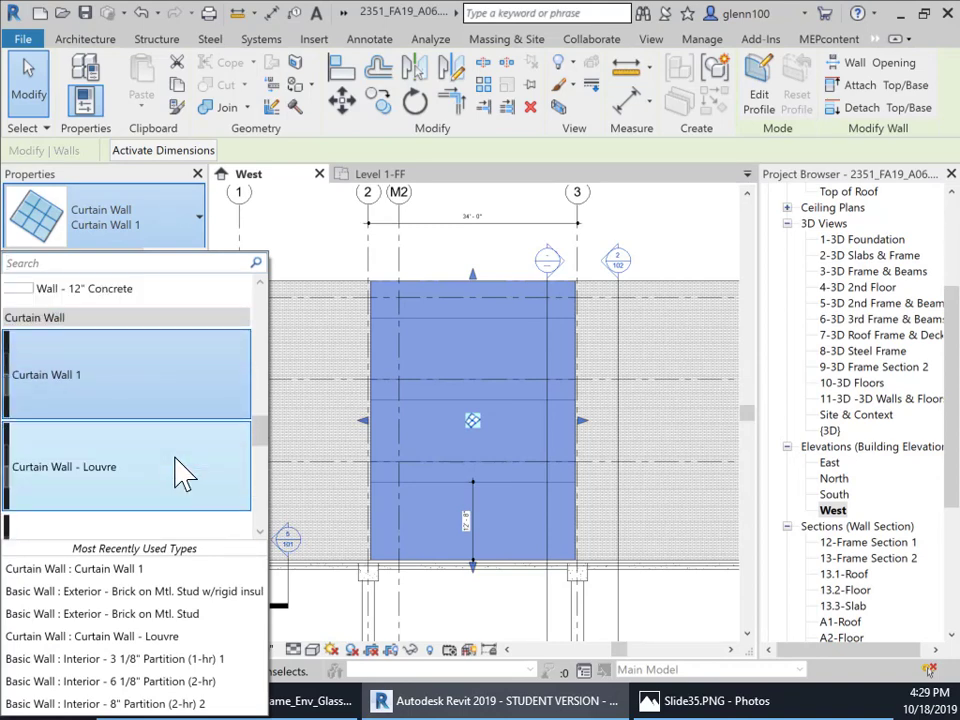
{"action": "left_click", "coordinate": [202, 220]}
{"action": "left_click", "coordinate": [203, 221]}
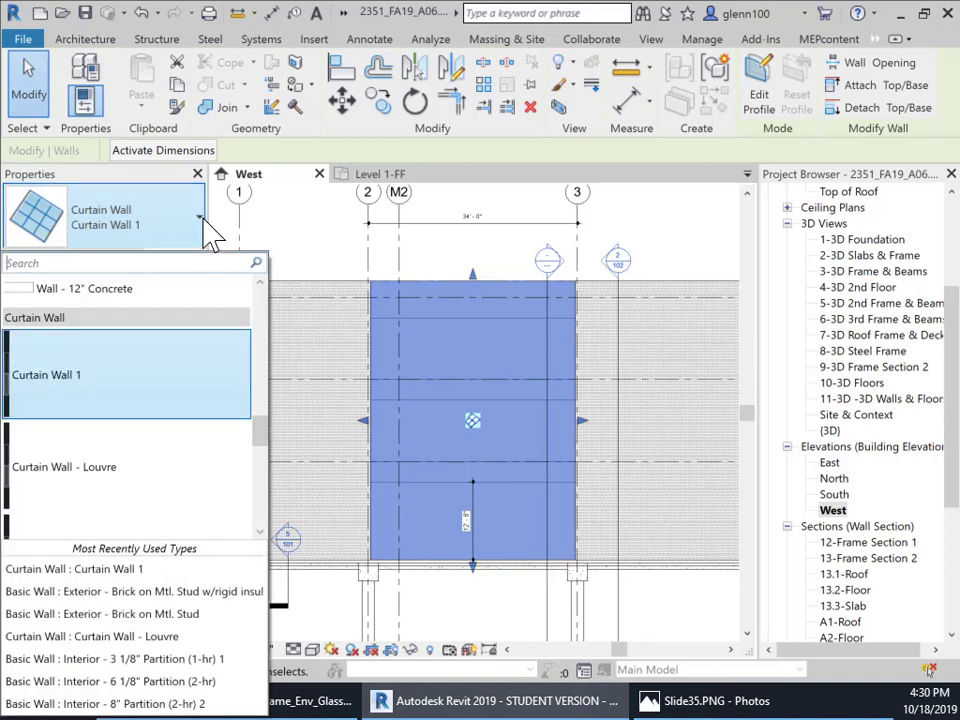
{"action": "scroll", "coordinate": [165, 535], "scroll_direction": "down", "scroll_amount": 10}
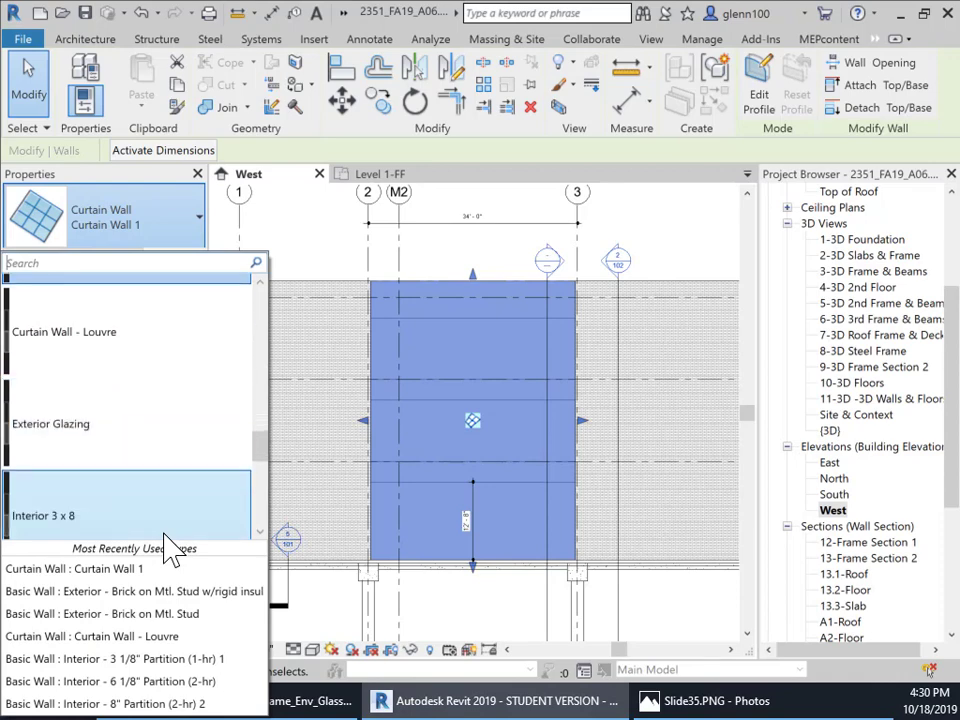
{"action": "scroll", "coordinate": [170, 545], "scroll_direction": "down", "scroll_amount": 4}
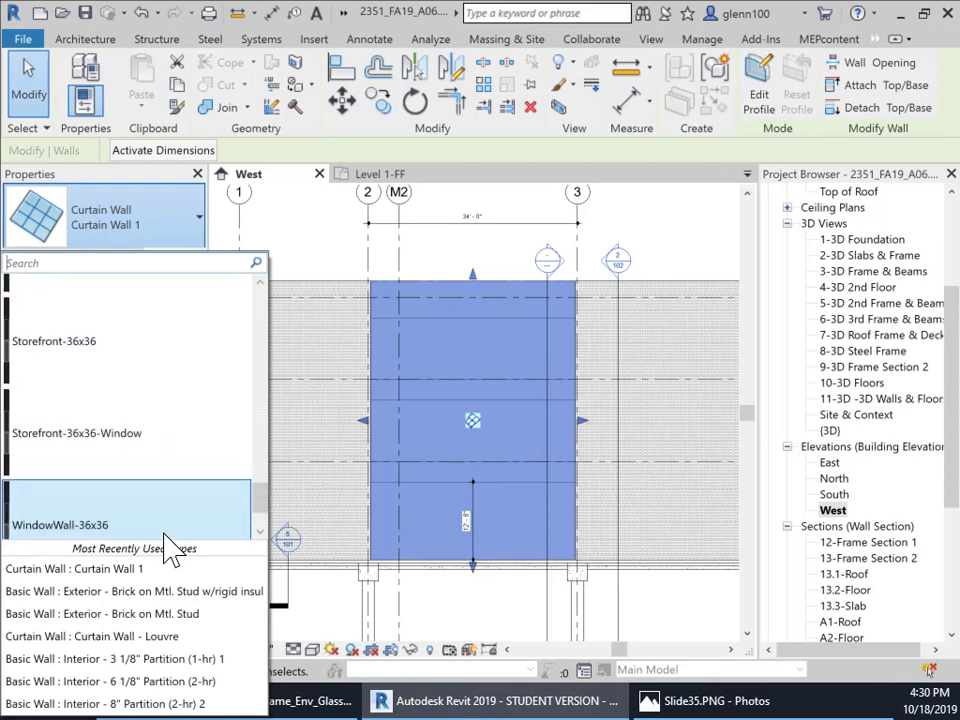
{"action": "scroll", "coordinate": [150, 497], "scroll_direction": "up", "scroll_amount": 3}
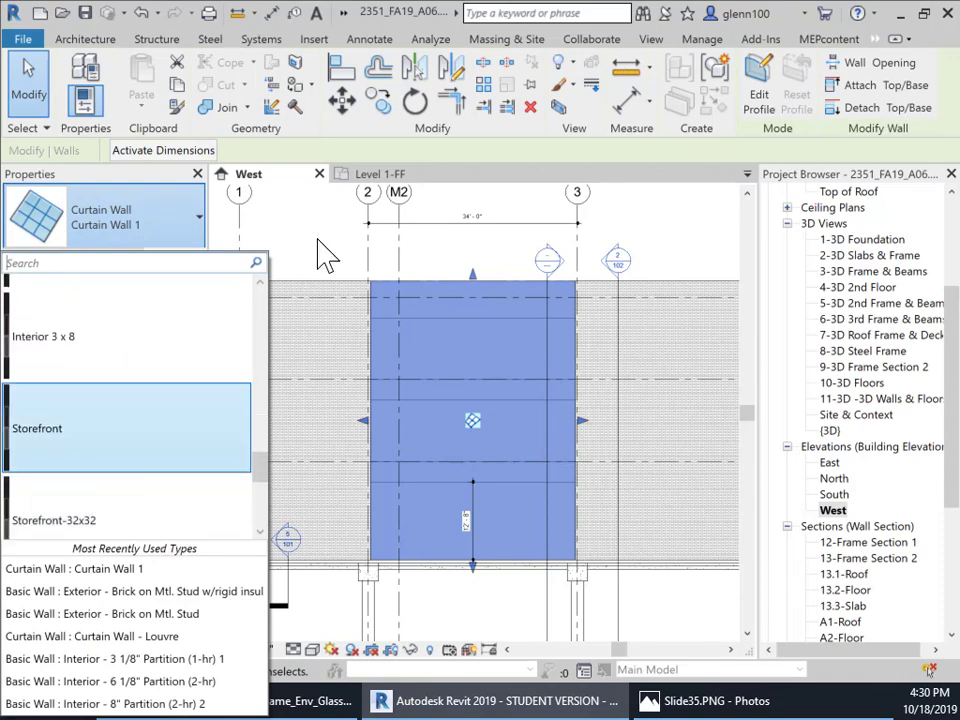
{"action": "left_click", "coordinate": [279, 261]}
- Duplicate the selected curtain wall's Curtain Wall 1 type under the name A06-Curtain Wall
{"action": "left_click", "coordinate": [181, 262]}
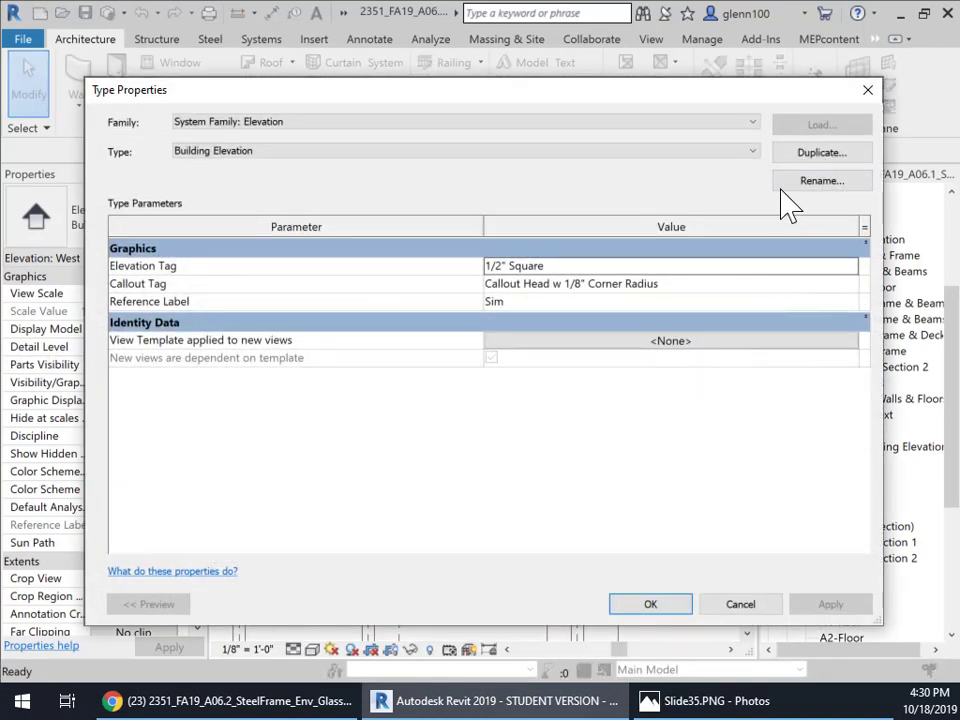
{"action": "left_click", "coordinate": [740, 604]}
{"action": "left_click", "coordinate": [437, 293]}
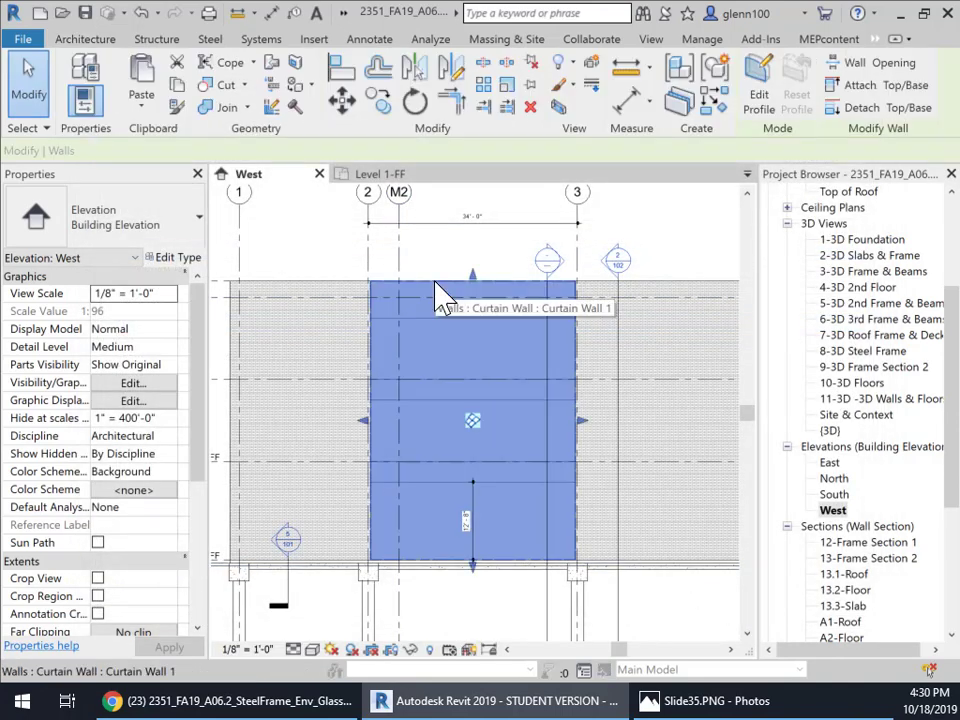
{"action": "left_click", "coordinate": [172, 262]}
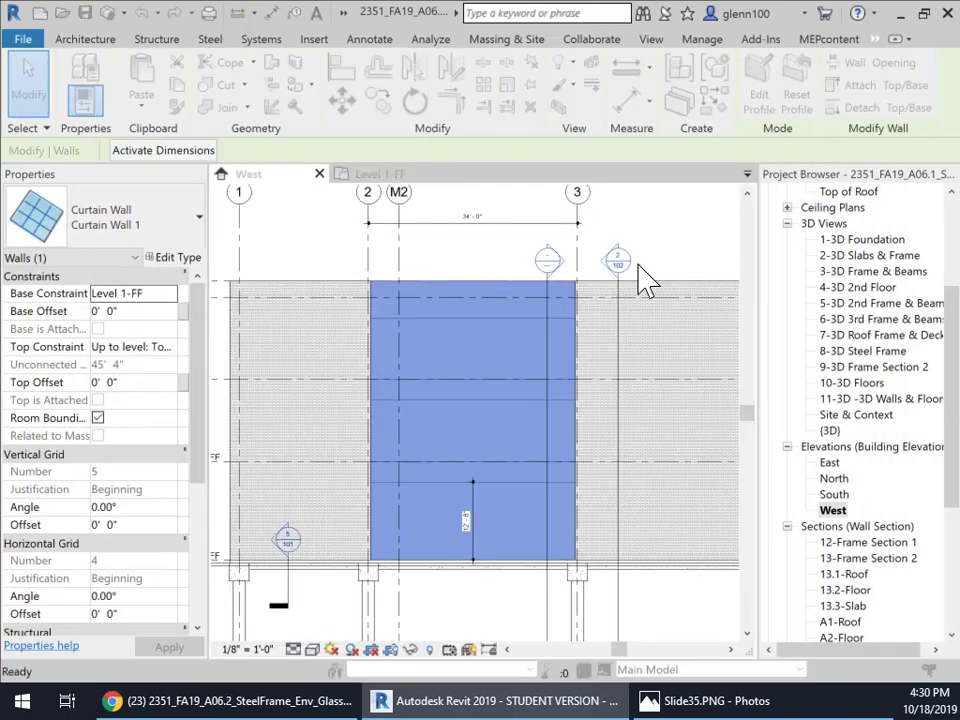
{"action": "left_click", "coordinate": [815, 156]}
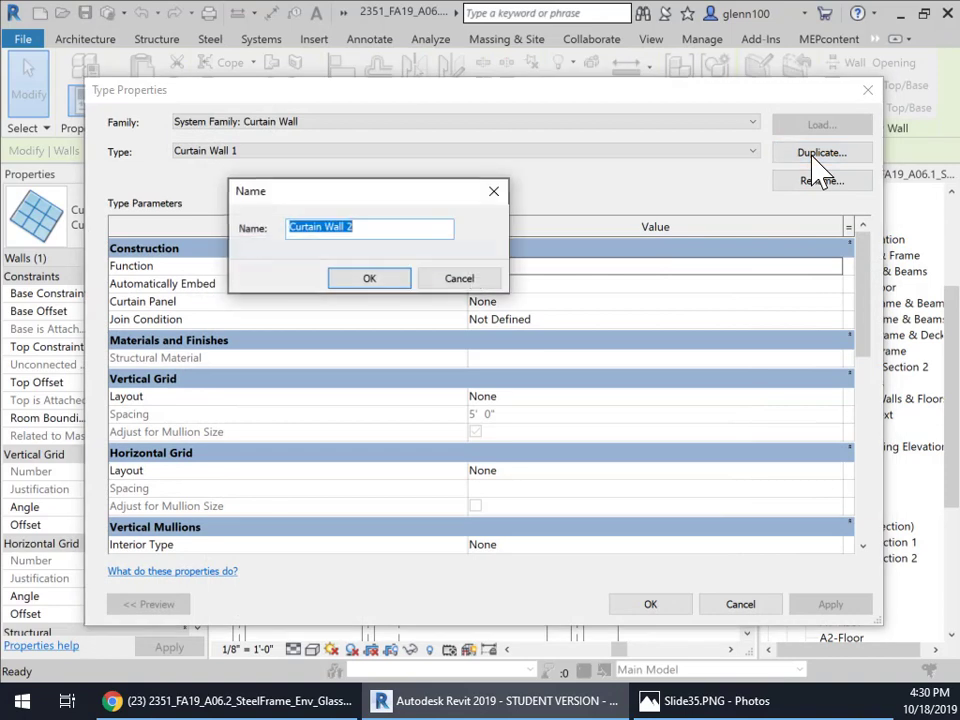
{"action": "left_click", "coordinate": [291, 228]}
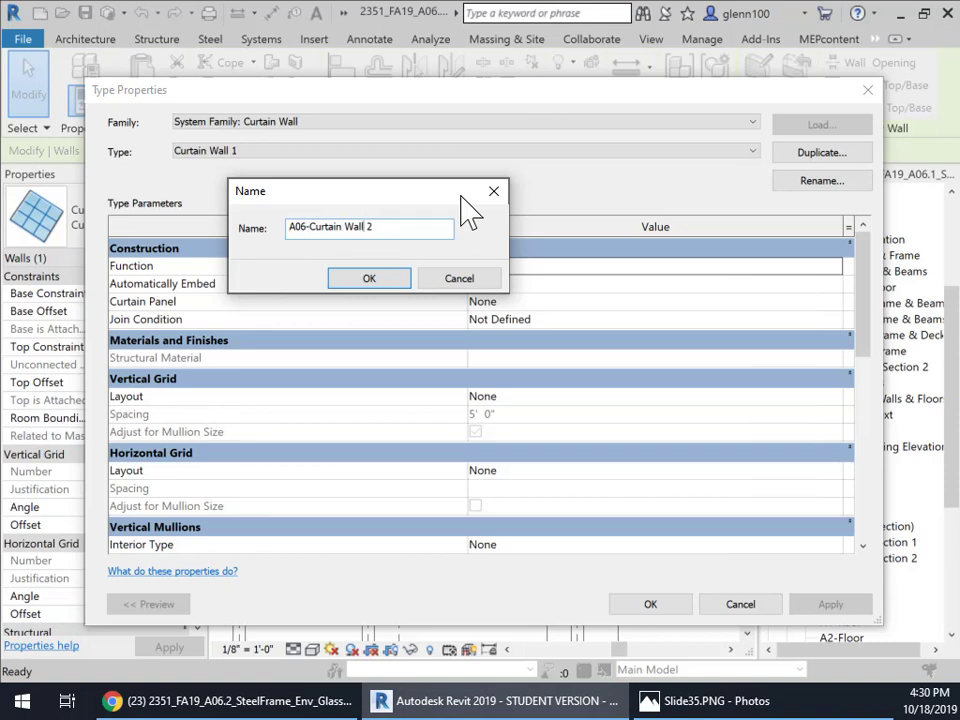
{"action": "left_click", "coordinate": [370, 280]}
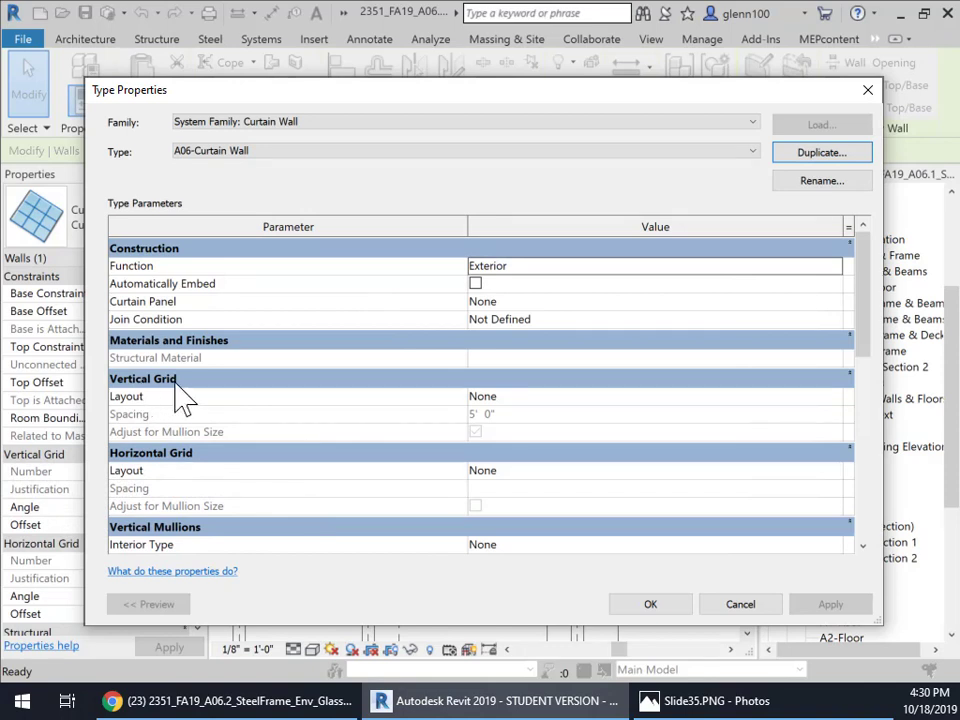
- Set the Vertical Grid layout of the A06-Curtain Wall type to Fixed Number and apply the type changes
{"action": "left_click", "coordinate": [484, 399]}
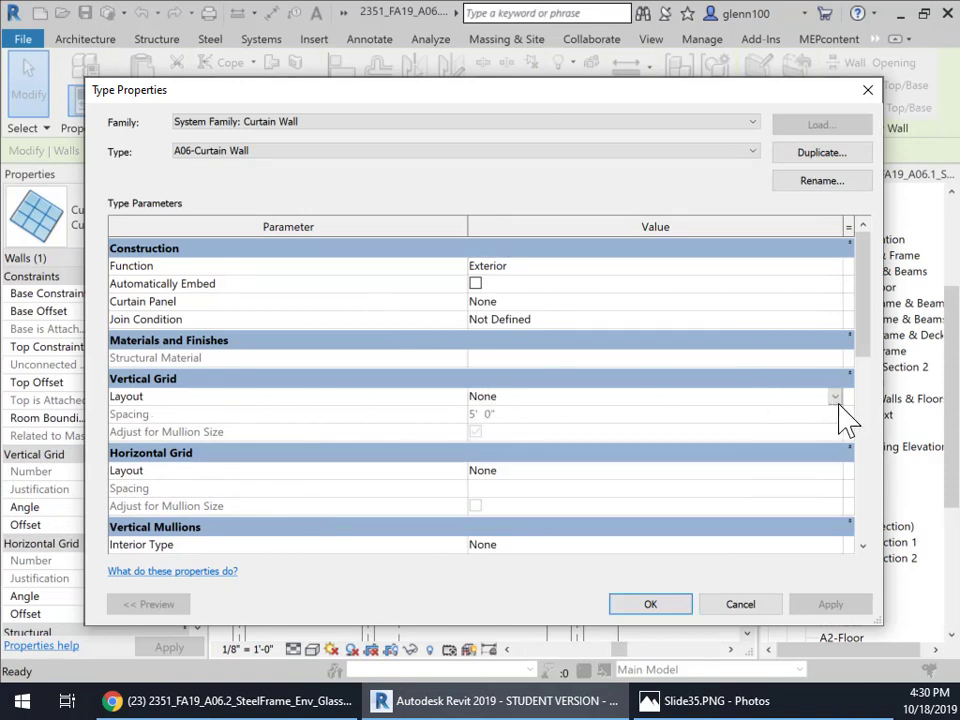
{"action": "left_click", "coordinate": [835, 398]}
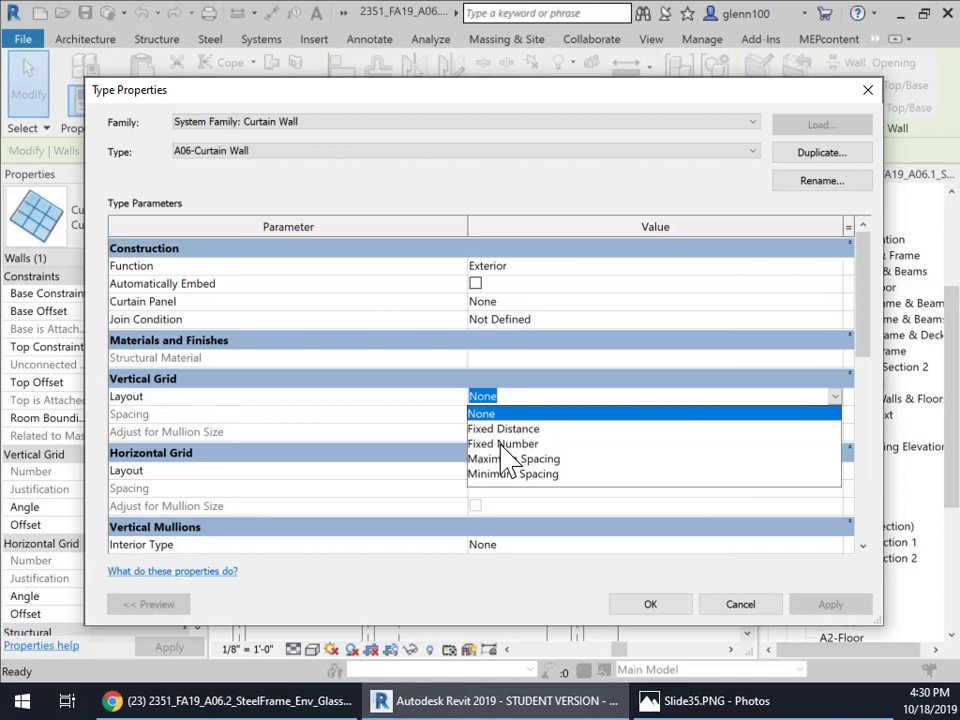
{"action": "left_click", "coordinate": [507, 445]}
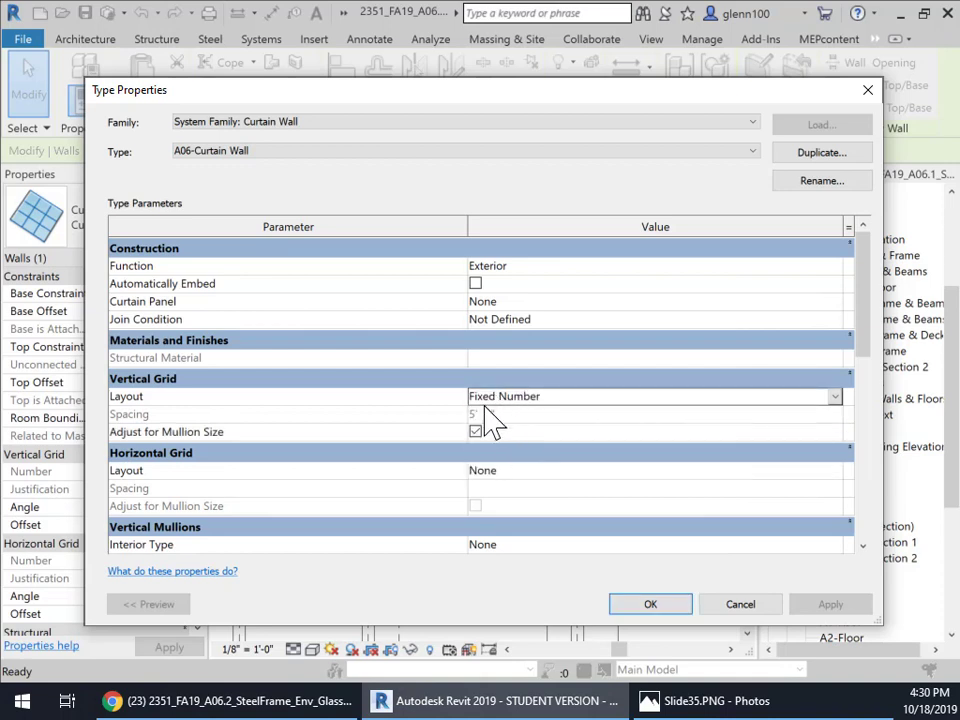
{"action": "left_click", "coordinate": [648, 606]}
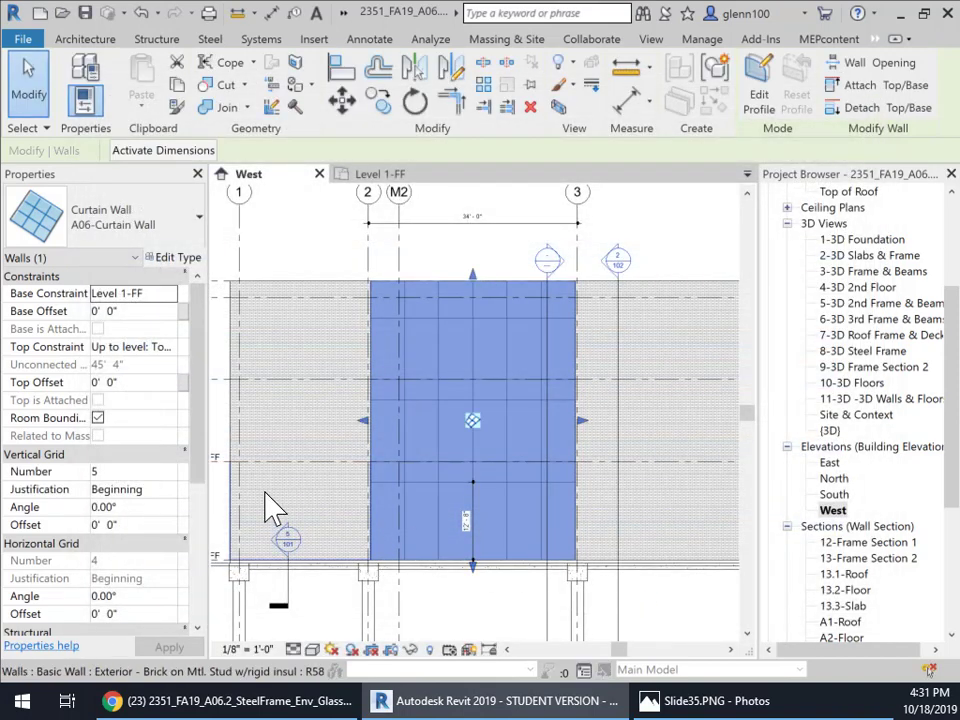
- Set the curtain wall's vertical grid number to 4 and check the resulting panel division
{"action": "left_click", "coordinate": [108, 471]}
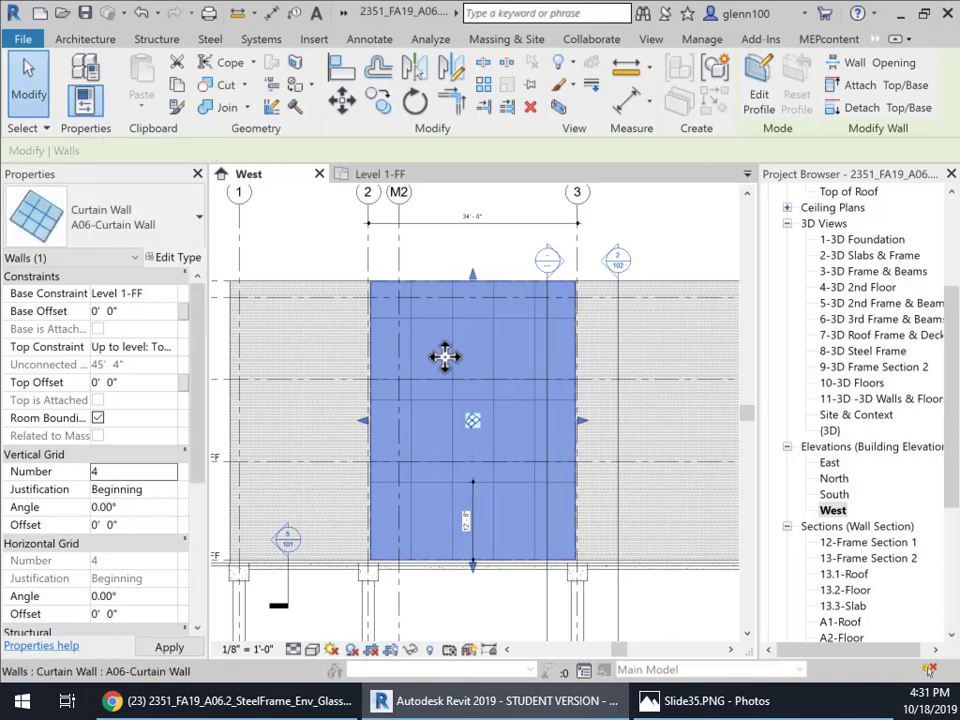
{"action": "scroll", "coordinate": [443, 357], "scroll_direction": "up", "scroll_amount": 3}
{"action": "scroll", "coordinate": [443, 357], "scroll_direction": "down", "scroll_amount": 1}
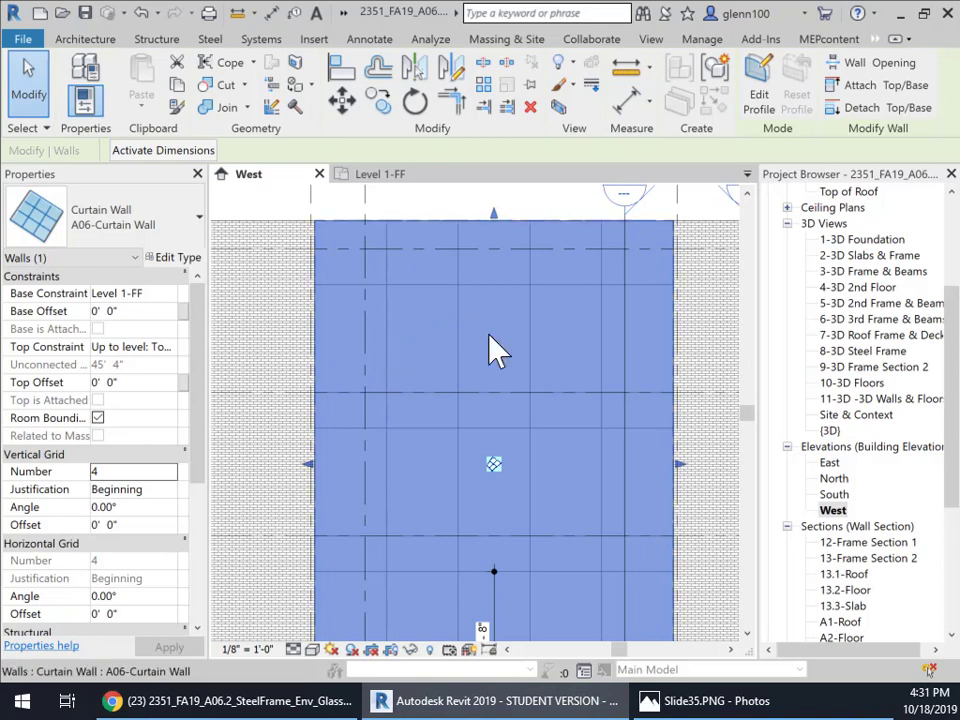
{"action": "mouse_move", "coordinate": [608, 398]}
{"action": "middle_mouse_down"}
{"action": "mouse_move", "coordinate": [534, 403]}
{"action": "mouse_move", "coordinate": [507, 394]}
{"action": "middle_mouse_up"}
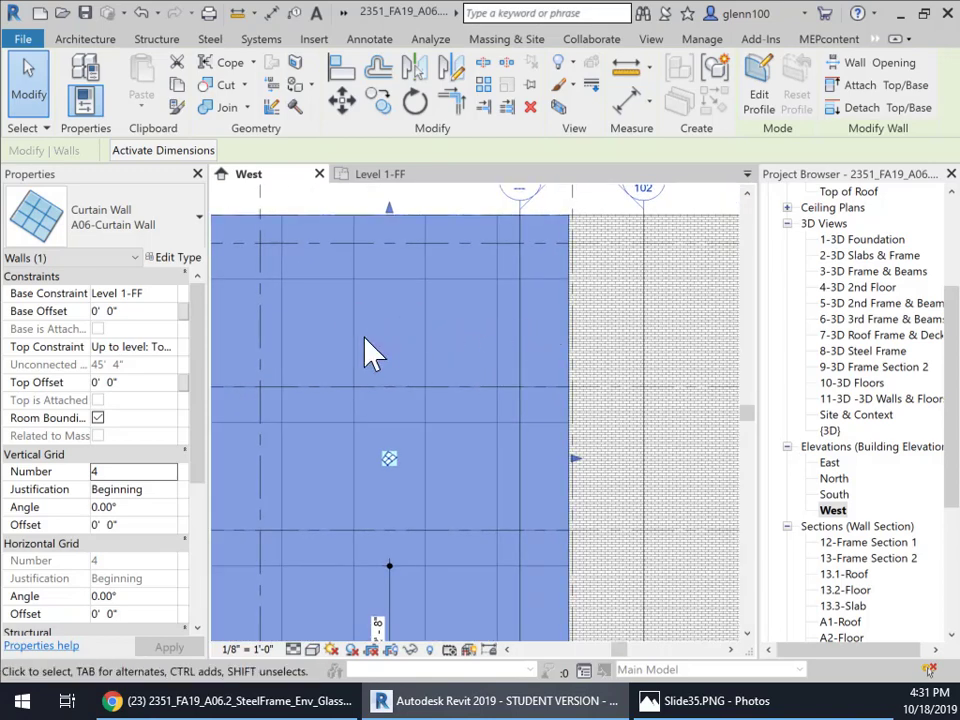
{"action": "middle_click_drag", "start_coordinate": [371, 354], "coordinate": [521, 364]}
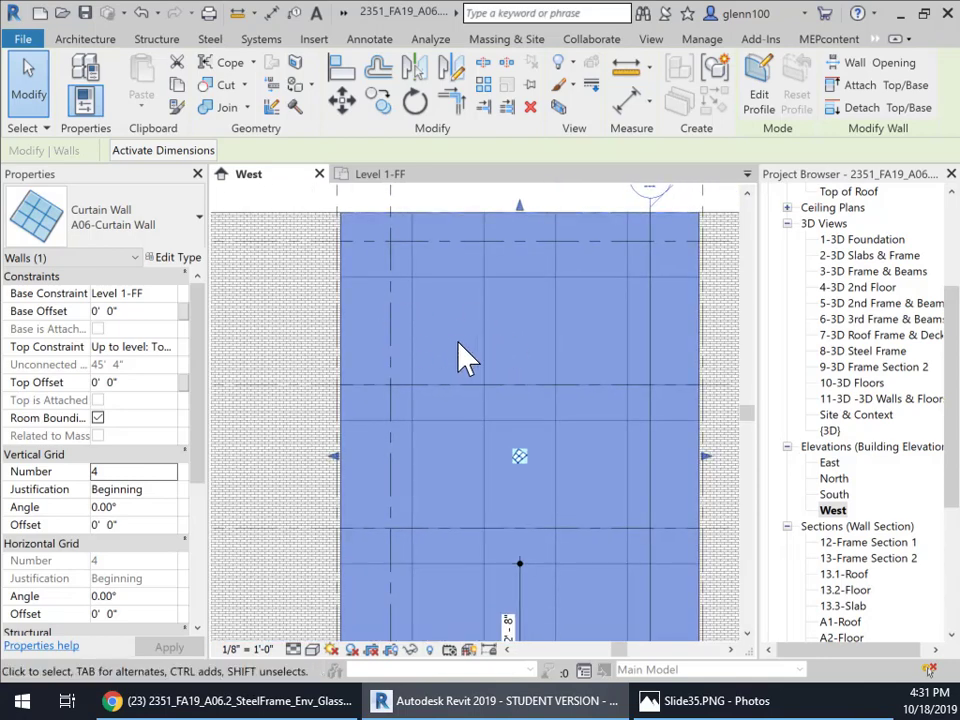
{"action": "scroll", "coordinate": [461, 358], "scroll_direction": "down", "scroll_amount": 3}
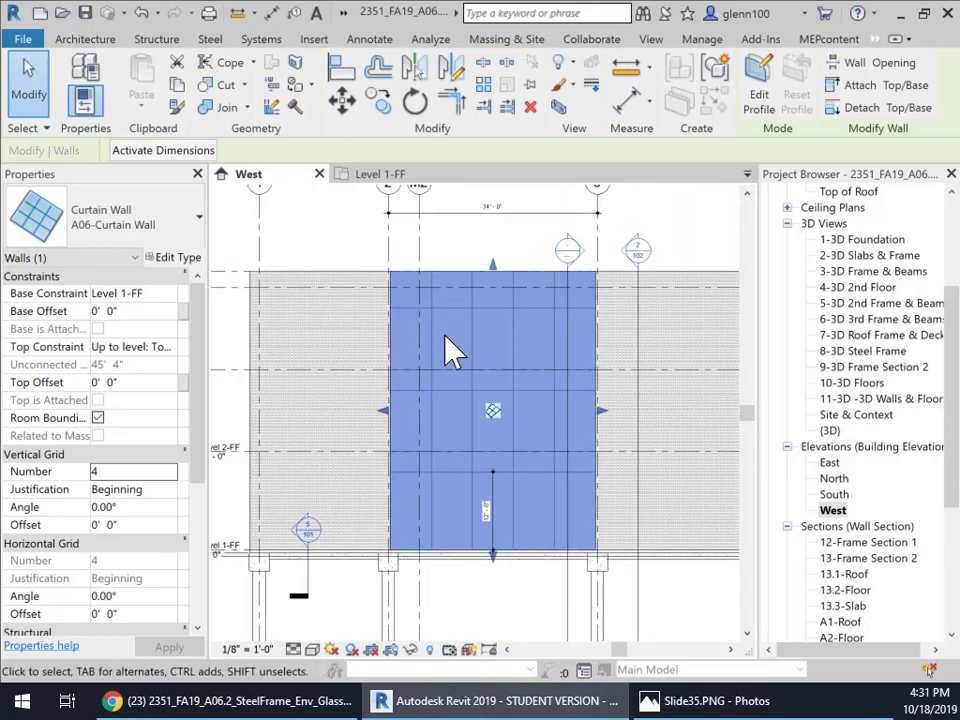
{"action": "scroll", "coordinate": [467, 345], "scroll_direction": "up", "scroll_amount": 2}
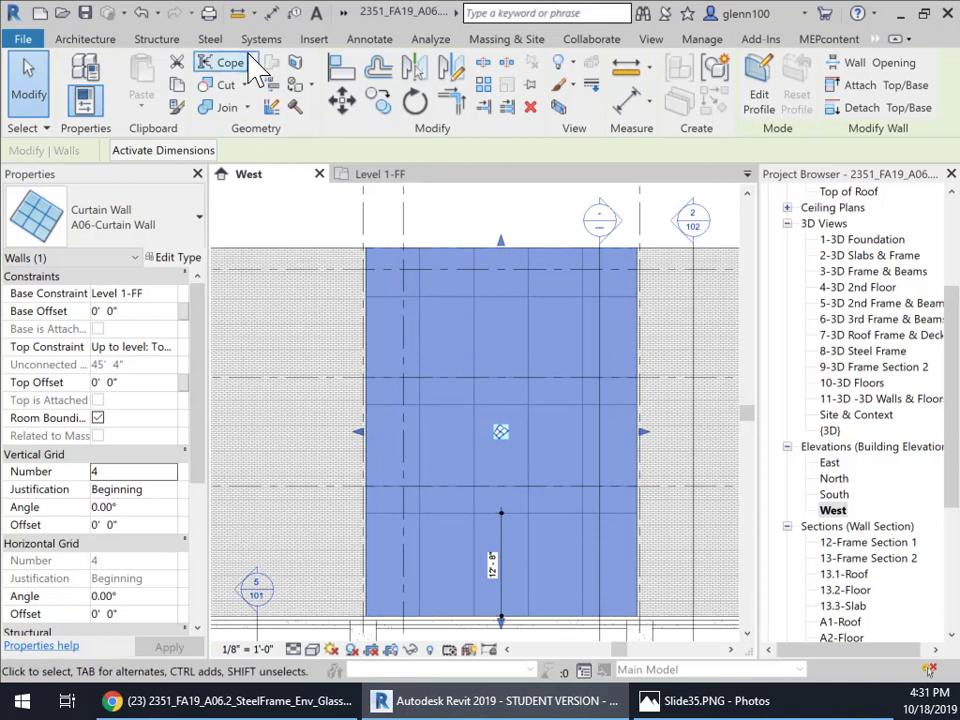
- Add an aligned dimension between the curtain wall's first two interior vertical grid lines, placed just above the wall's top edge
{"action": "left_click", "coordinate": [271, 13]}
{"action": "left_click", "coordinate": [420, 343]}
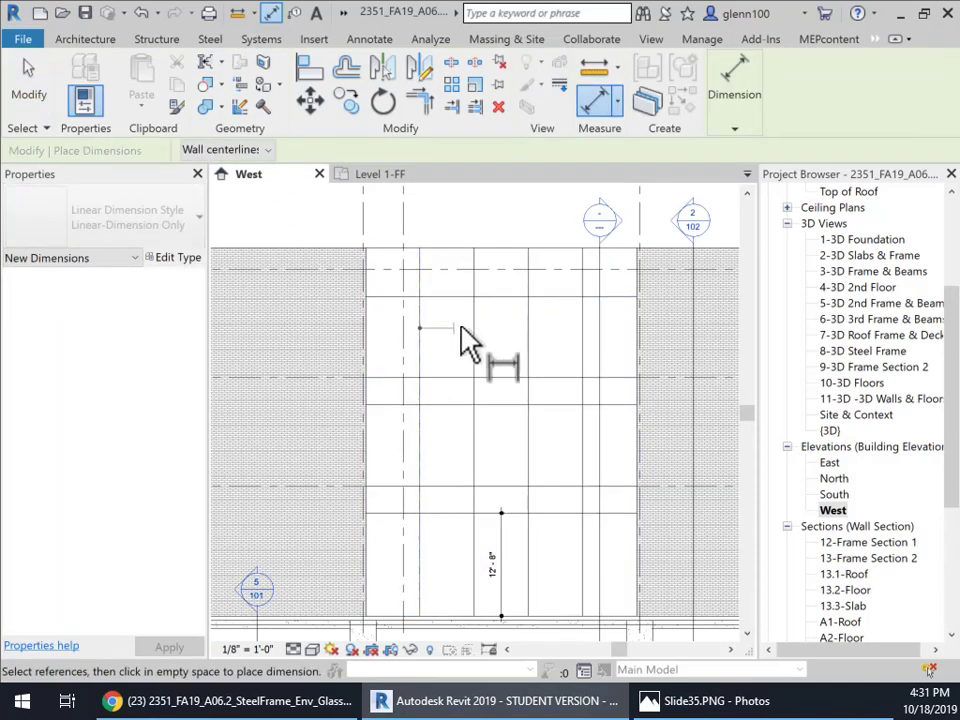
{"action": "left_click", "coordinate": [480, 343]}
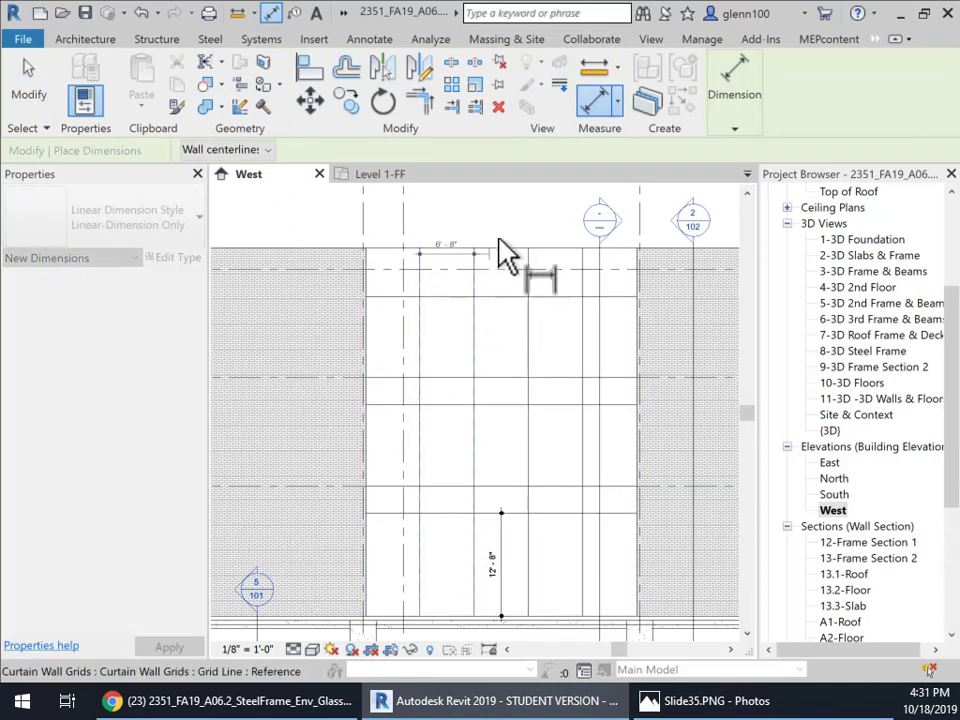
{"action": "left_click", "coordinate": [526, 212]}
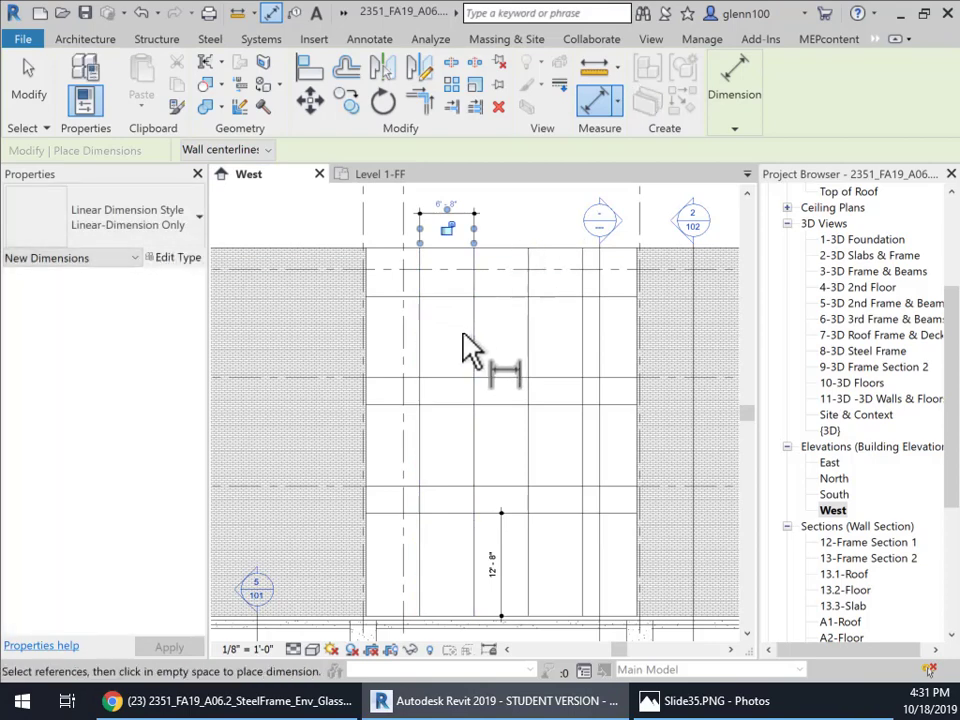
{"action": "scroll", "coordinate": [467, 349], "scroll_direction": "down", "scroll_amount": 2}
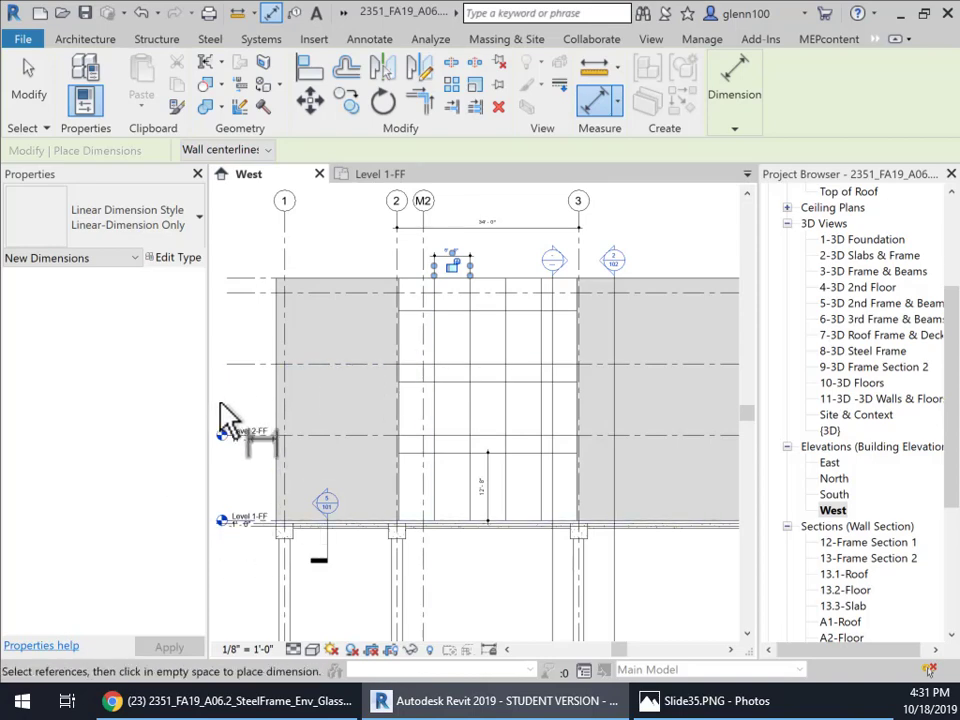
{"action": "left_click", "coordinate": [50, 90]}
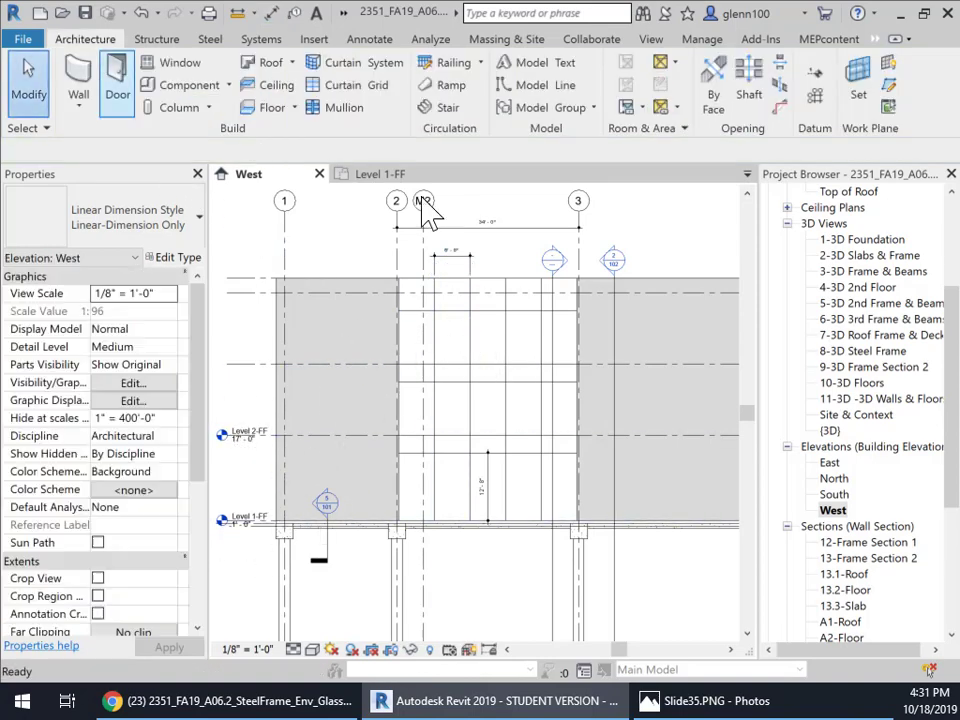
- Set the curtain wall's vertical grid number to 5 and apply it
{"action": "left_click", "coordinate": [497, 278]}
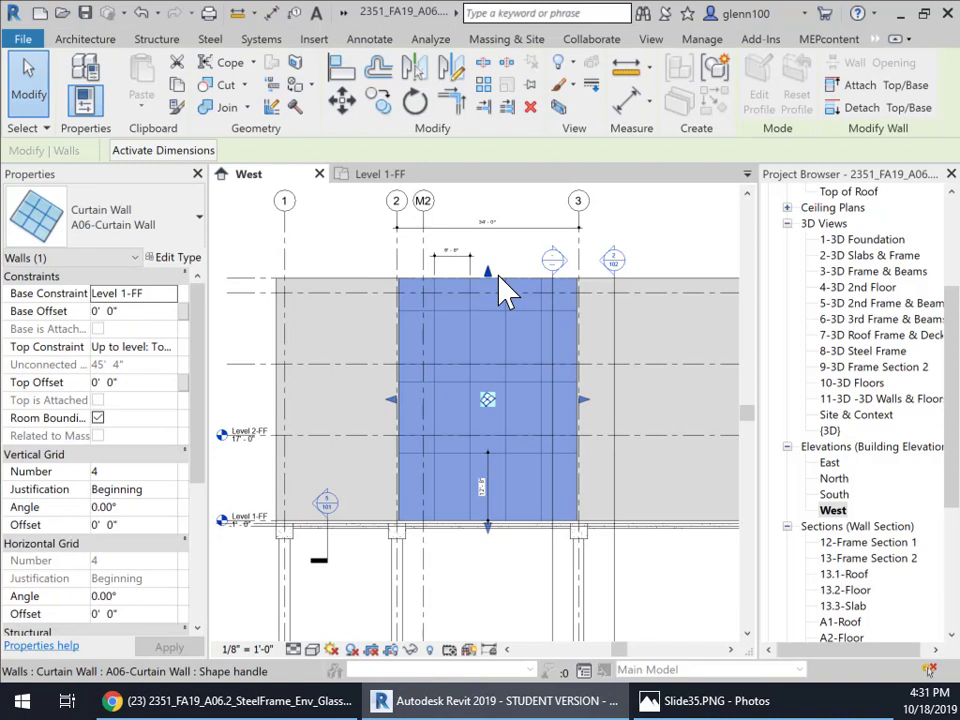
{"action": "left_click", "coordinate": [141, 472]}
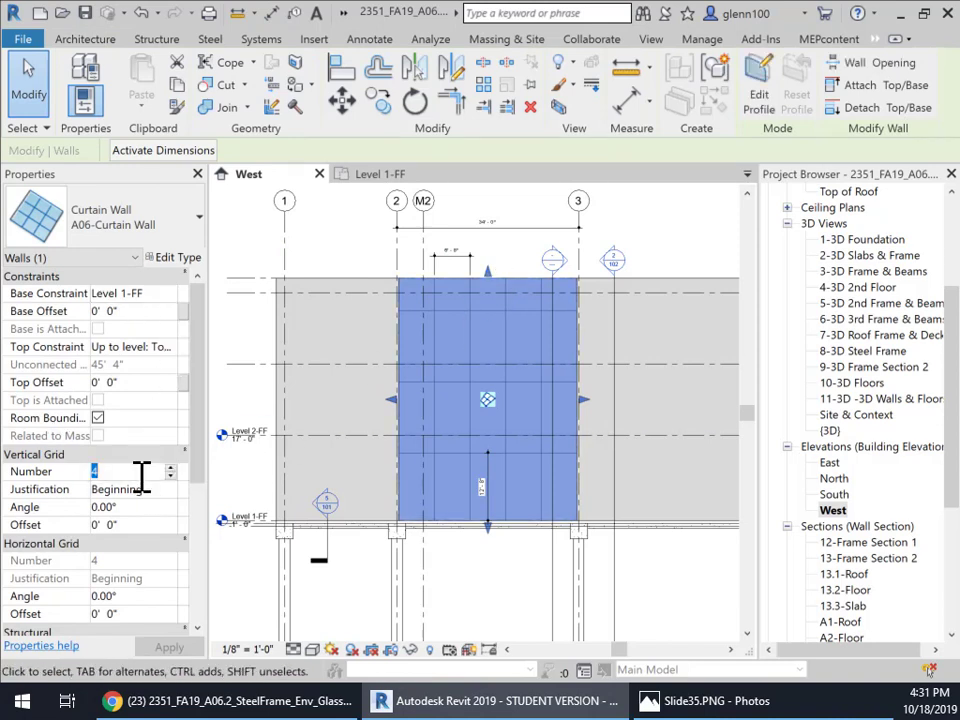
{"action": "type", "text": "5"}
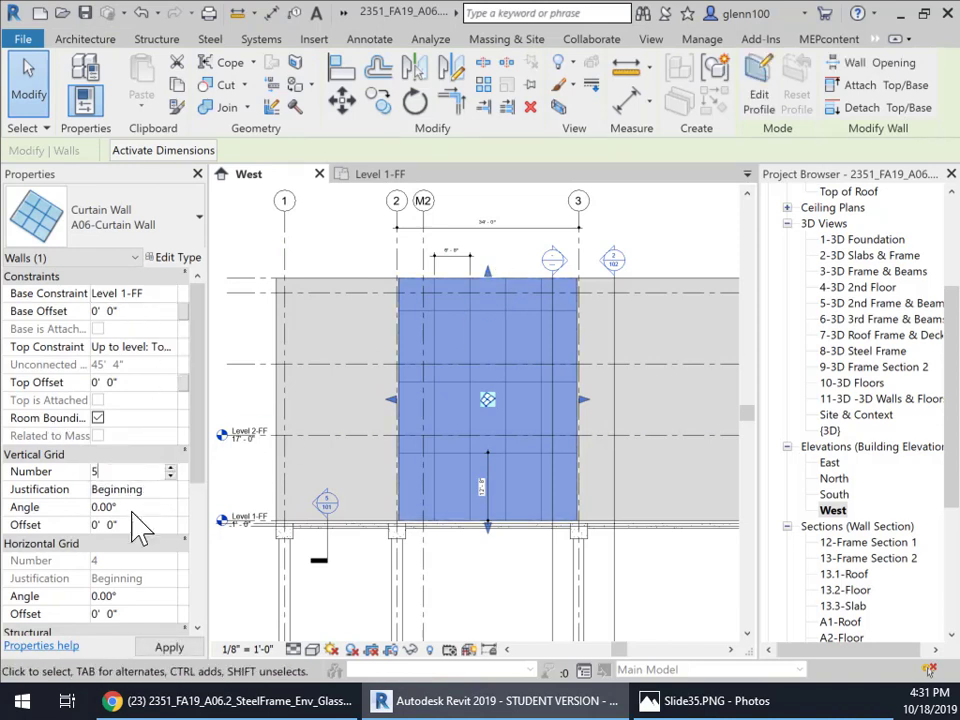
{"action": "left_click", "coordinate": [168, 650]}
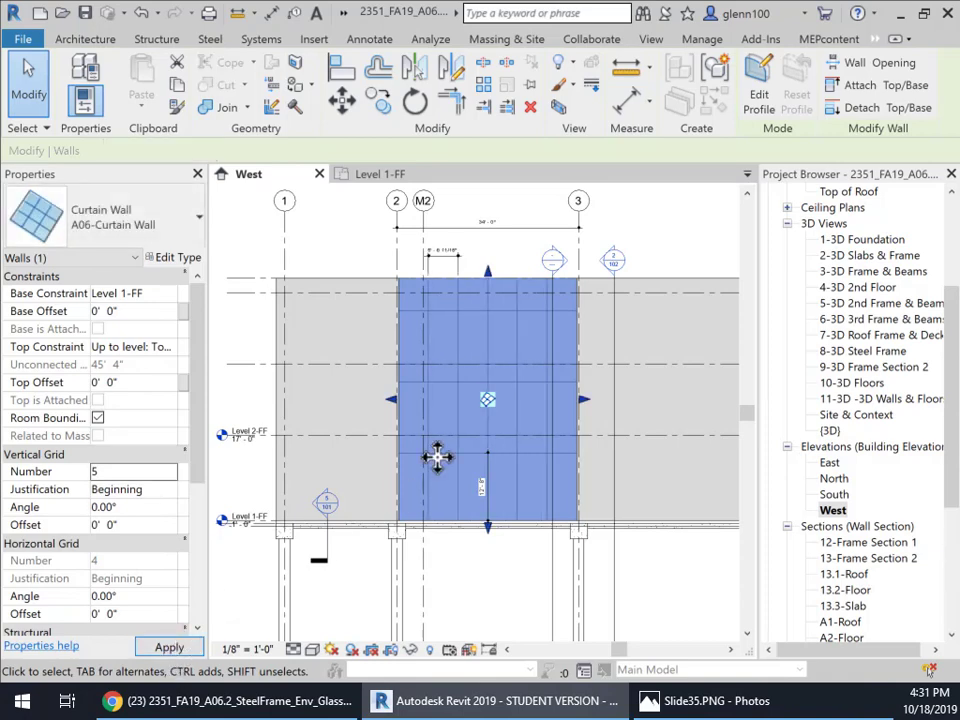
- Examine the dimensioned spacing between the vertical grid lines above the curtain wall, and deselect the wall
{"action": "scroll", "coordinate": [456, 263], "scroll_direction": "up", "scroll_amount": 1}
{"action": "scroll", "coordinate": [456, 263], "scroll_direction": "up", "scroll_amount": 2}
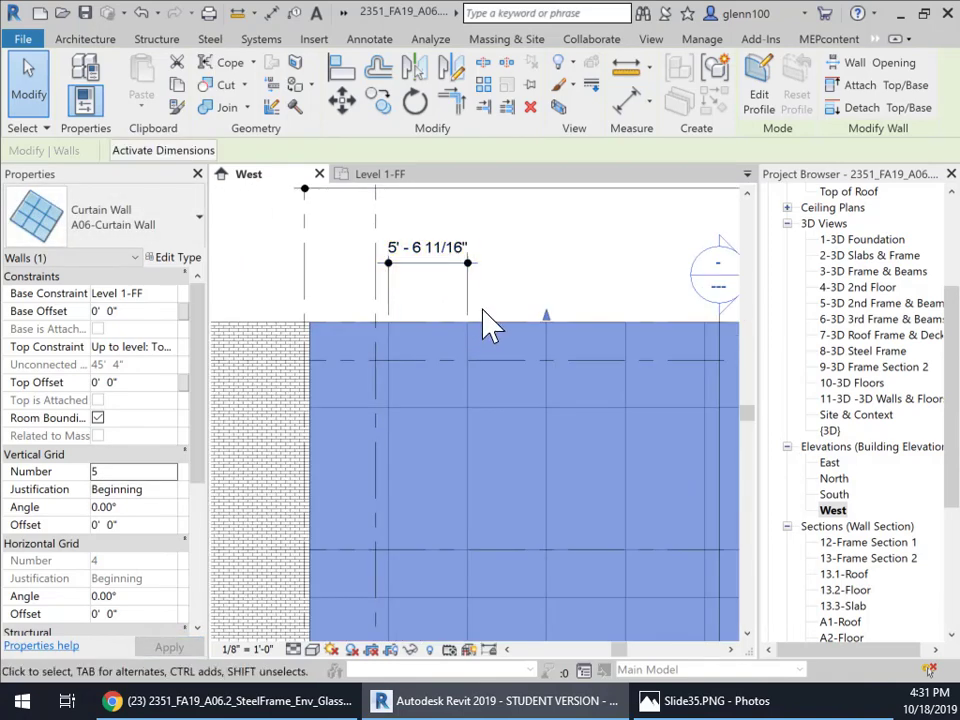
{"action": "scroll", "coordinate": [476, 326], "scroll_direction": "down", "scroll_amount": 3}
{"action": "scroll", "coordinate": [472, 335], "scroll_direction": "down", "scroll_amount": 2}
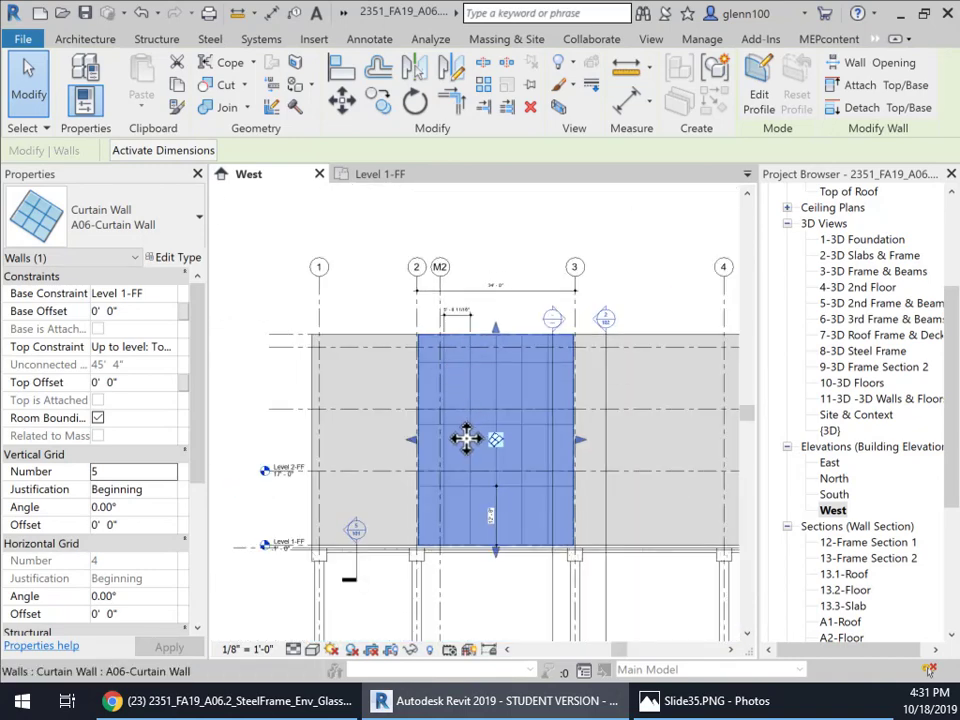
{"action": "middle_click_drag", "start_coordinate": [467, 437], "coordinate": [425, 383]}
{"action": "scroll", "coordinate": [425, 383], "scroll_direction": "down", "scroll_amount": 1}
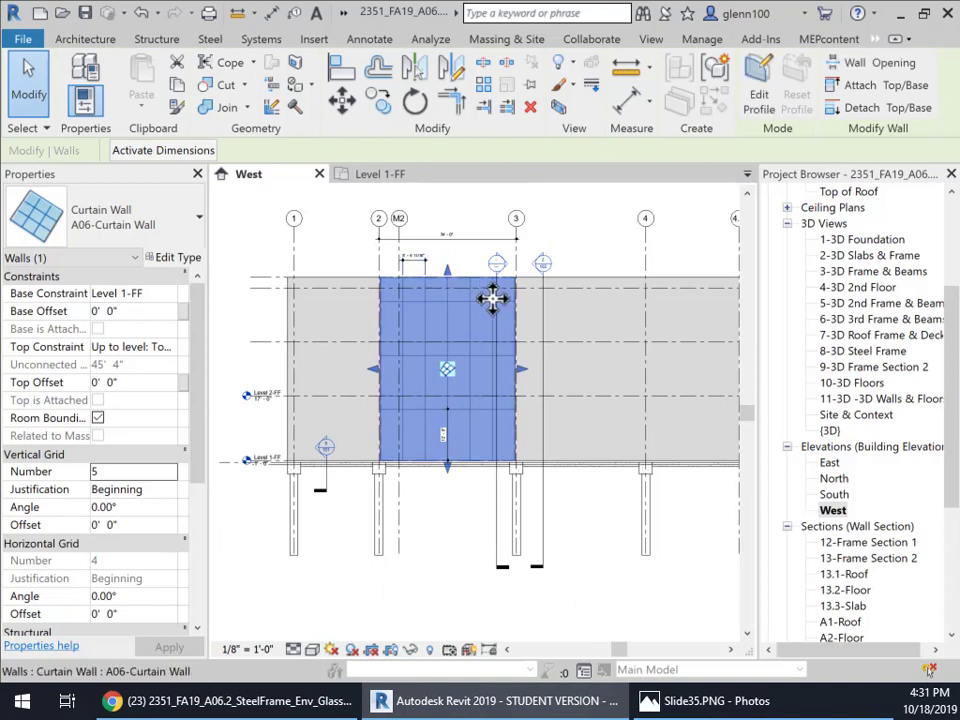
{"action": "left_click", "coordinate": [482, 268]}
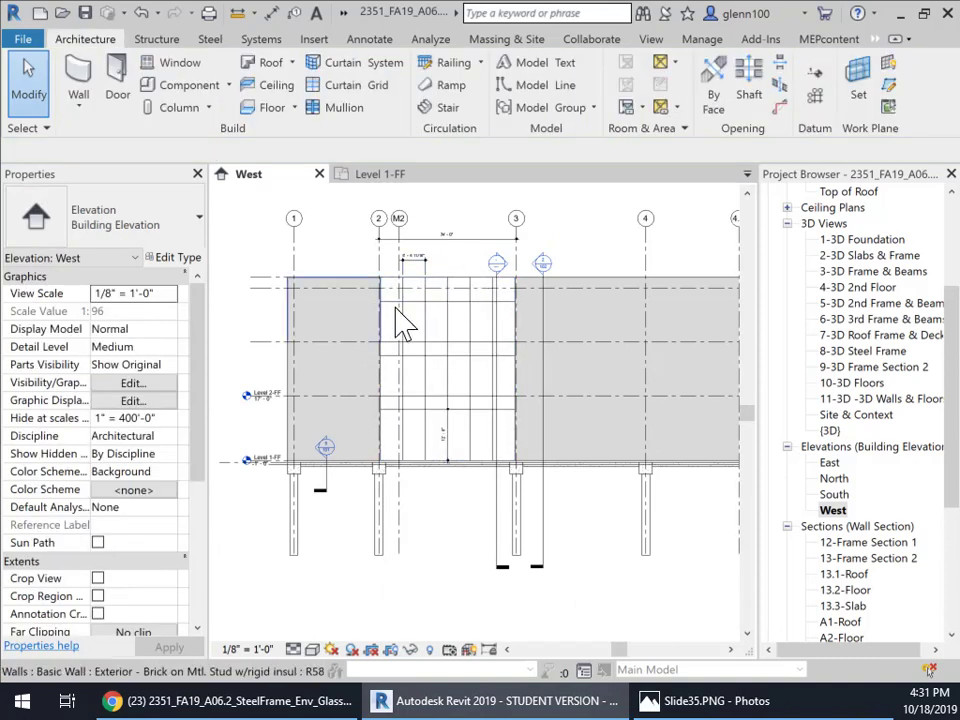
- Set the West elevation's visual style to Shaded to show the glass and brick walls in color
{"action": "scroll", "coordinate": [448, 383], "scroll_direction": "up", "scroll_amount": 3}
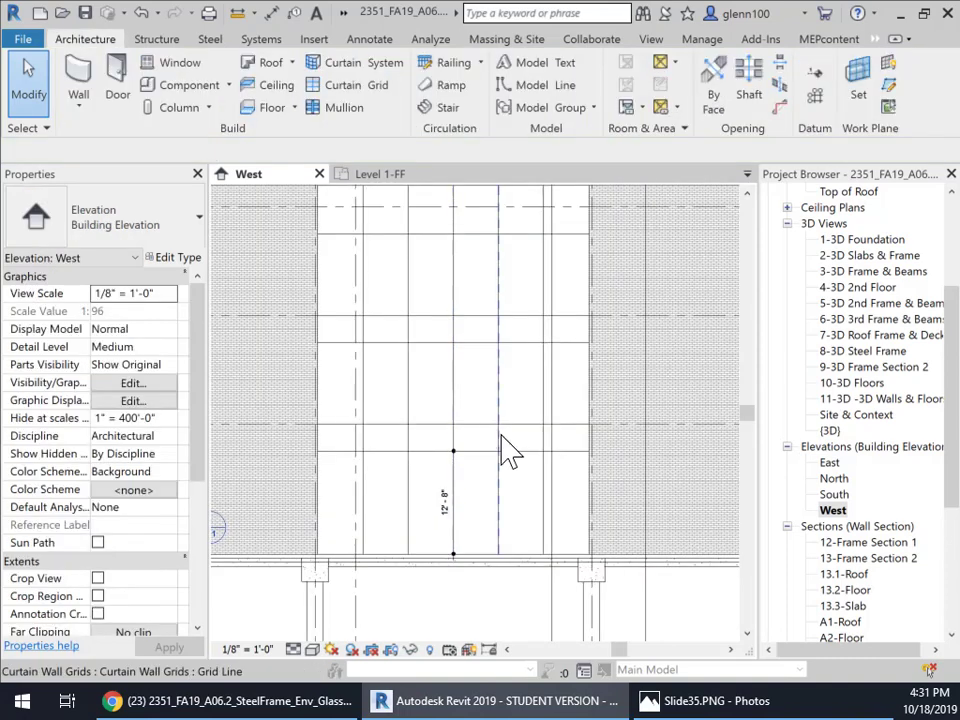
{"action": "left_click", "coordinate": [313, 649]}
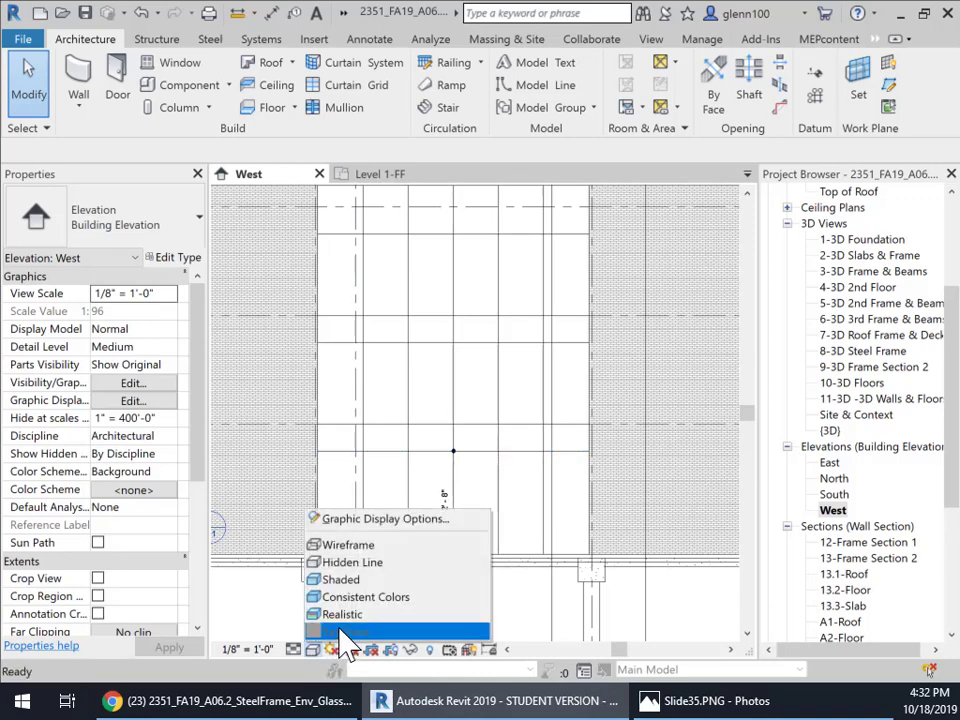
{"action": "left_click", "coordinate": [340, 580]}
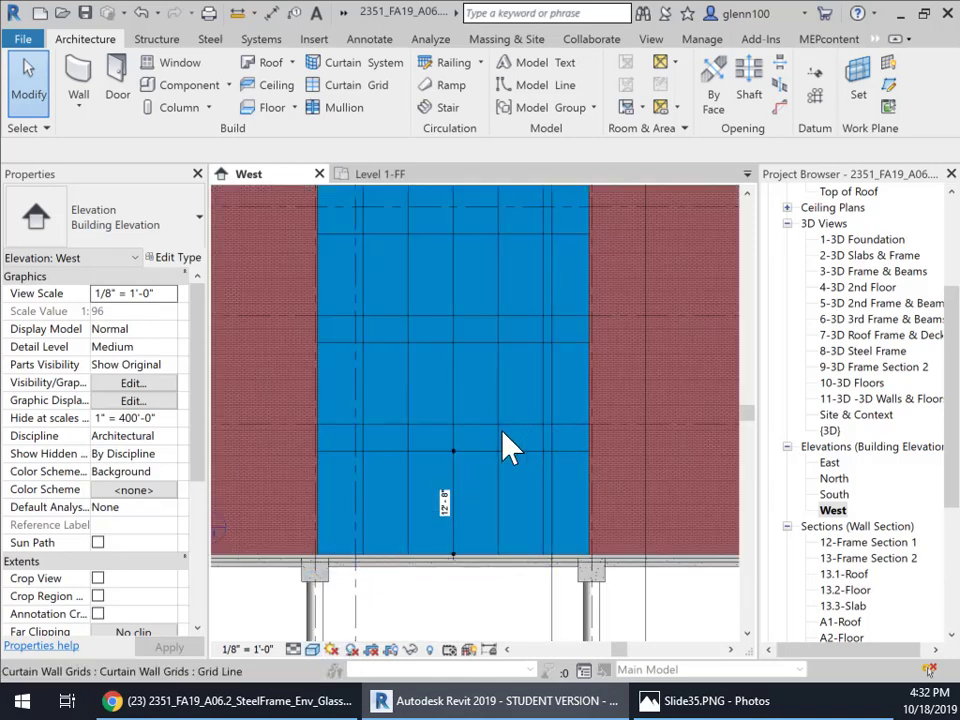
{"action": "scroll", "coordinate": [497, 429], "scroll_direction": "down", "scroll_amount": 5}
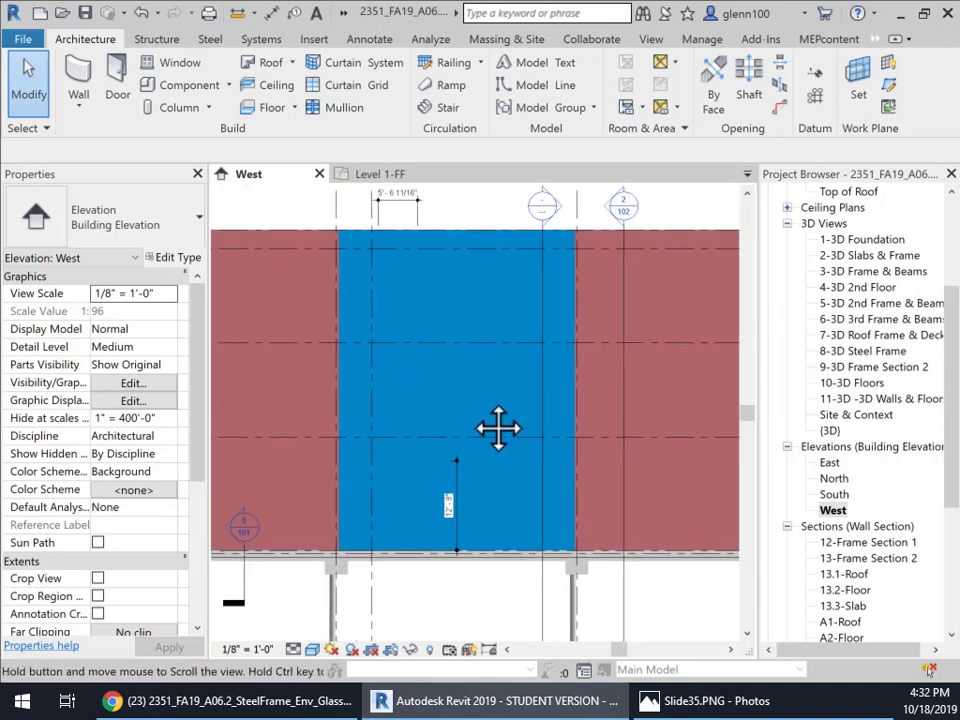